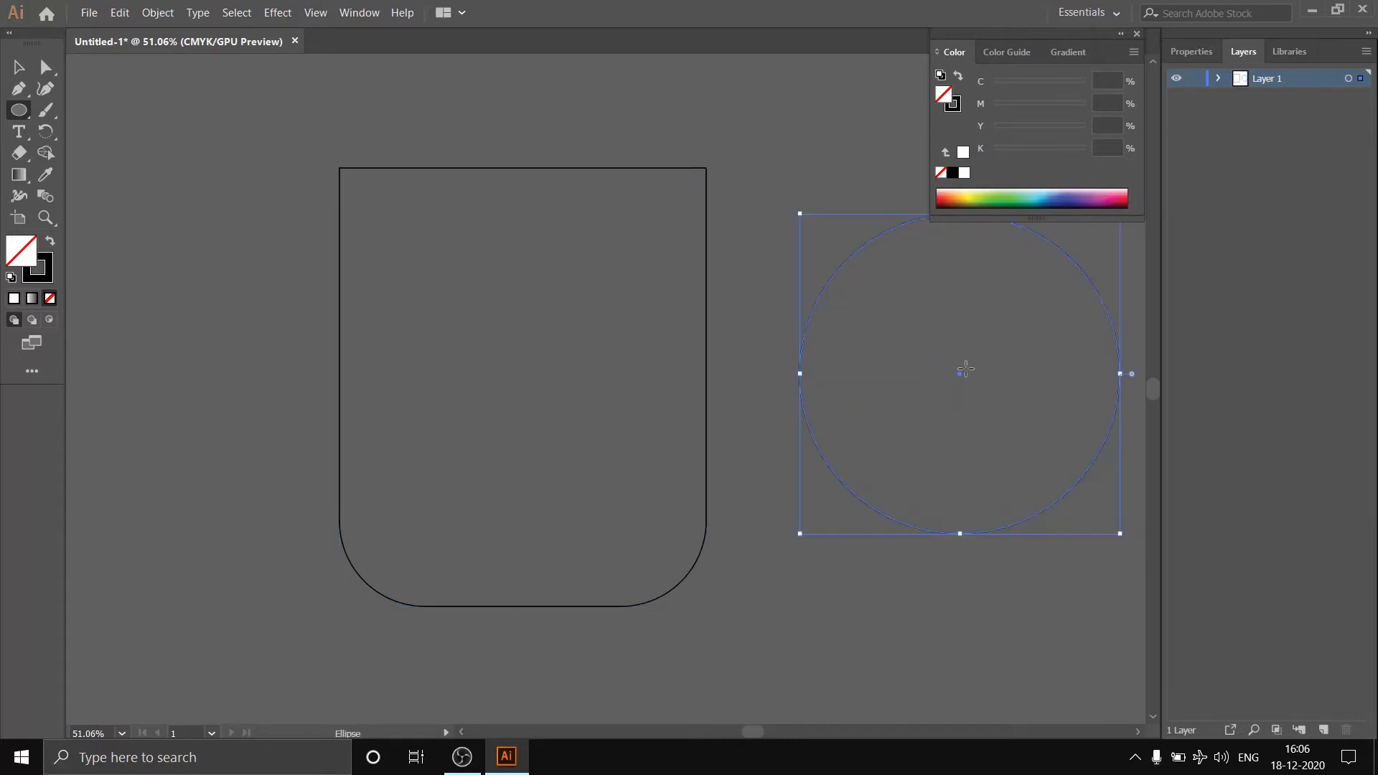
- Centre the circle on the mug body's right edge and place a smaller concentric copy inside it
left_click_drag(959, 373, 704, 355)
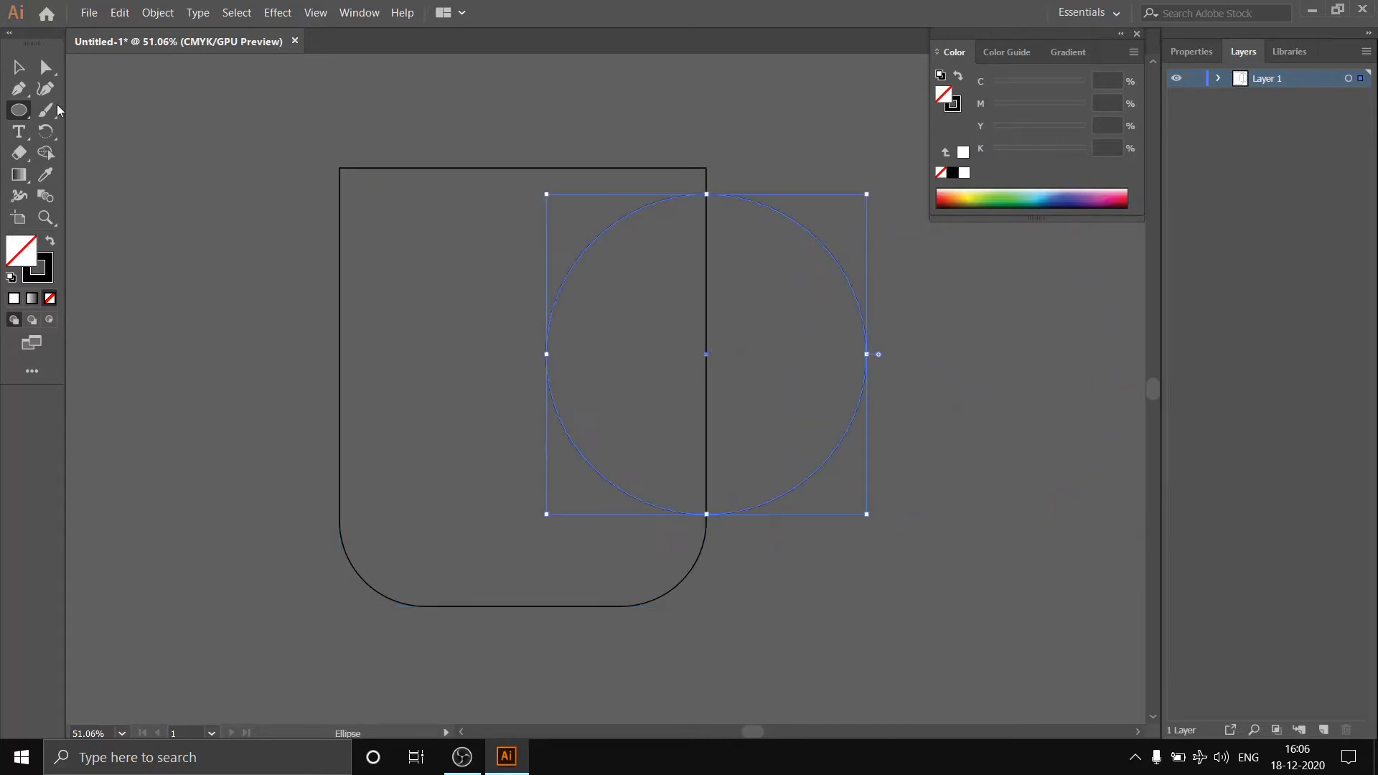
left_click(18, 67)
left_click_drag(825, 453, 289, 451)
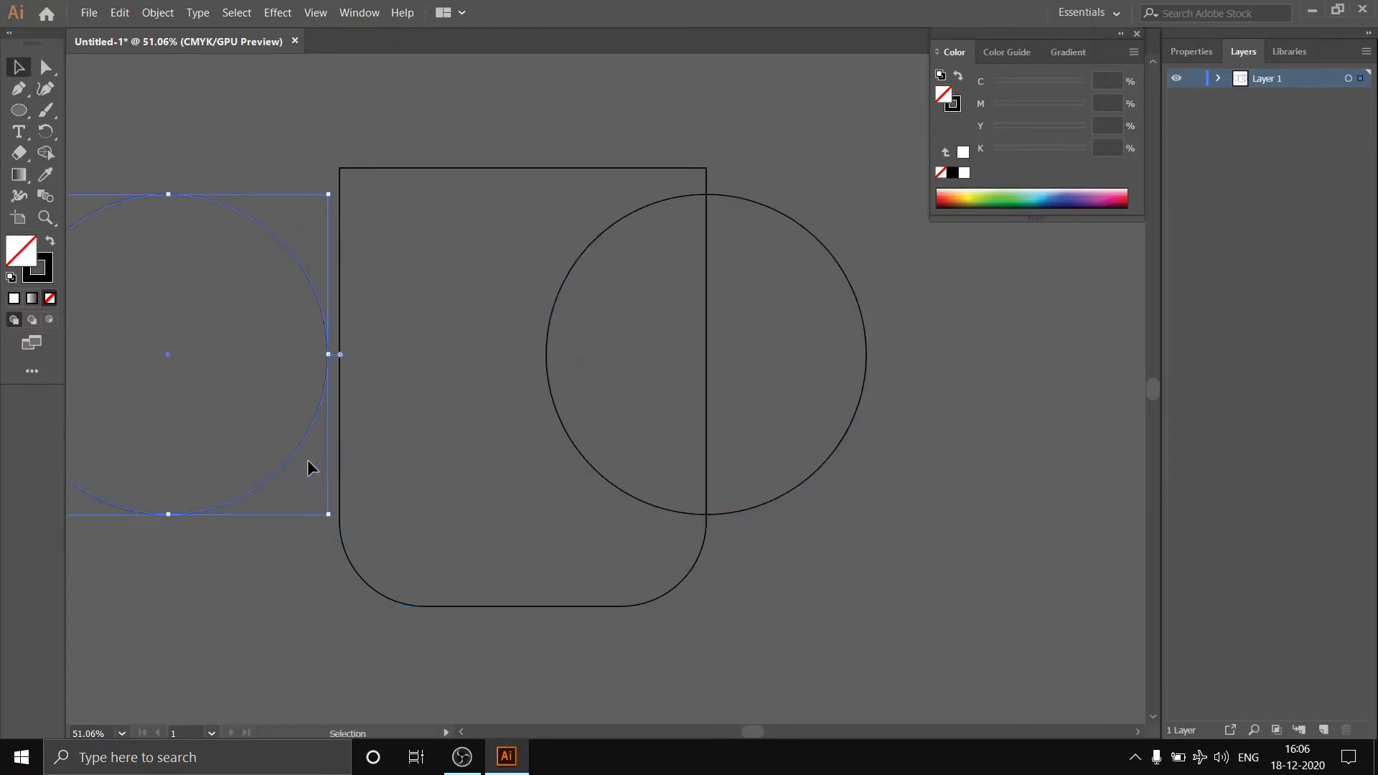
left_click_drag(327, 515, 305, 502)
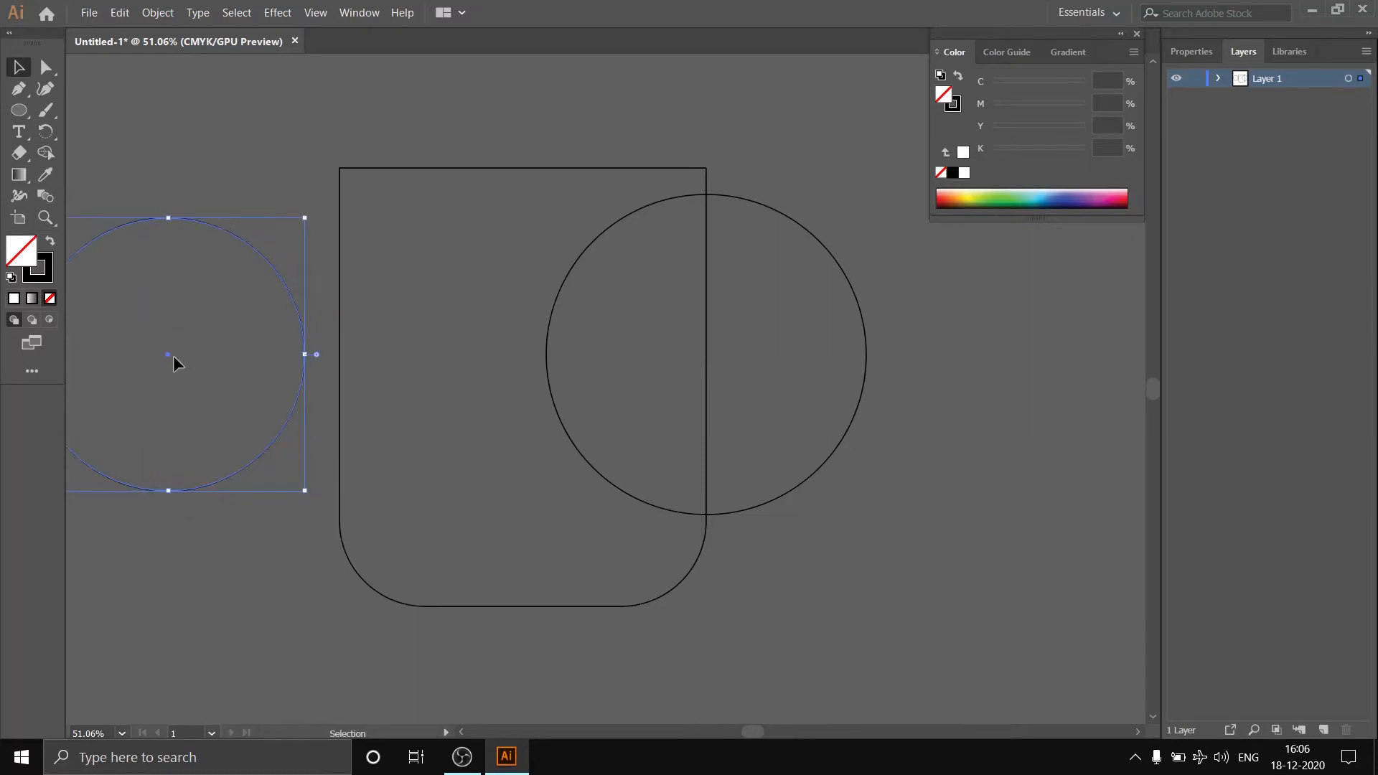
left_click_drag(174, 355, 705, 354)
left_click(1015, 361)
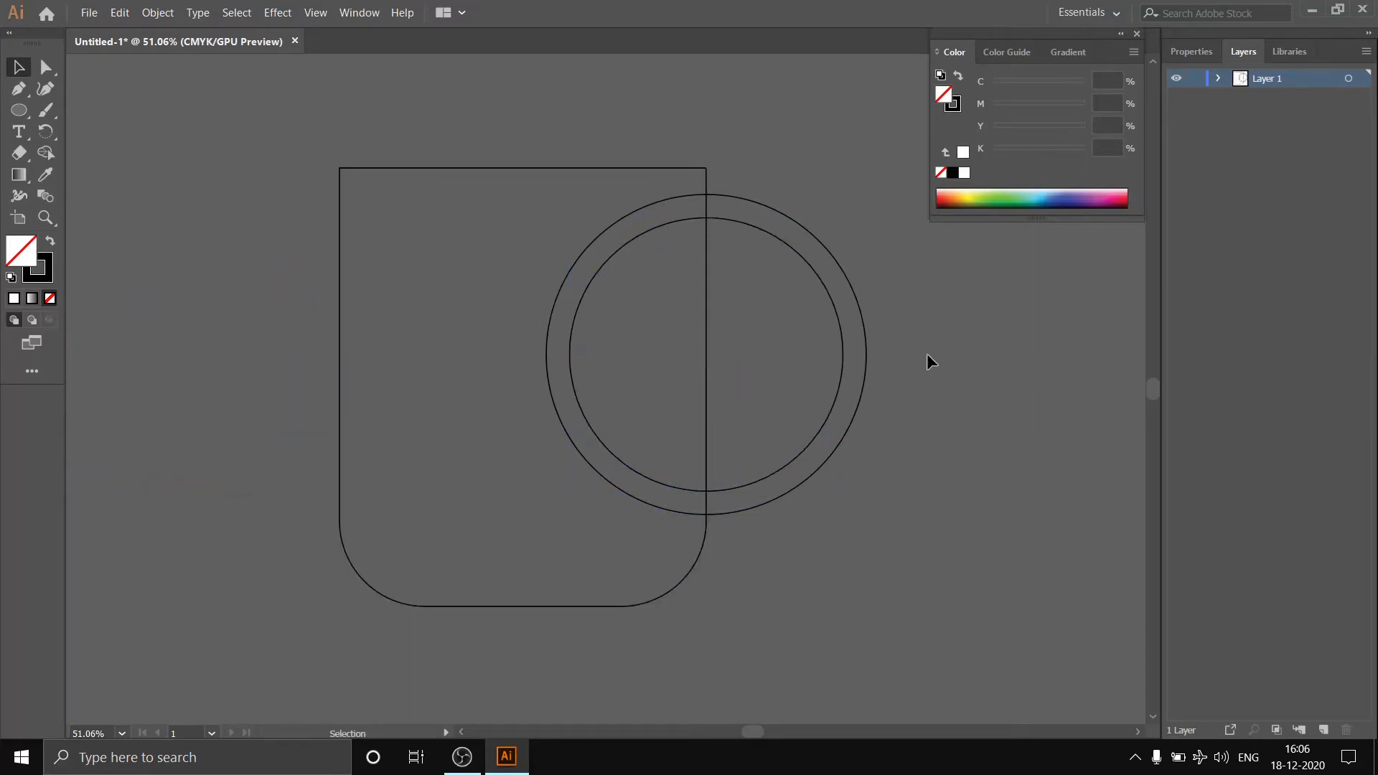
- Narrow both handle circles horizontally about their centres so they become upright ellipses
left_click(801, 485)
left_click_drag(866, 354, 826, 354)
key("alt+shift")
key("alt+shift")
left_click(828, 361)
left_click(829, 359)
left_click(905, 353)
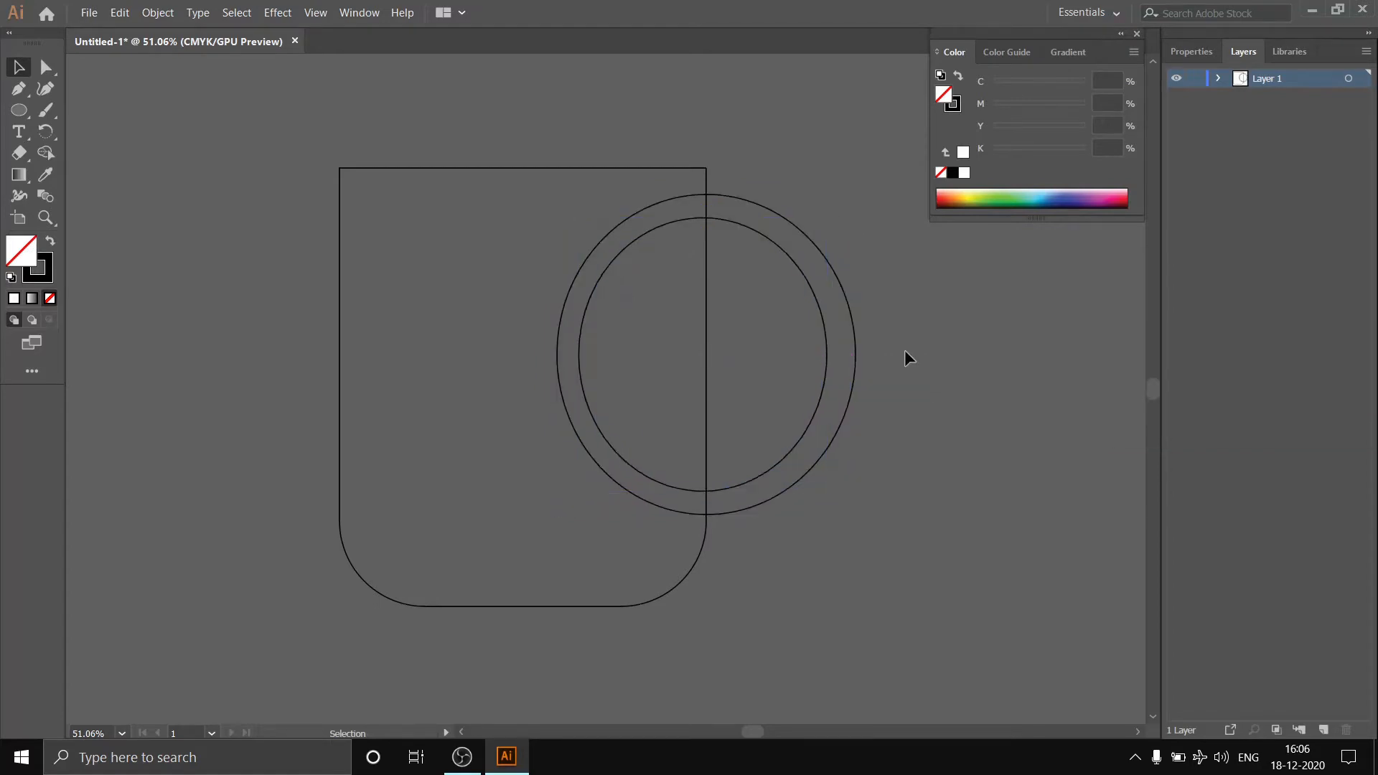
- Shift the handle ellipses slightly left and merge the parts inside the mug body into it with Shape Builder
mouse_move(832, 233)
left_mouse_down()
mouse_move(820, 422)
mouse_move(804, 419)
left_mouse_up()
left_click_drag(423, 244, 873, 505)
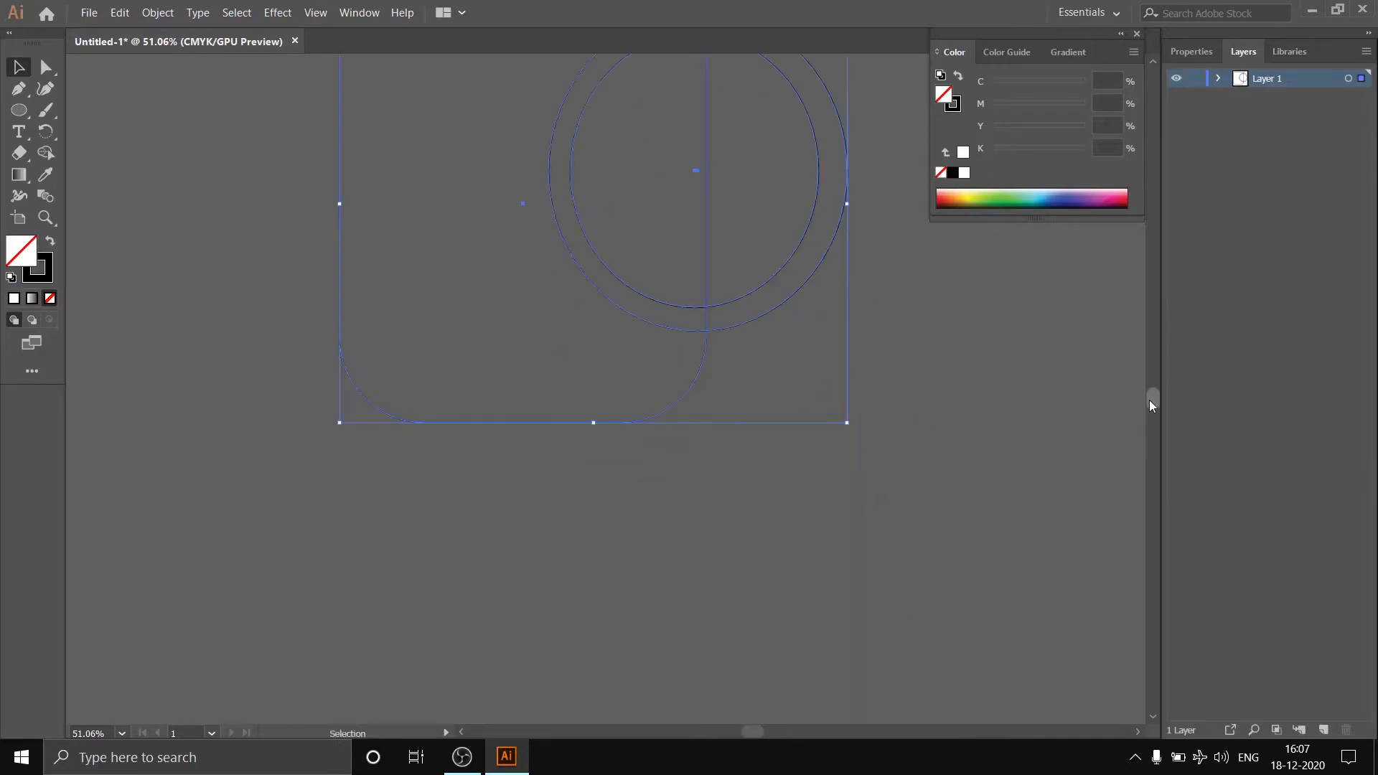
left_click_drag(1150, 399, 1151, 386)
key("shift+m")
left_click_drag(461, 255, 657, 472)
key("ctrl+z")
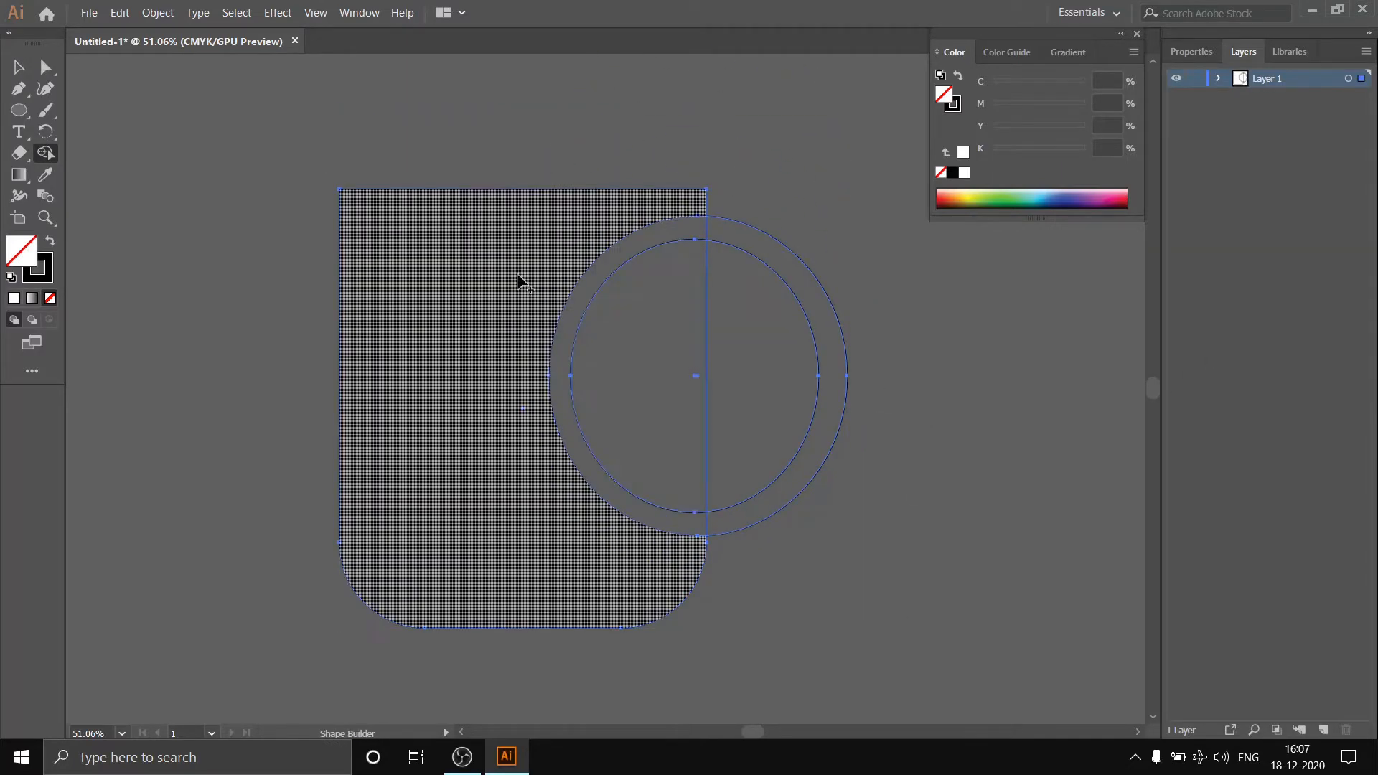
mouse_move(519, 277)
left_mouse_down()
mouse_move(658, 490)
mouse_move(622, 528)
left_mouse_up()
left_click(19, 66)
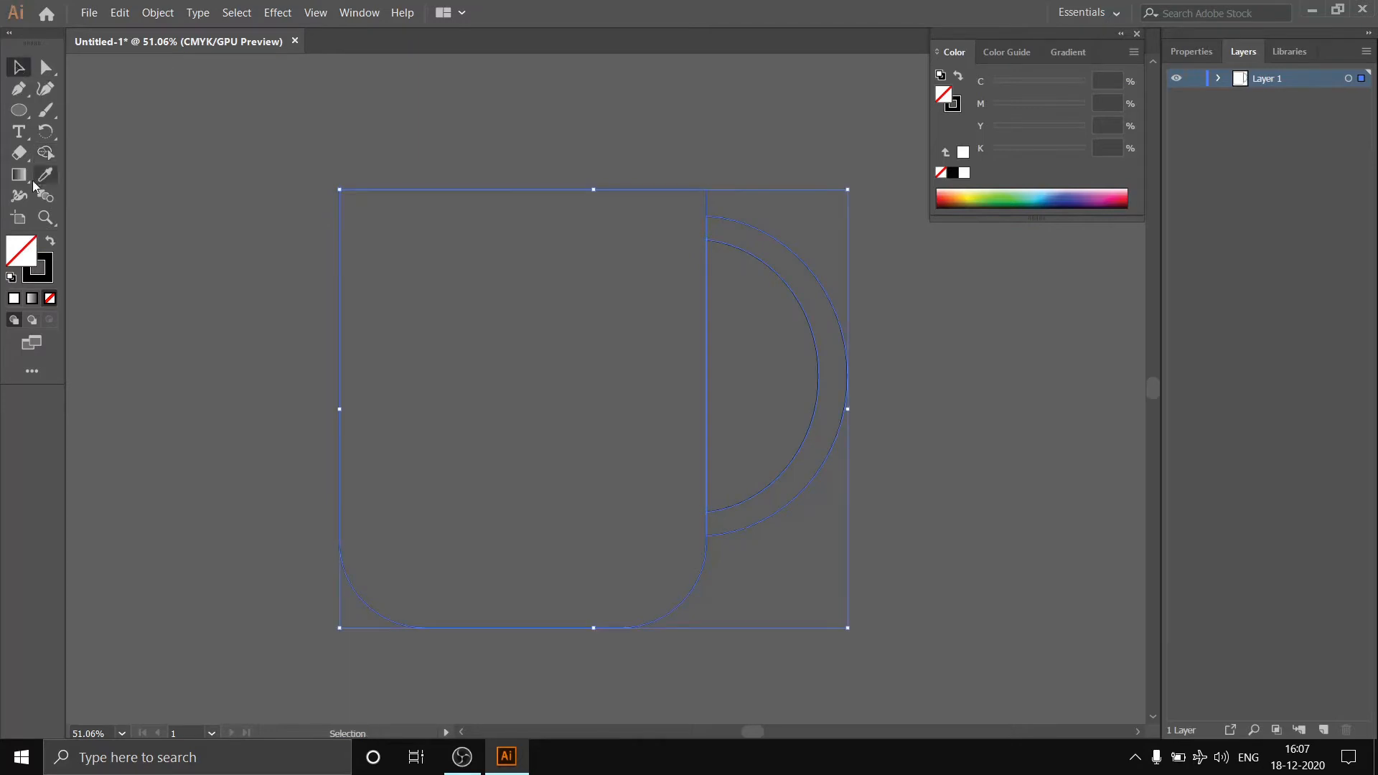
- Draw a thin horizontal rectangle across the upper mug body and place a copy of it lower down
left_click_drag(15, 117, 72, 106)
left_click_drag(194, 286, 762, 328)
key("v")
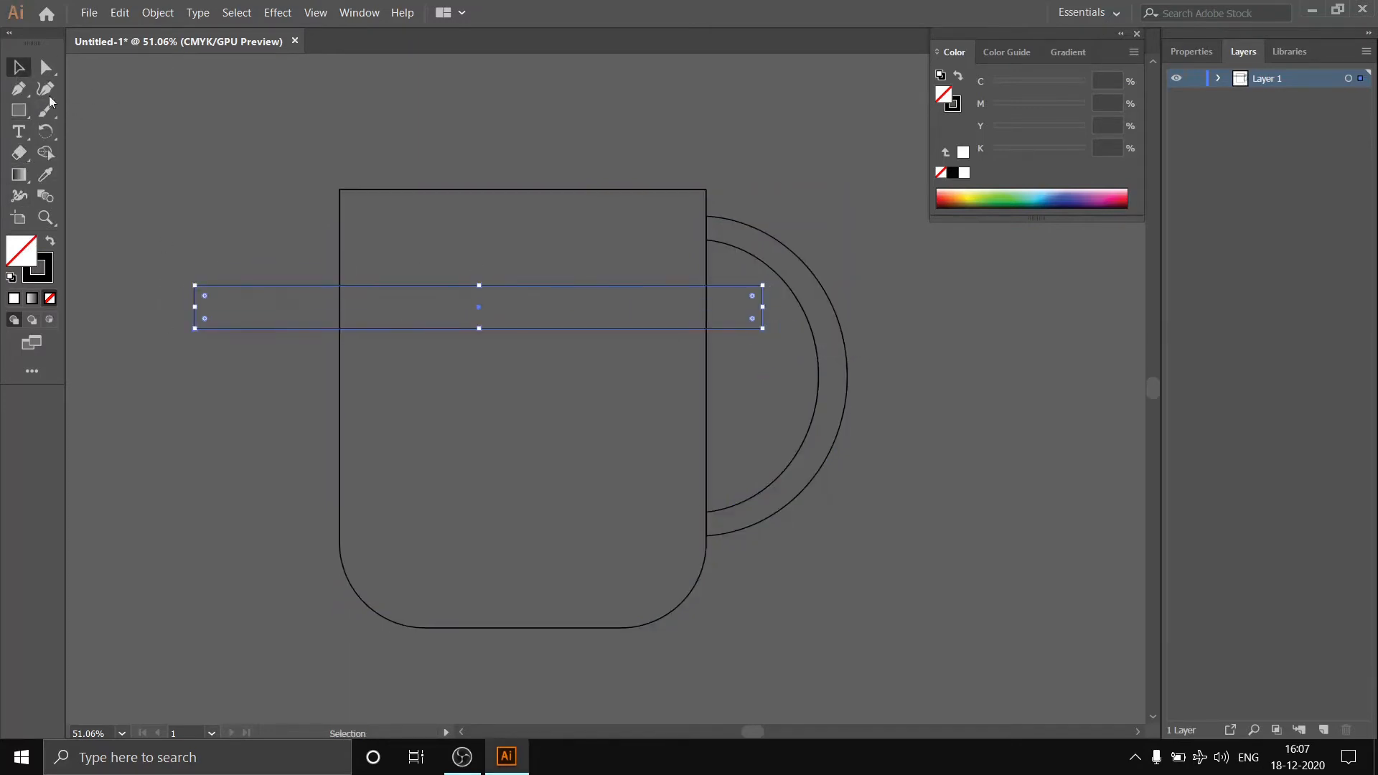
left_click_drag(495, 287, 501, 425)
- Trim off the parts of both horizontal bands that extend past the mug body with Shape Builder
key("ctrl+a")
left_click(45, 153)
left_click_drag(246, 209, 302, 452)
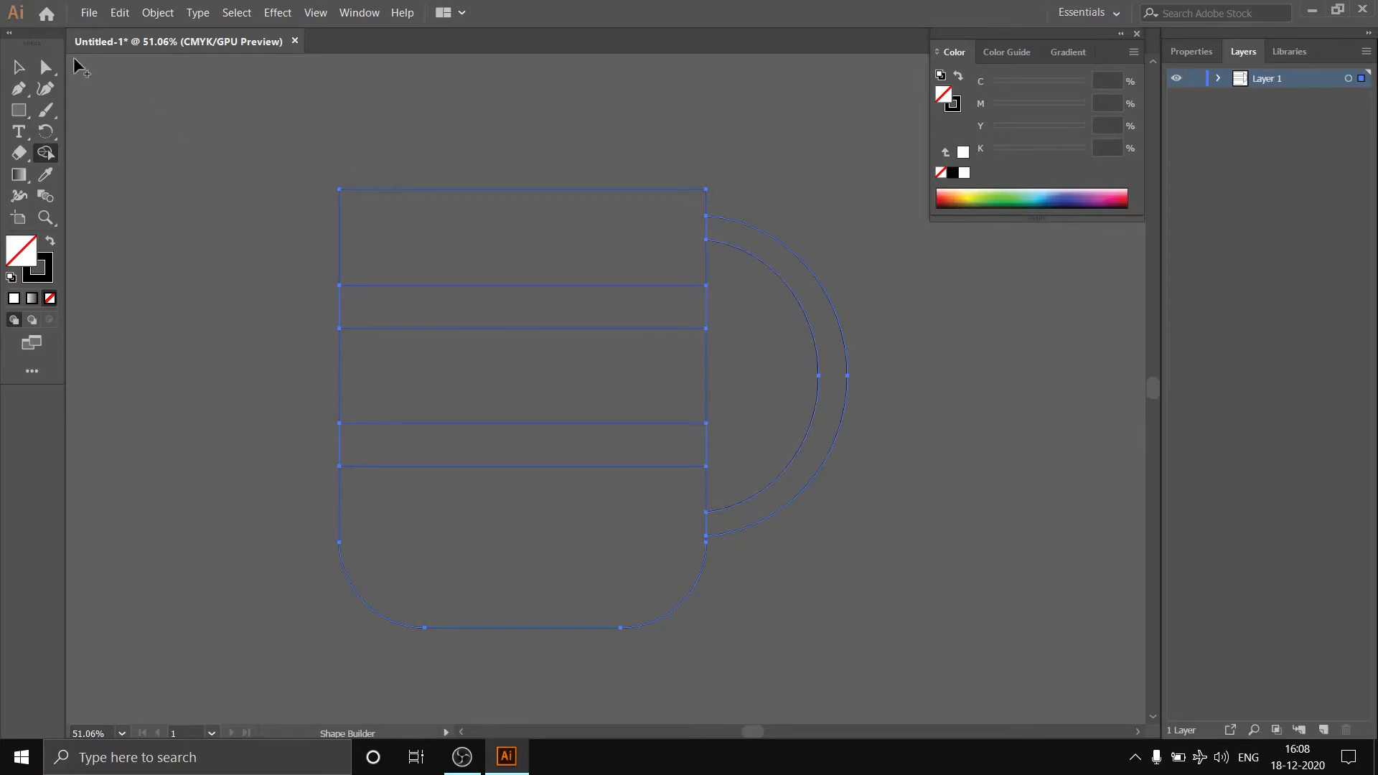
key("v")
left_click(227, 144)
- Duplicate the mug body outline to the left and overlay further copies on the mug, offset to either side
left_click_drag(614, 189, 383, 168)
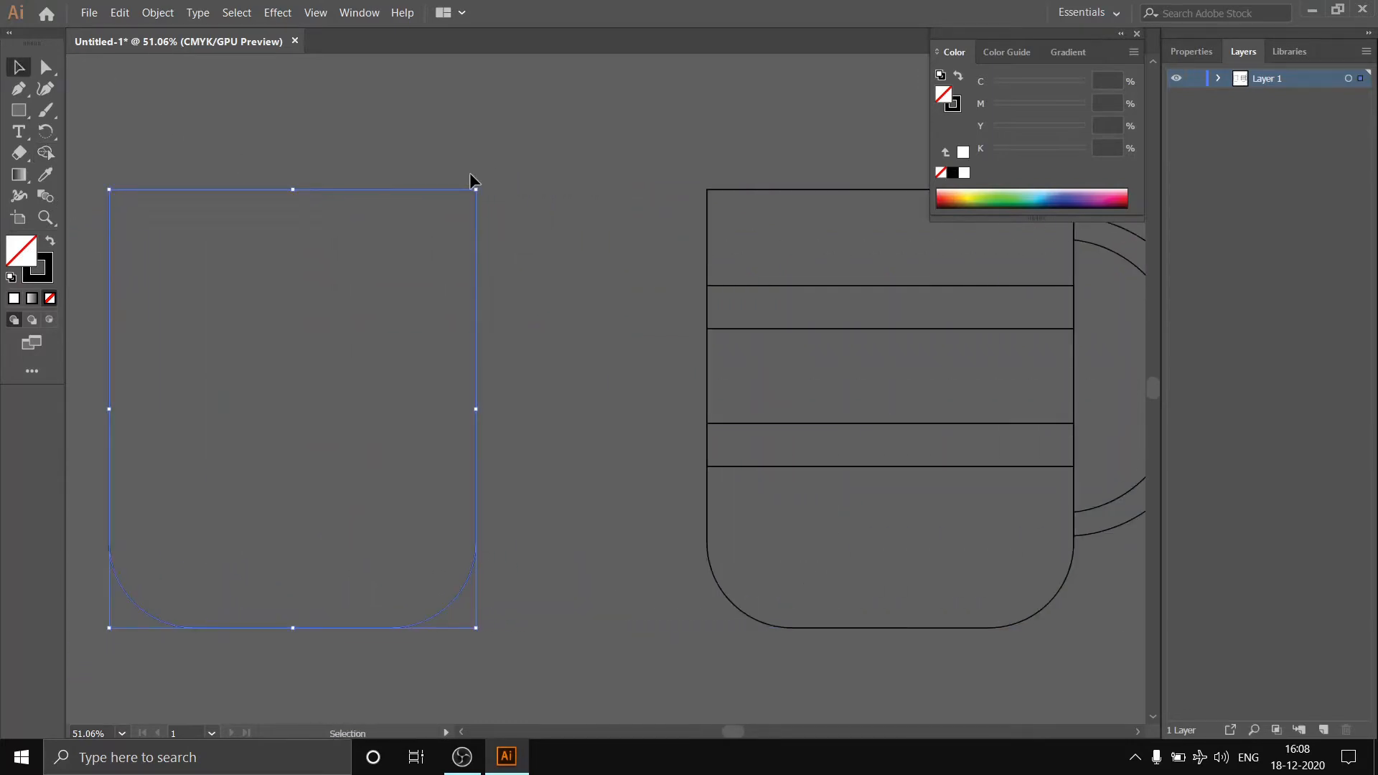
left_click(576, 494)
left_click_drag(473, 469, 1107, 486)
left_click_drag(731, 732, 743, 731)
- Select the mug with the offset outlines and divide the overlapping side areas with Shape Builder
left_click_drag(795, 523, 966, 628)
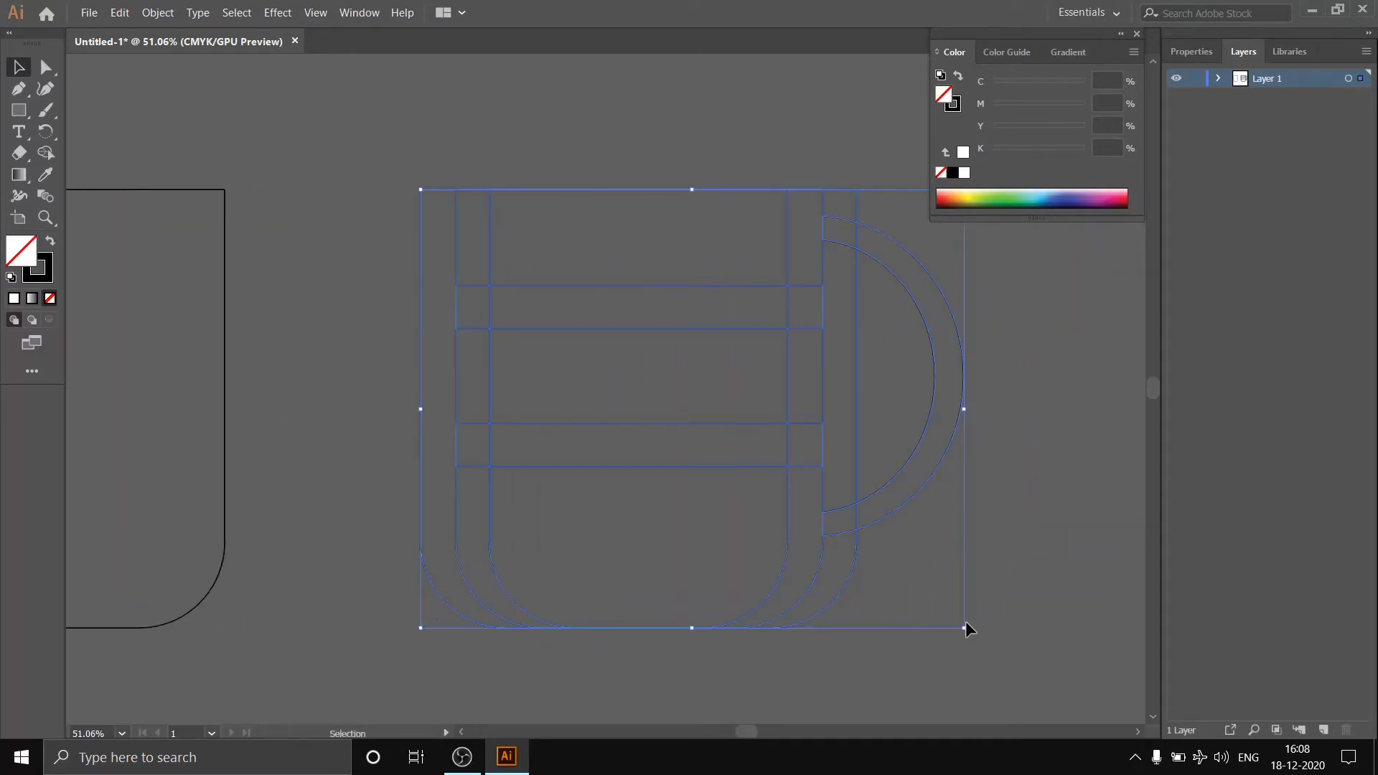
key("shift+m")
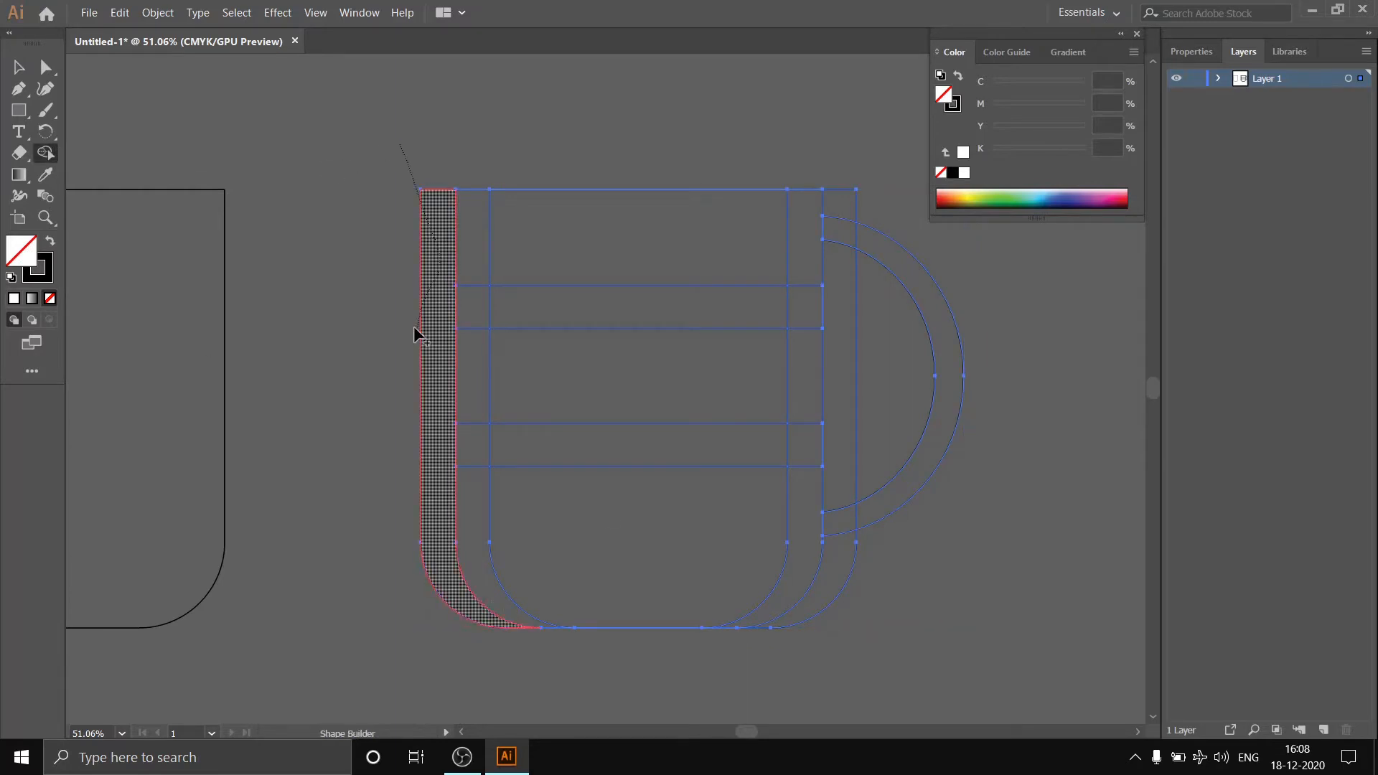
left_click(415, 326, "alt")
key("ctrl+z")
left_click(471, 233)
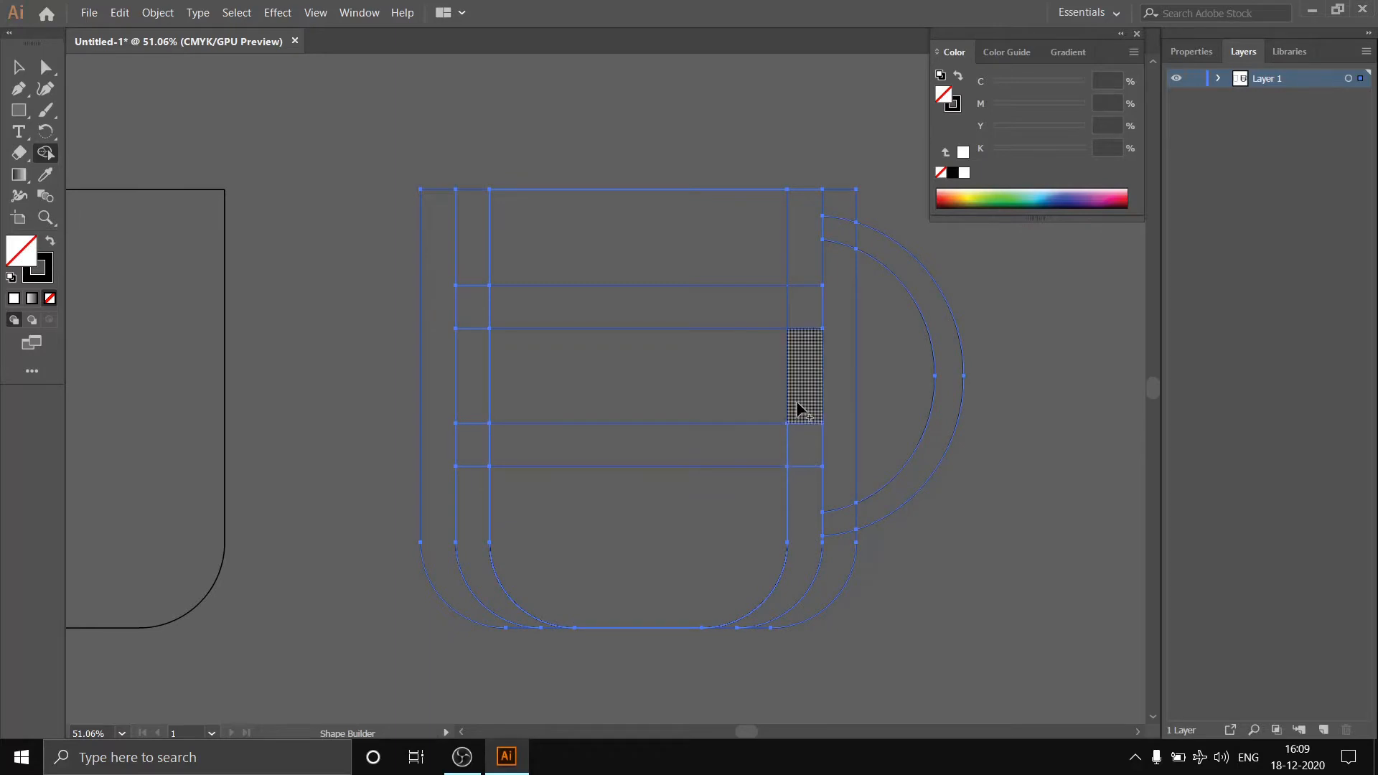
- Delete the excess outline slivers extending beyond the left and right sides of the mug body
key("v")
left_click_drag(423, 189, 342, 179)
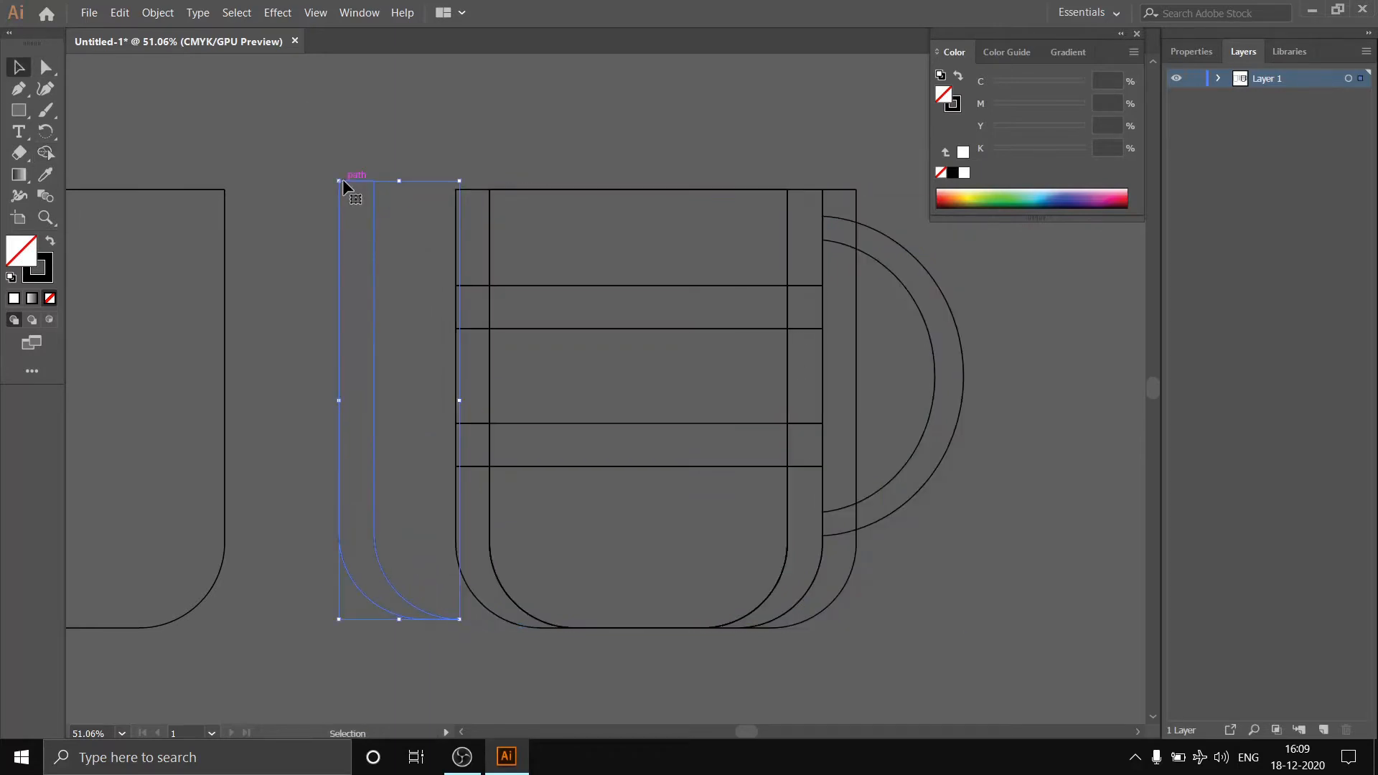
key("Delete")
left_click(834, 188)
key("Delete")
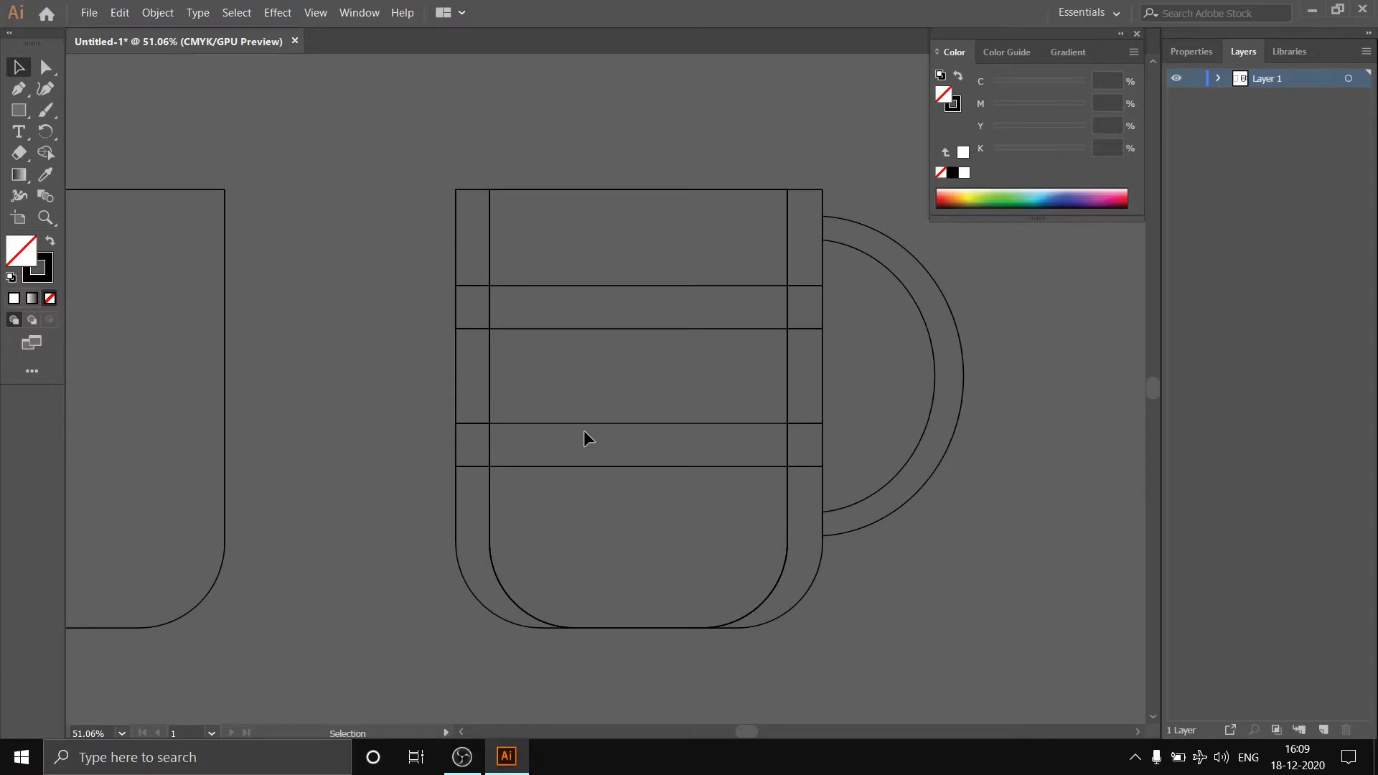
- Pull the middle anchor points of the handle's inner and outer curves inward toward the mug body
left_click(933, 386)
key("a")
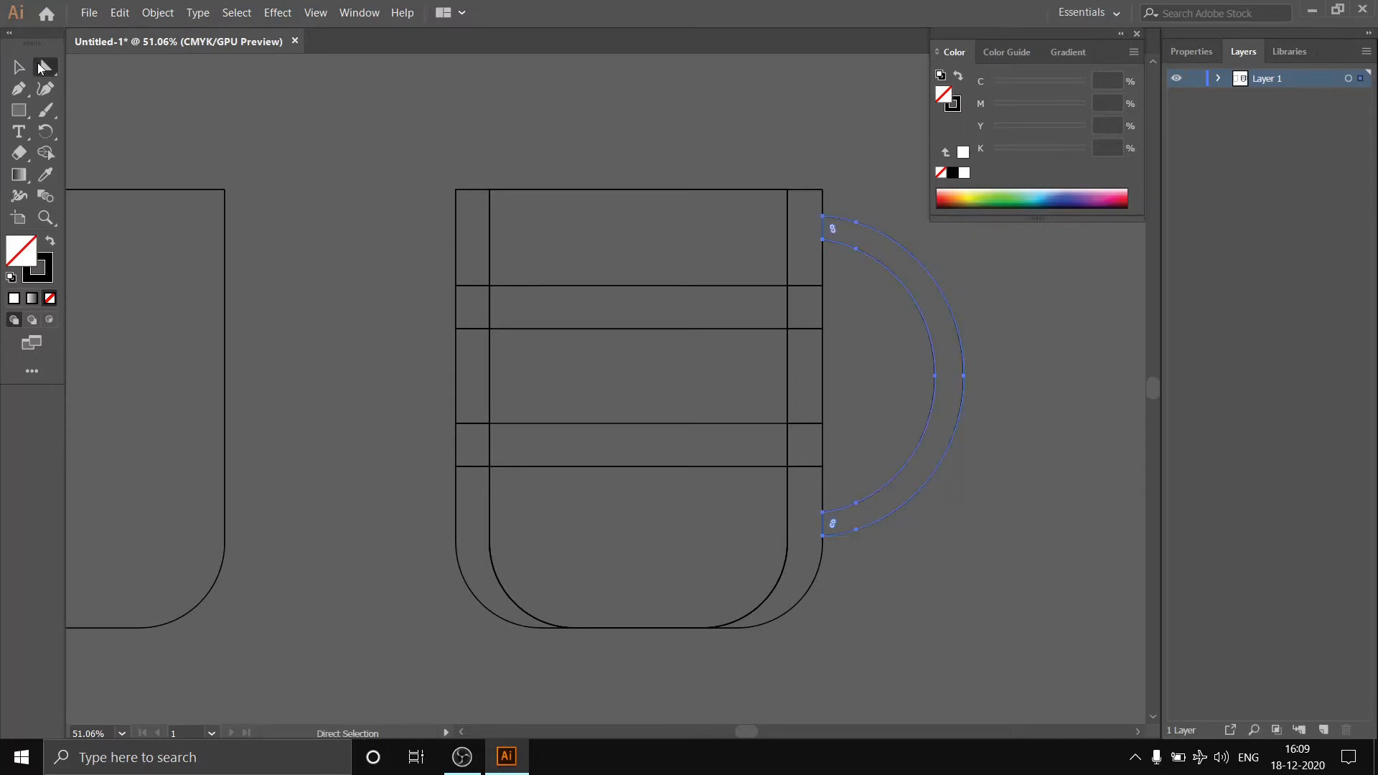
mouse_move(936, 378)
left_mouse_down()
mouse_move(915, 376)
mouse_move(953, 374)
left_mouse_up()
left_click(987, 372)
left_click(978, 378)
key("v")
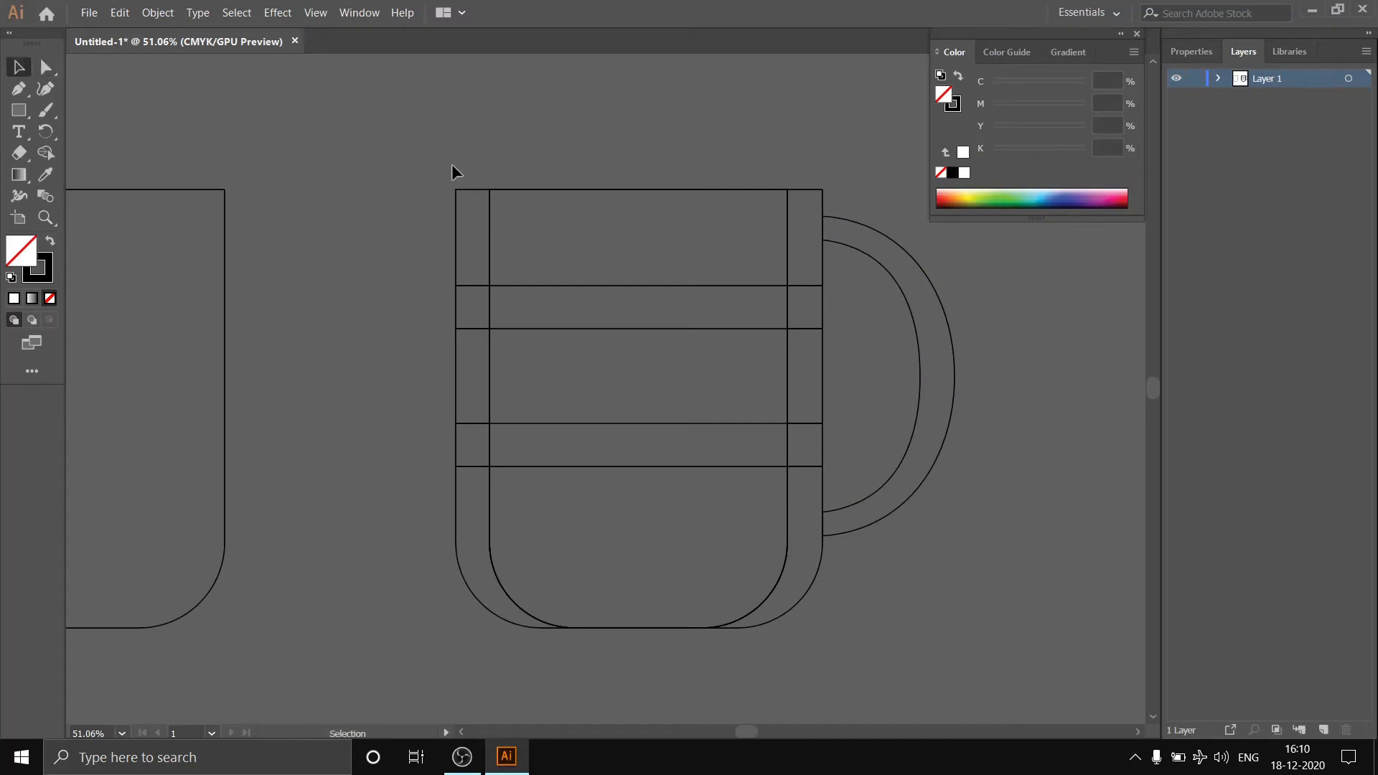
- Reduce the height of the mug handle slightly from its centre
left_click(920, 374)
left_click_drag(888, 534, 890, 529)
key("alt+shift")
left_click(1079, 443)
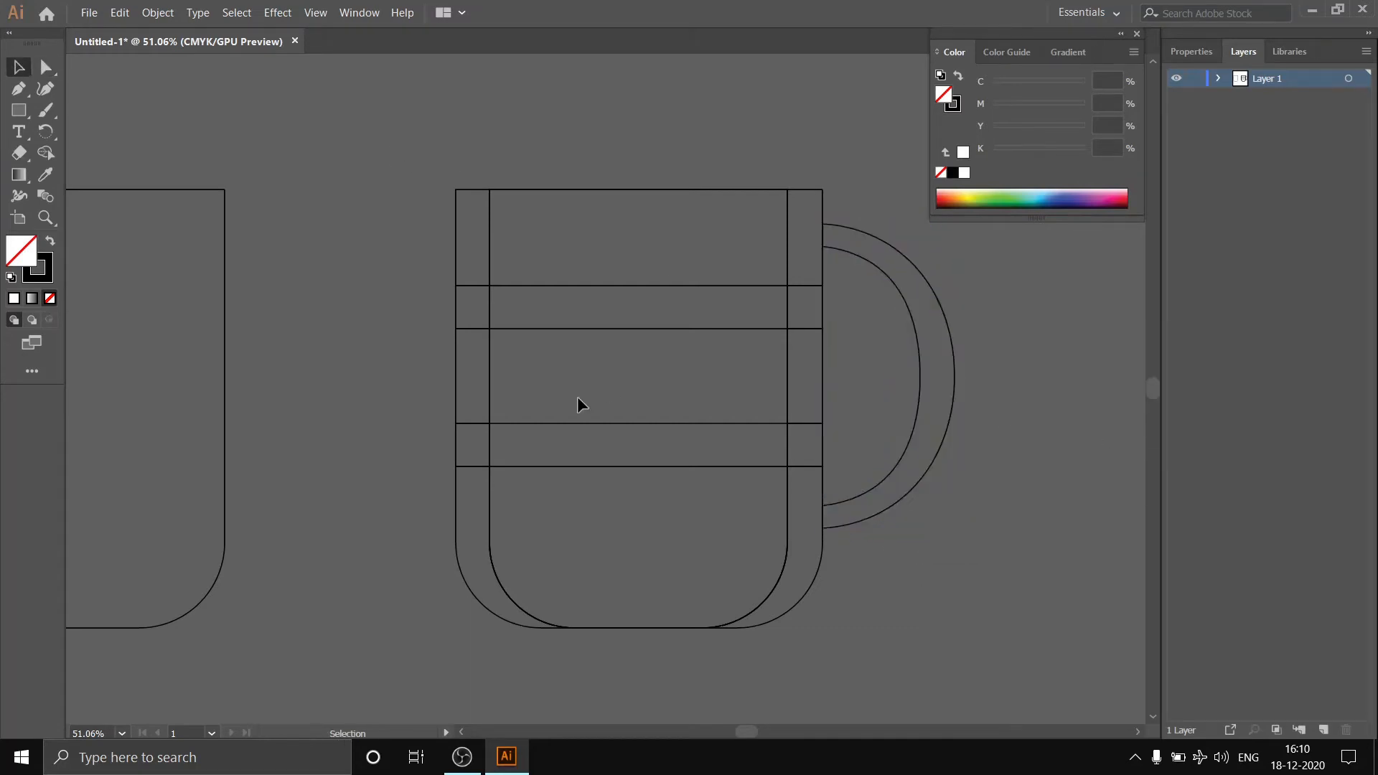
- Narrow the mug body with its bands slightly from the left side
left_click(753, 598)
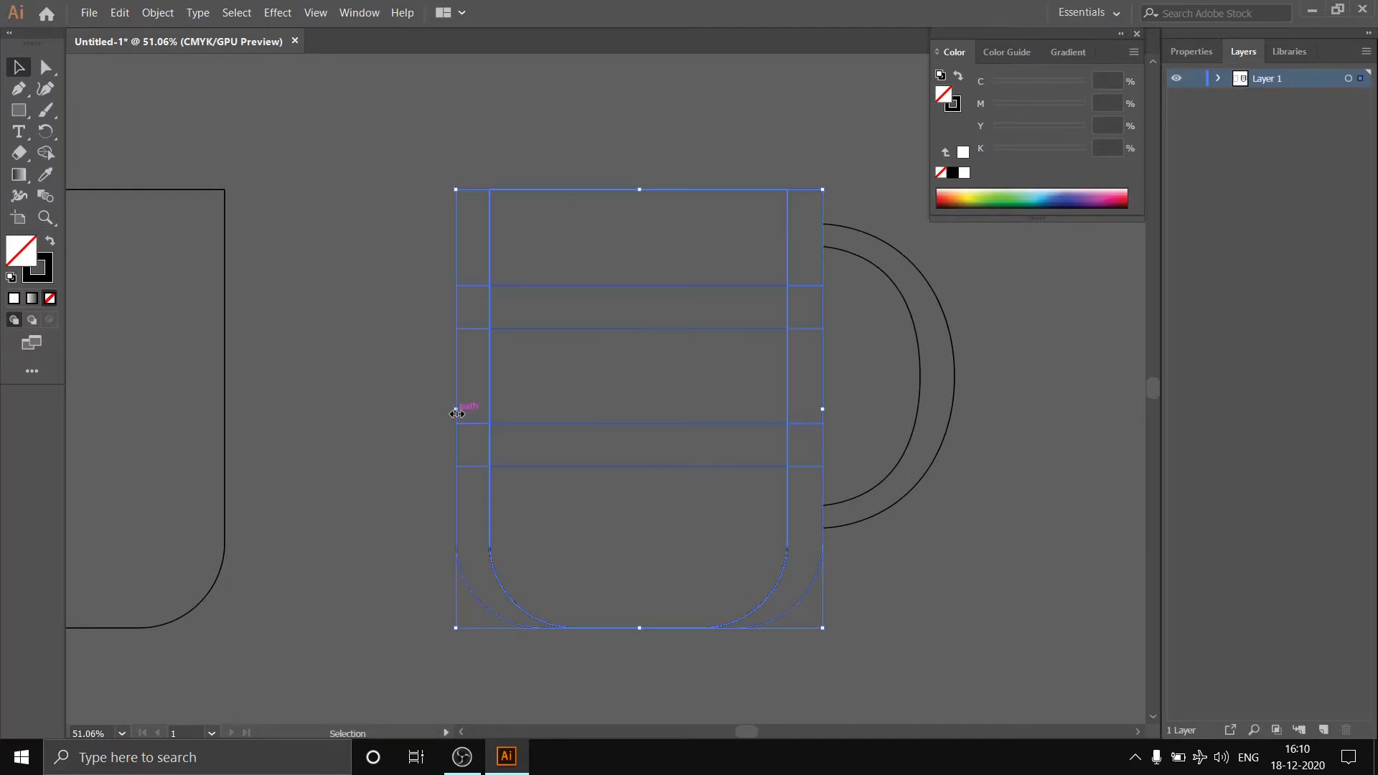
left_click_drag(456, 413, 464, 414)
left_click(410, 227)
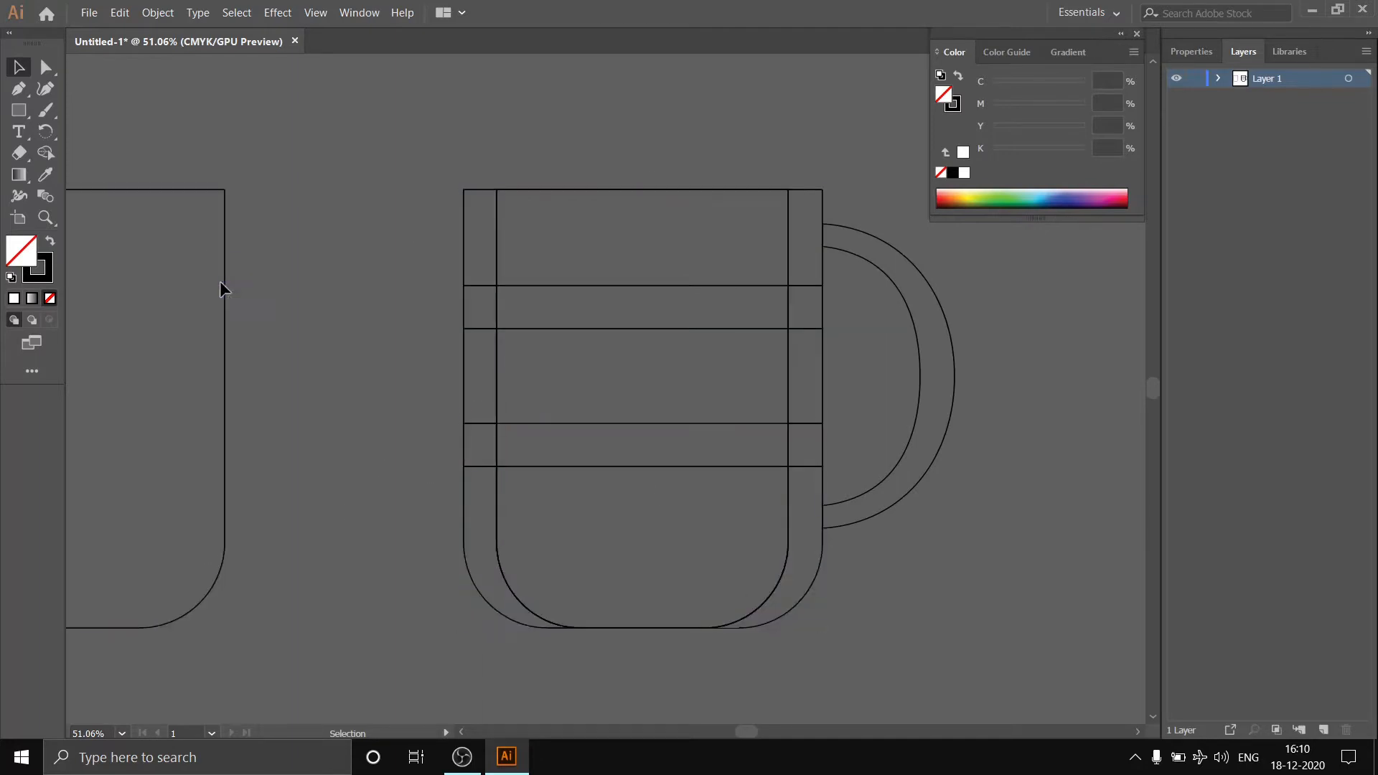
- Draw a large circle around the mug and shift it slightly up and to the right
left_click_drag(20, 109, 93, 134)
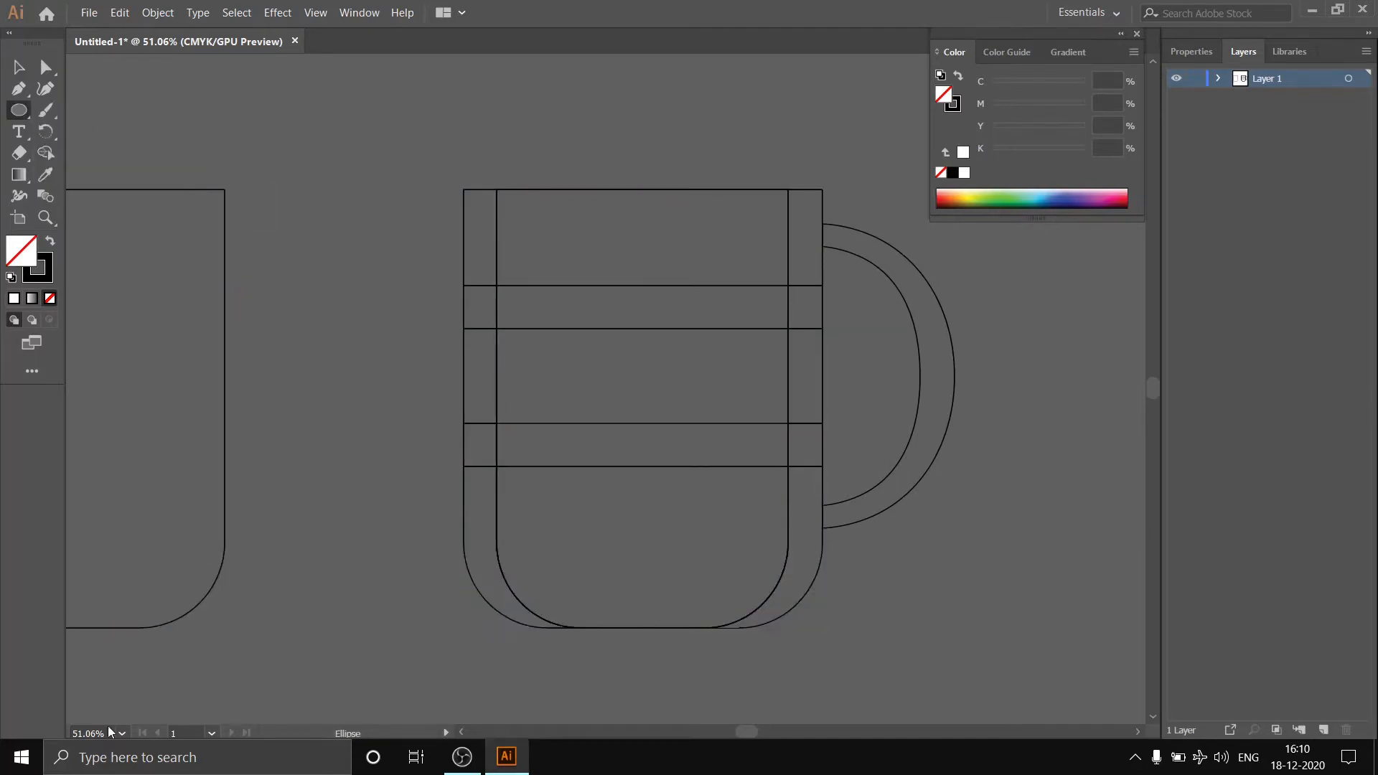
type("45")
key("Return")
type("35")
key("Return")
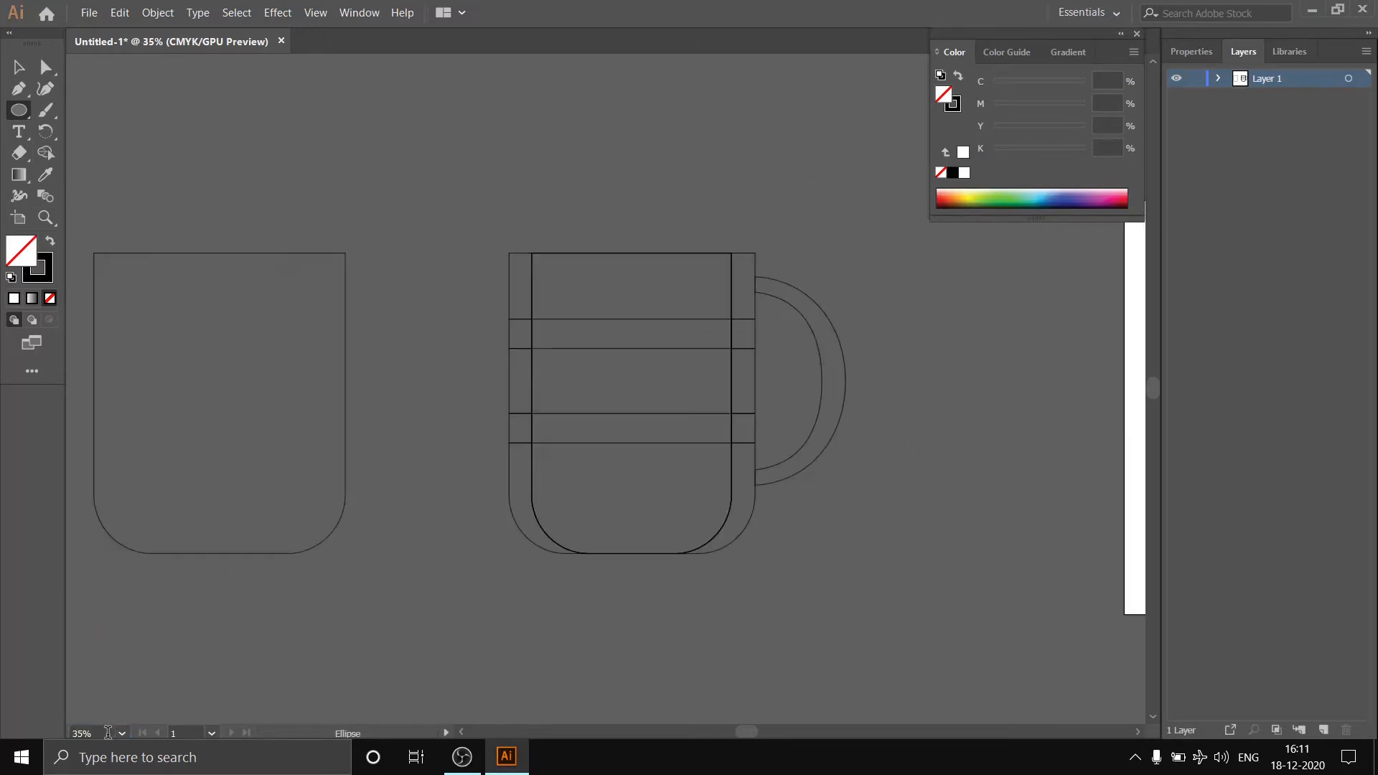
scroll(1151, 393, "up", 1)
mouse_move(365, 101)
left_mouse_down()
mouse_move(774, 448)
mouse_move(818, 567)
mouse_move(889, 577)
mouse_move(874, 594)
mouse_move(846, 545)
mouse_move(859, 579)
left_mouse_up()
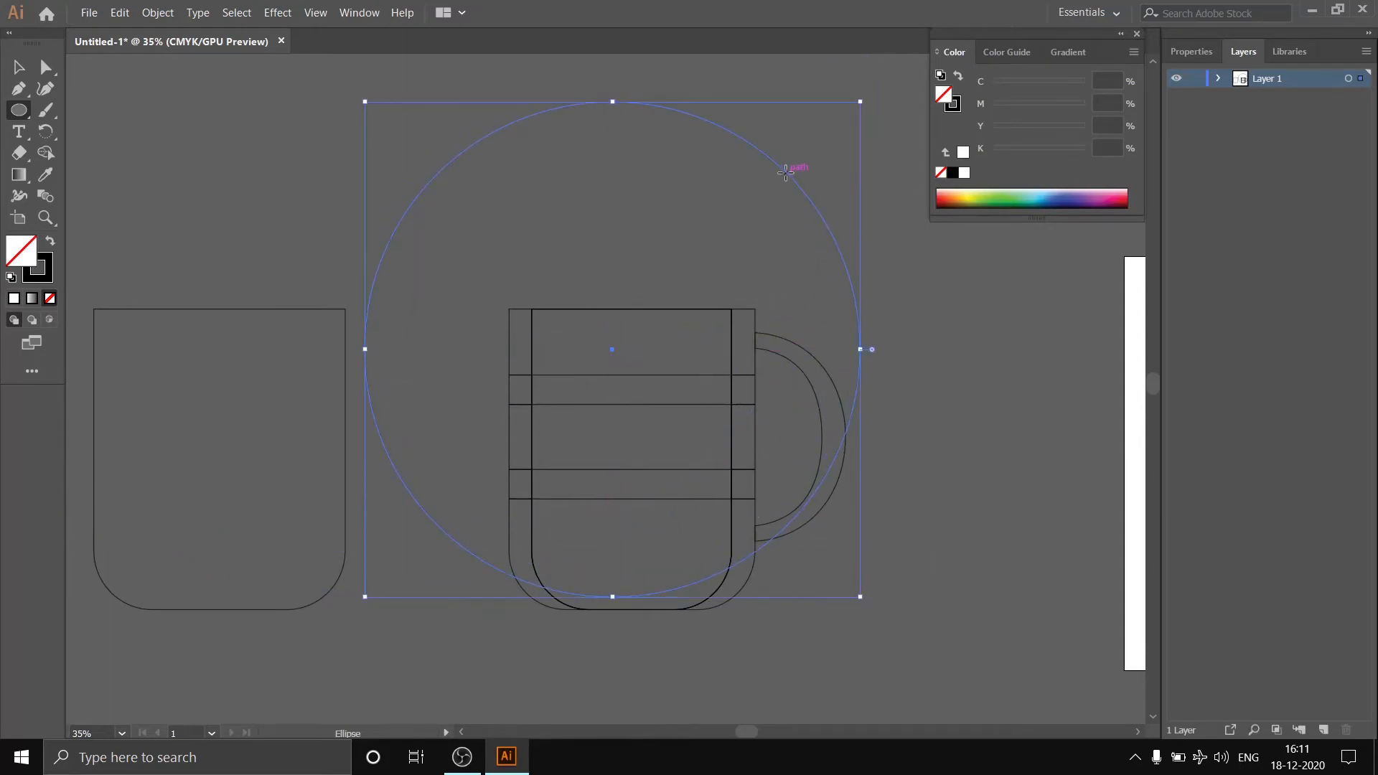
left_click(18, 67)
left_click_drag(482, 142, 492, 135)
left_click(935, 323)
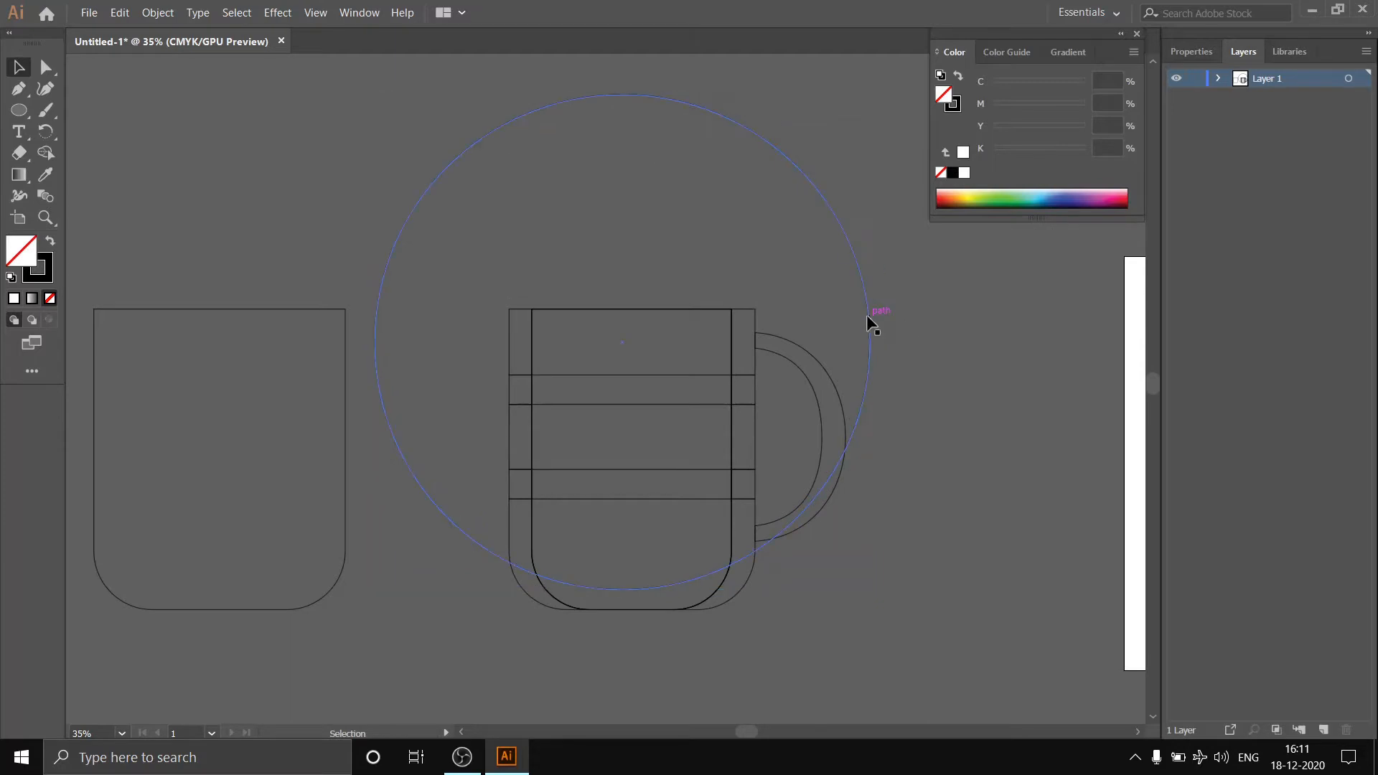
- Duplicate the large circle with a slight offset toward the upper left
left_click_drag(867, 315, 845, 289)
key("ctrl+z")
key("ctrl+z")
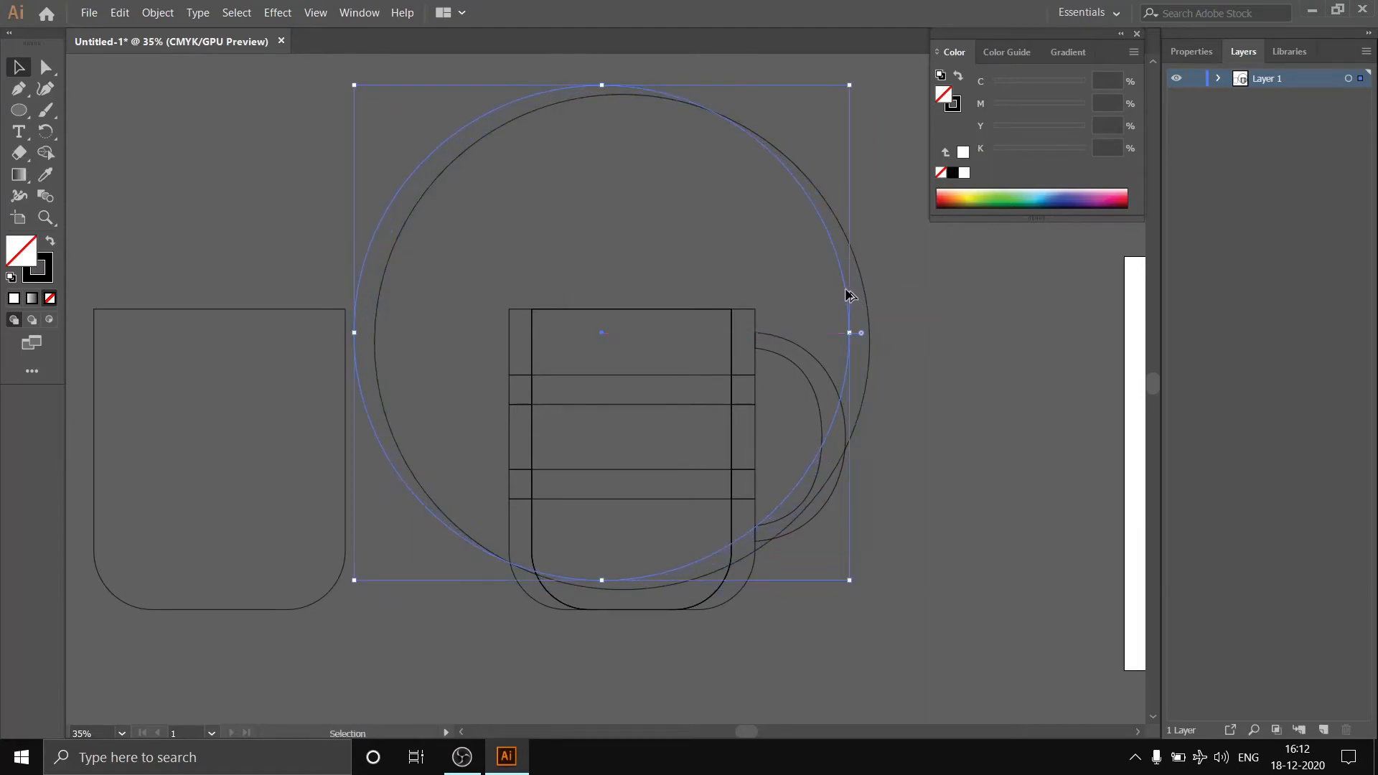
left_click(567, 199)
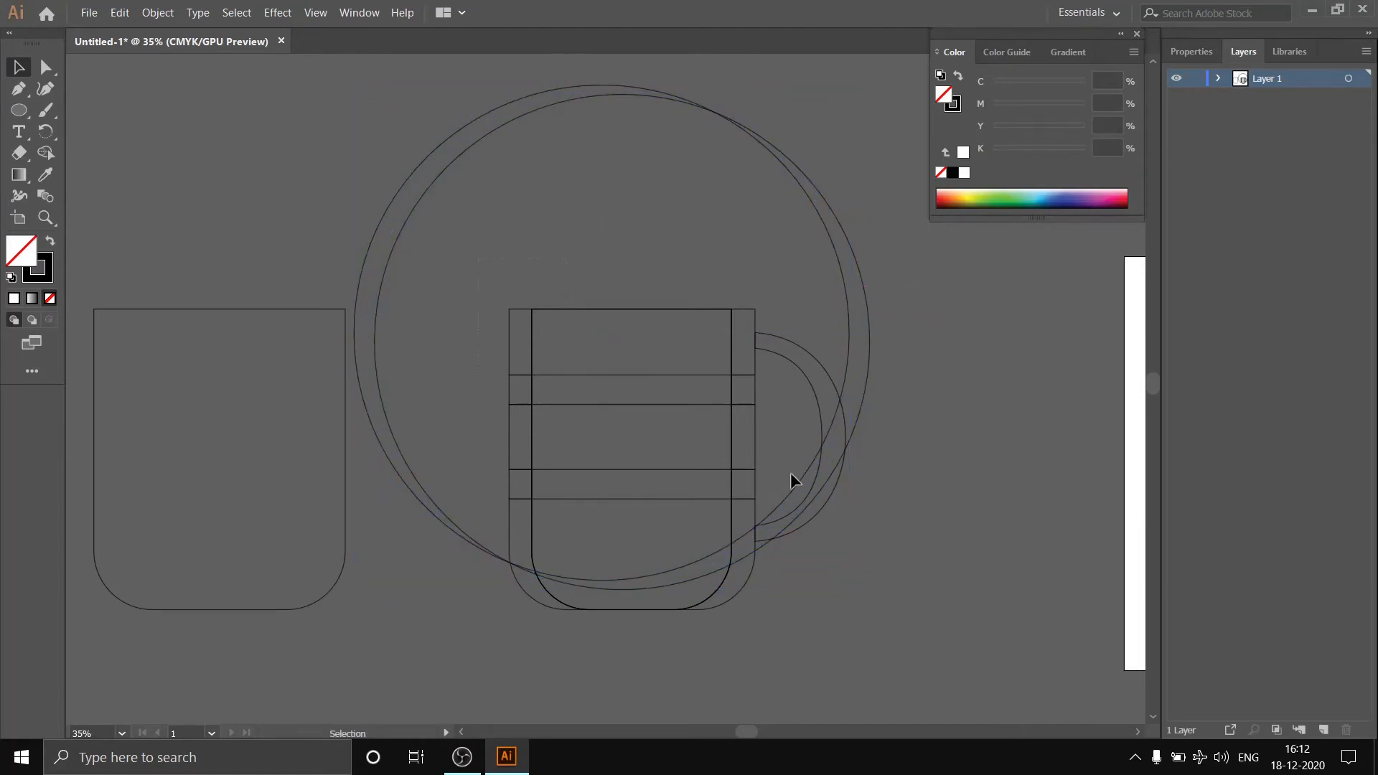
- Expand Layer 1 and lock all the paths that make up the mug and its handle
left_click(764, 505)
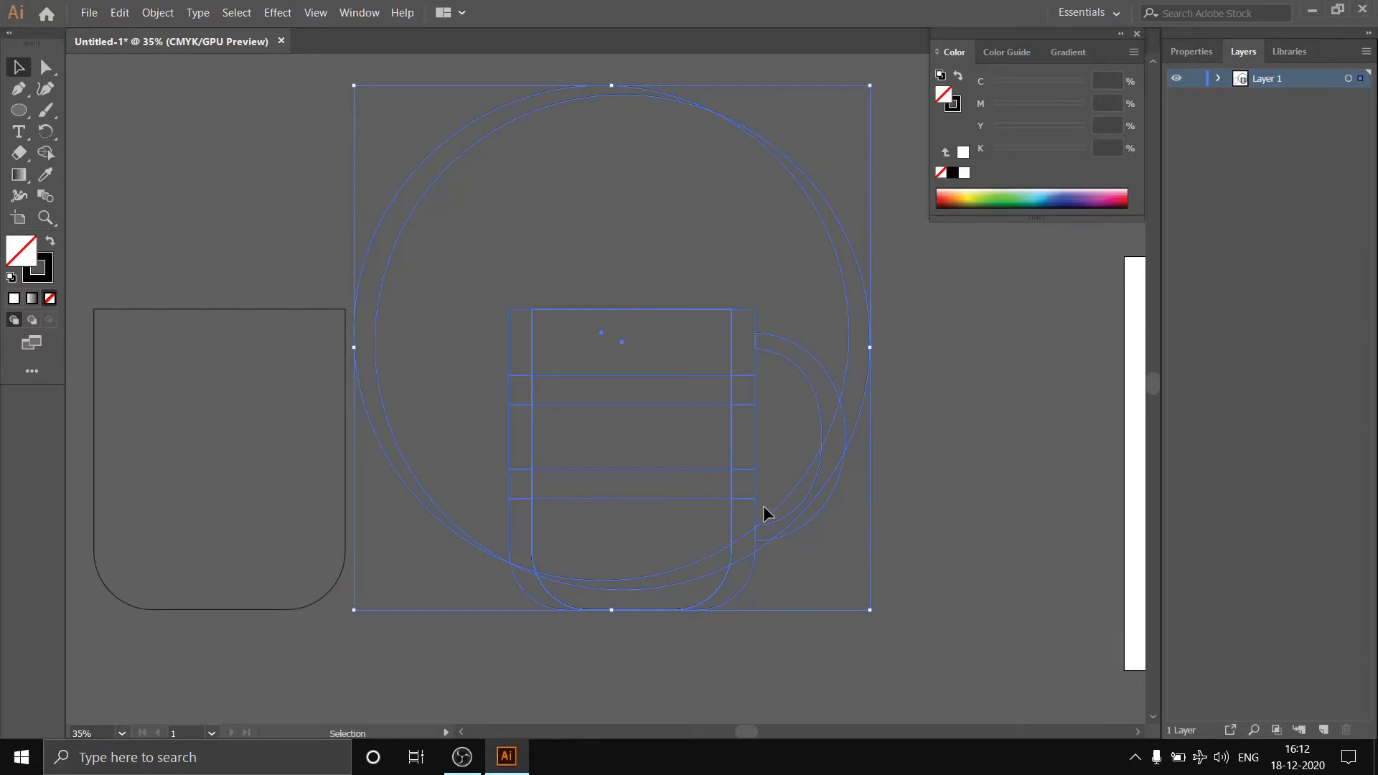
left_click(1219, 80)
left_click(794, 204)
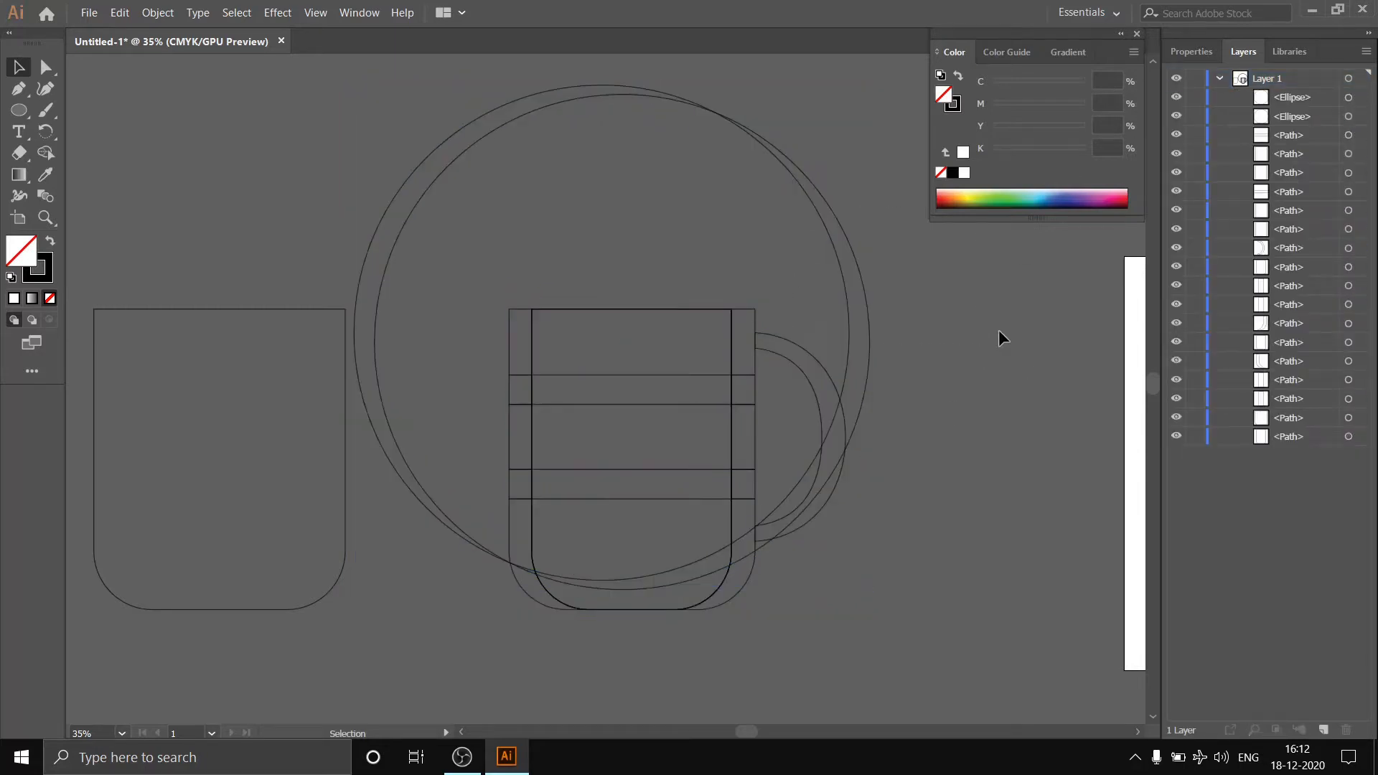
left_click_drag(998, 329, 819, 237)
left_click_drag(553, 348, 815, 610)
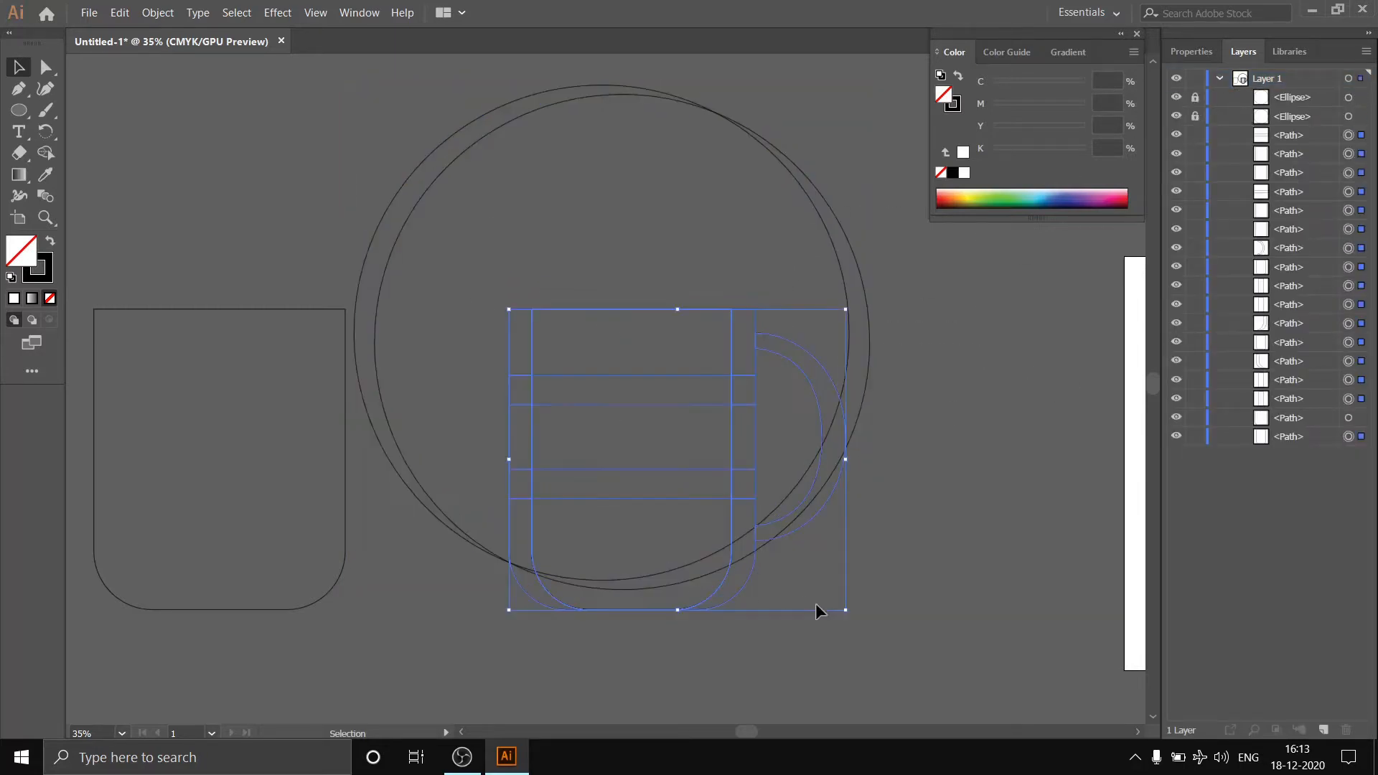
key("ctrl+2")
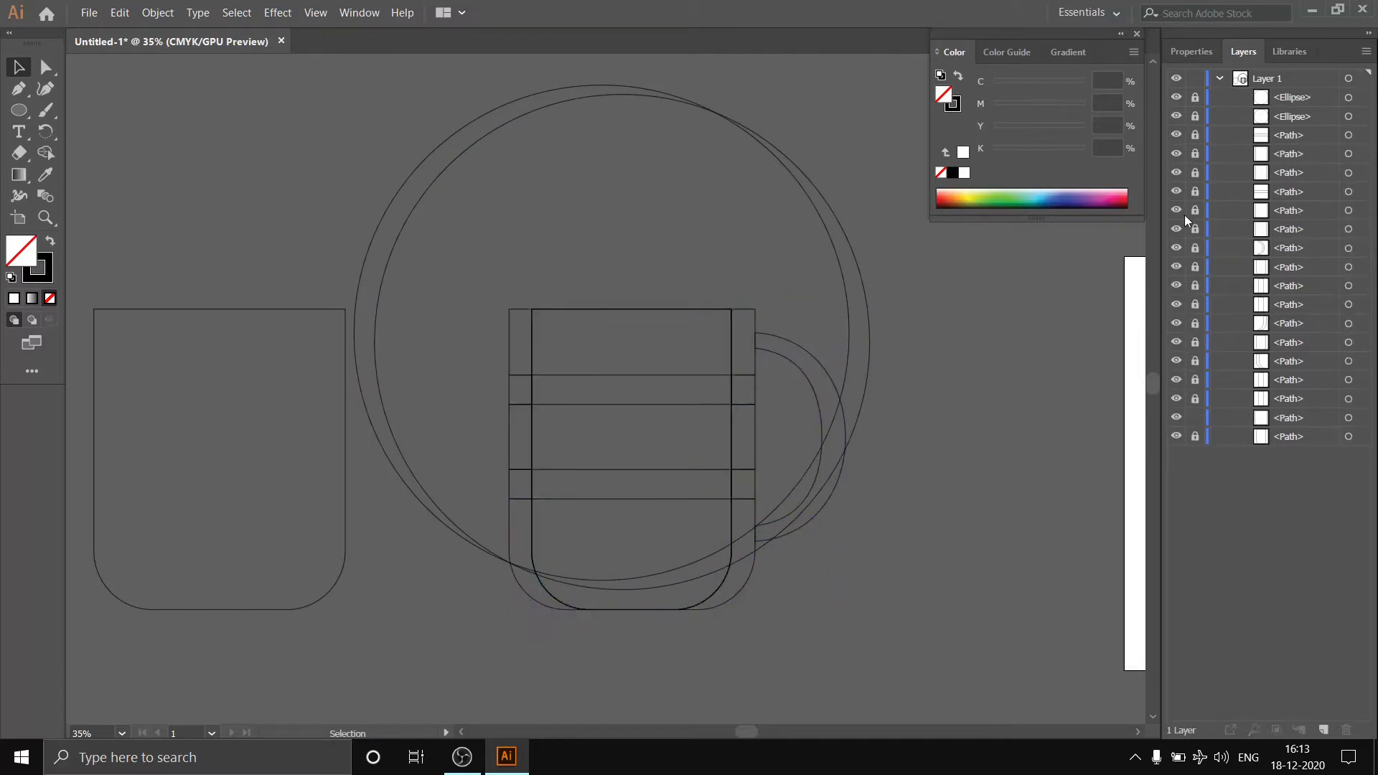
- Select the two large circles and separate their right-hand crescent with Shape Builder
left_click_drag(371, 124, 911, 230)
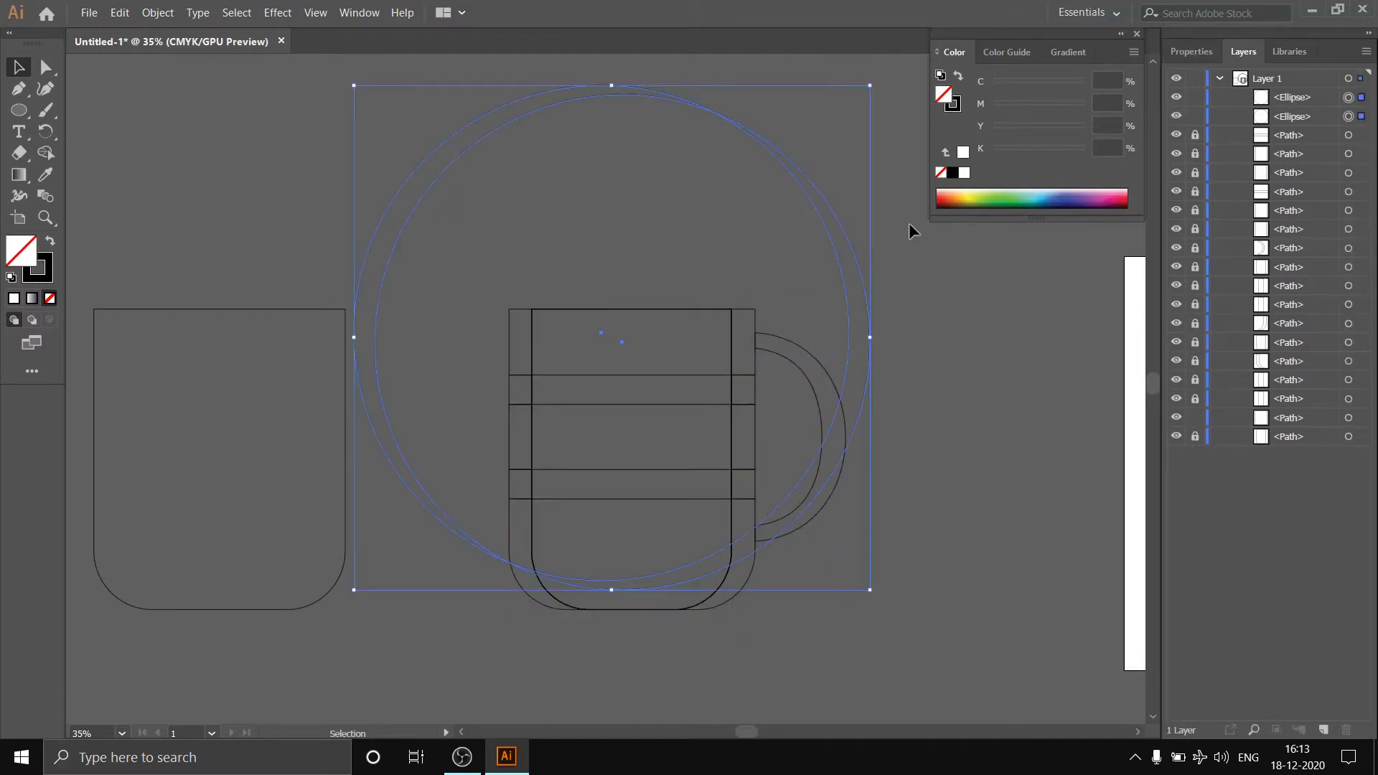
key("shift+m")
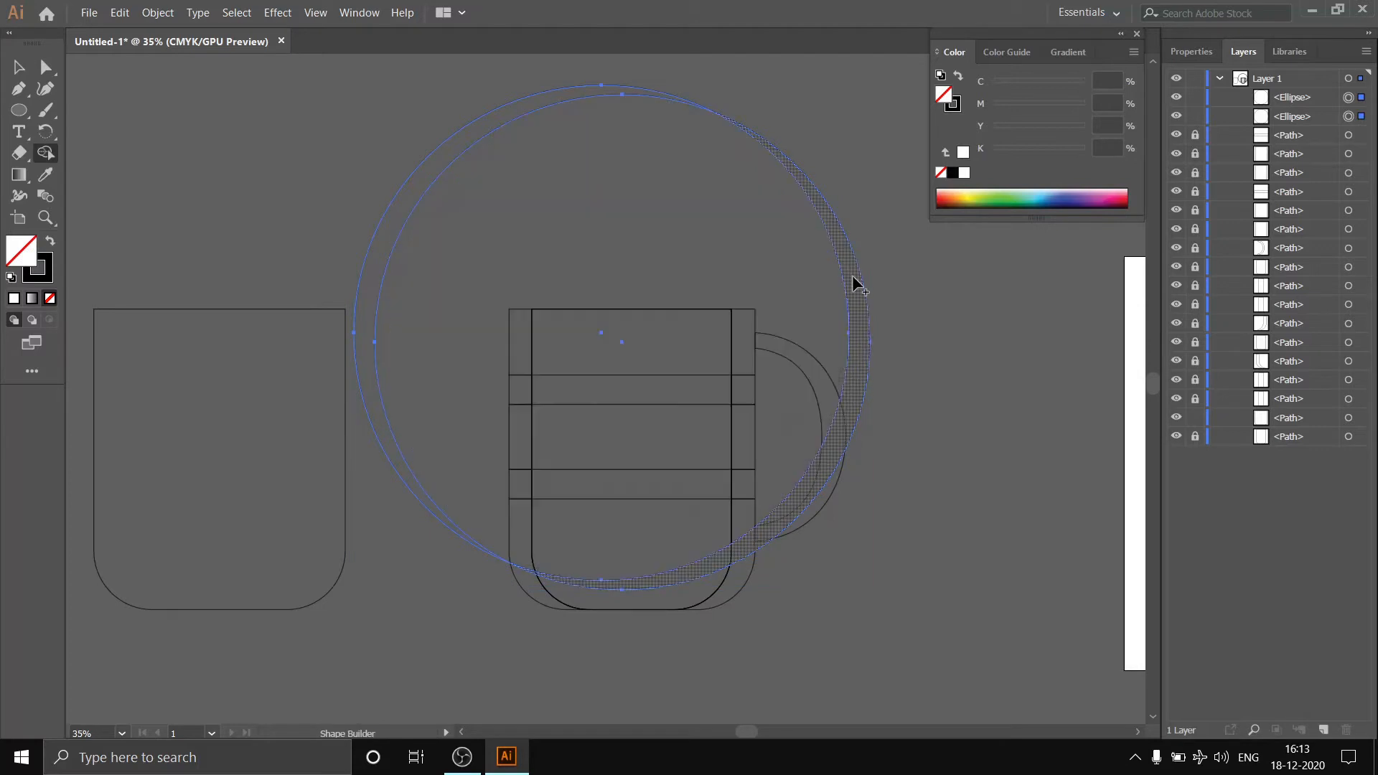
left_click(855, 283)
- Move the full circle separated from the backdrop out to the left of the spare mug body shape
left_click(22, 67)
left_click(239, 109)
left_click_drag(441, 142, 258, 95)
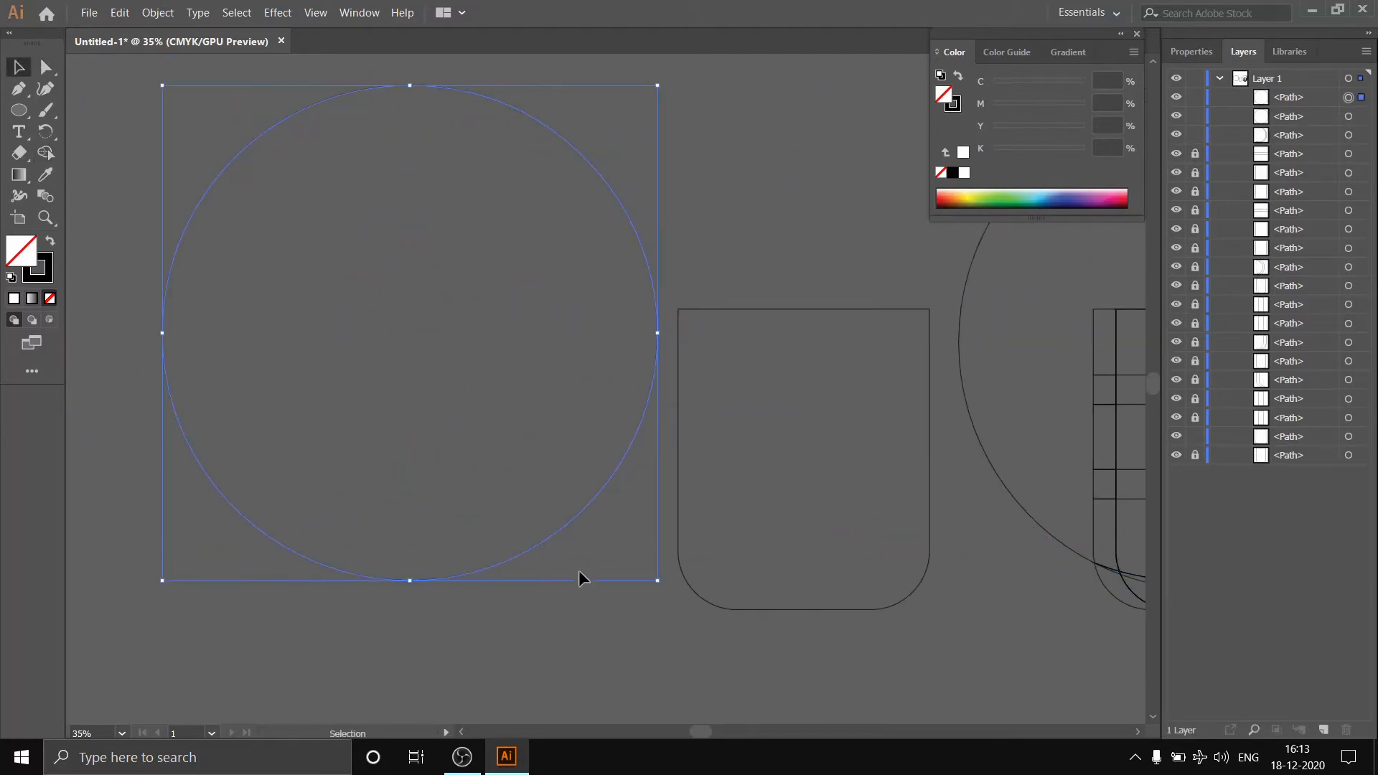
- Send the backdrop circle and its crescent to the back, behind the mug paths
left_click_drag(701, 731, 739, 731)
left_click(724, 93)
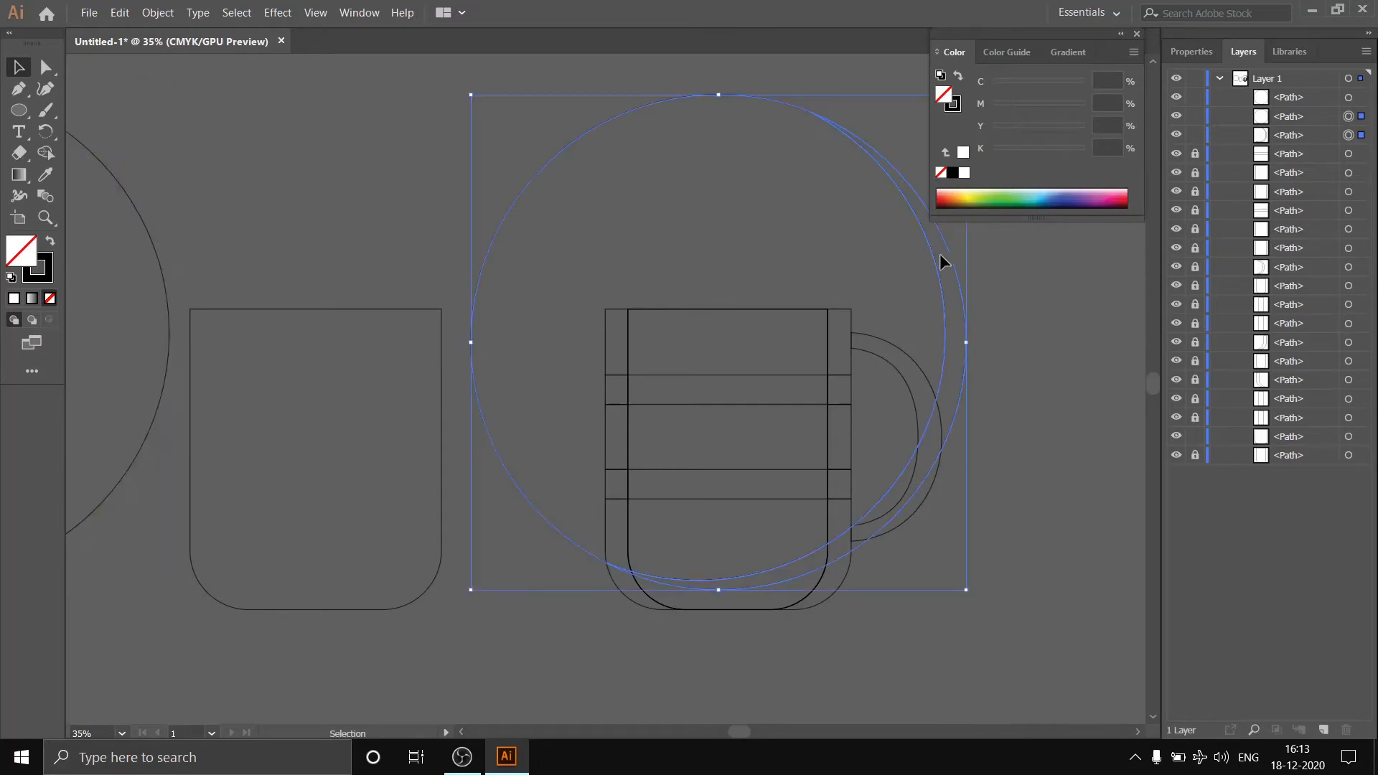
right_click(940, 255)
mouse_move(991, 479)
left_click(1169, 532)
left_click(898, 643)
- Duplicate the spare full circle to its left and shrink the copy about its centre to about 304 mm across
left_click_drag(745, 732, 723, 730)
left_click_drag(446, 297, 453, 310)
left_click(632, 660)
left_click_drag(718, 732, 747, 734)
left_click(689, 731)
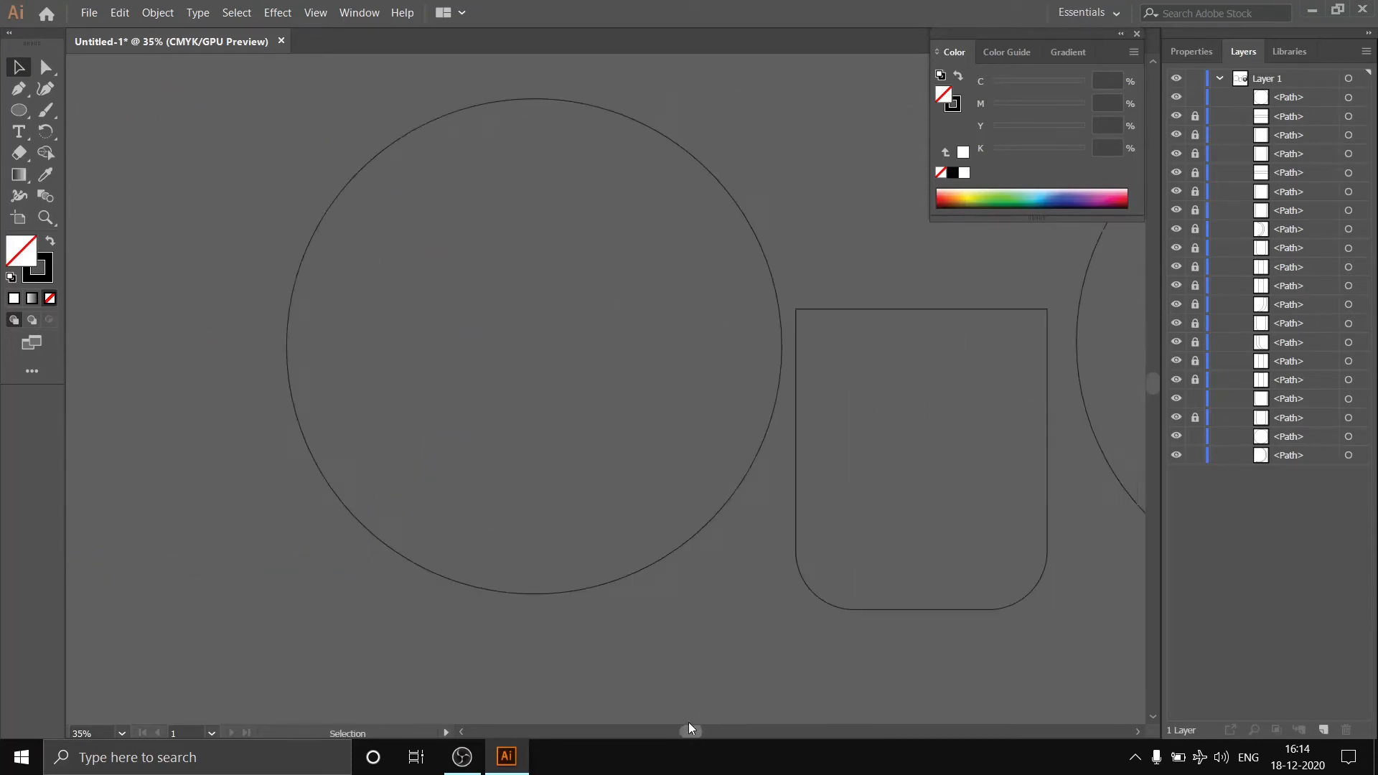
left_click_drag(698, 541, 1101, 478)
left_click(575, 507)
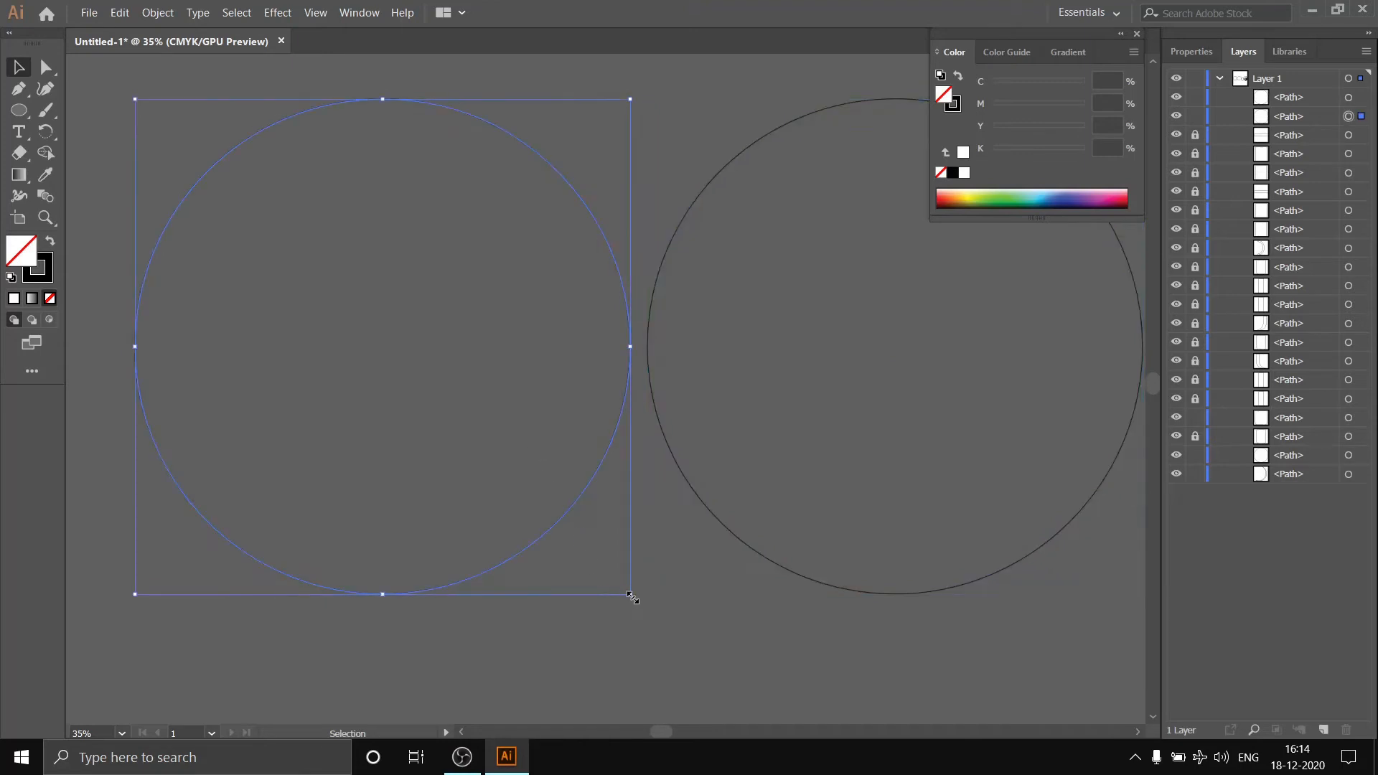
left_click_drag(630, 593, 595, 573)
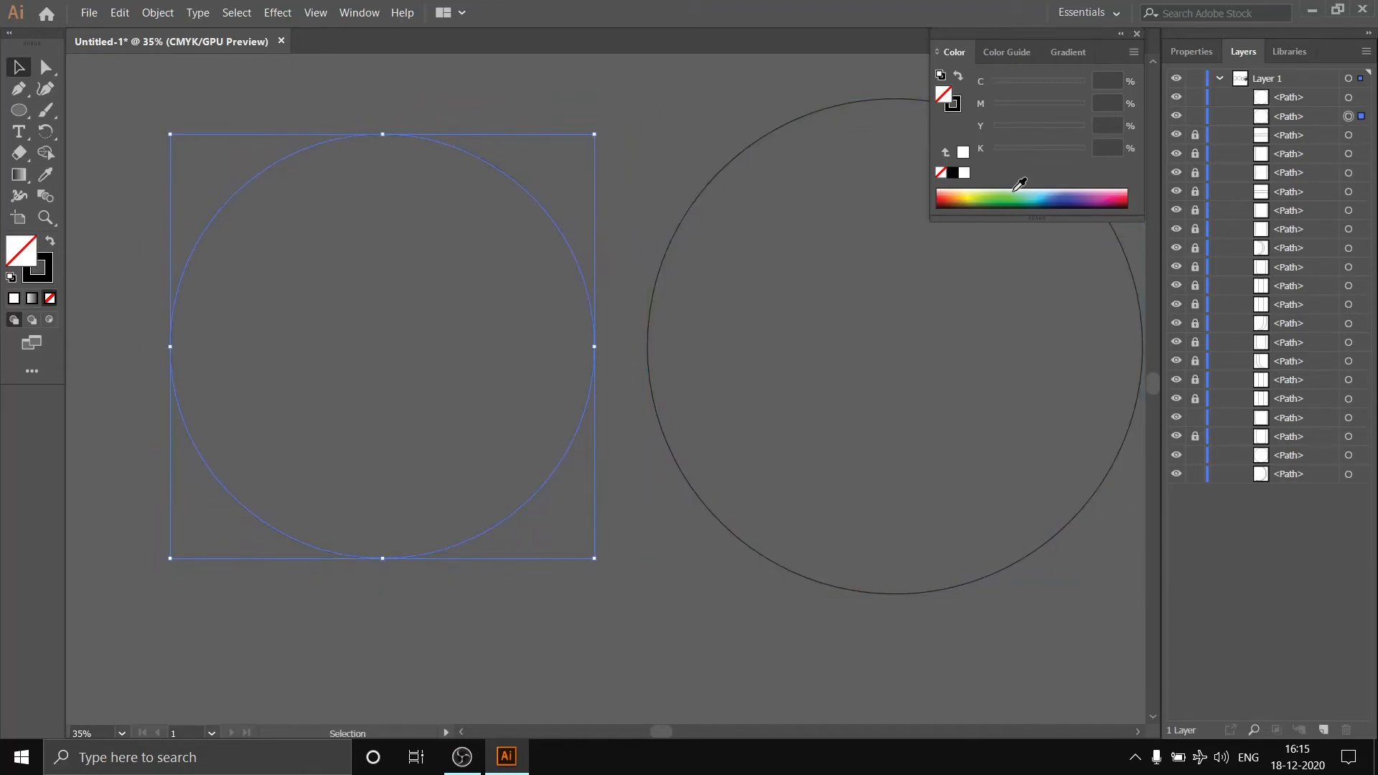
- Set the smaller circle's stroke weight to 25 pt
left_click(1190, 52)
key("Return")
left_click(584, 124)
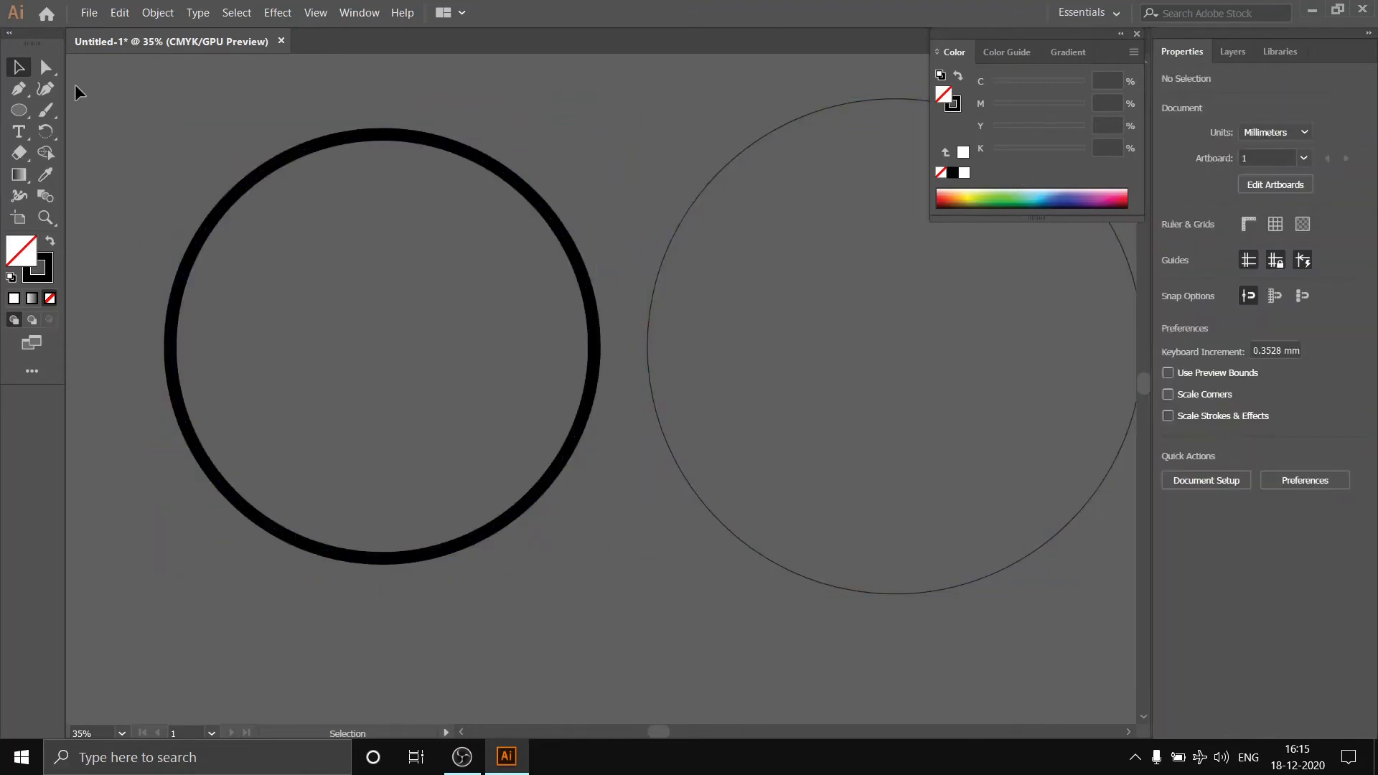
- Delete the lower-right quarter and the right-hand segment of the thick ring with Direct Selection, undoing any excess deletion
key("a")
left_click(572, 456)
key("Delete")
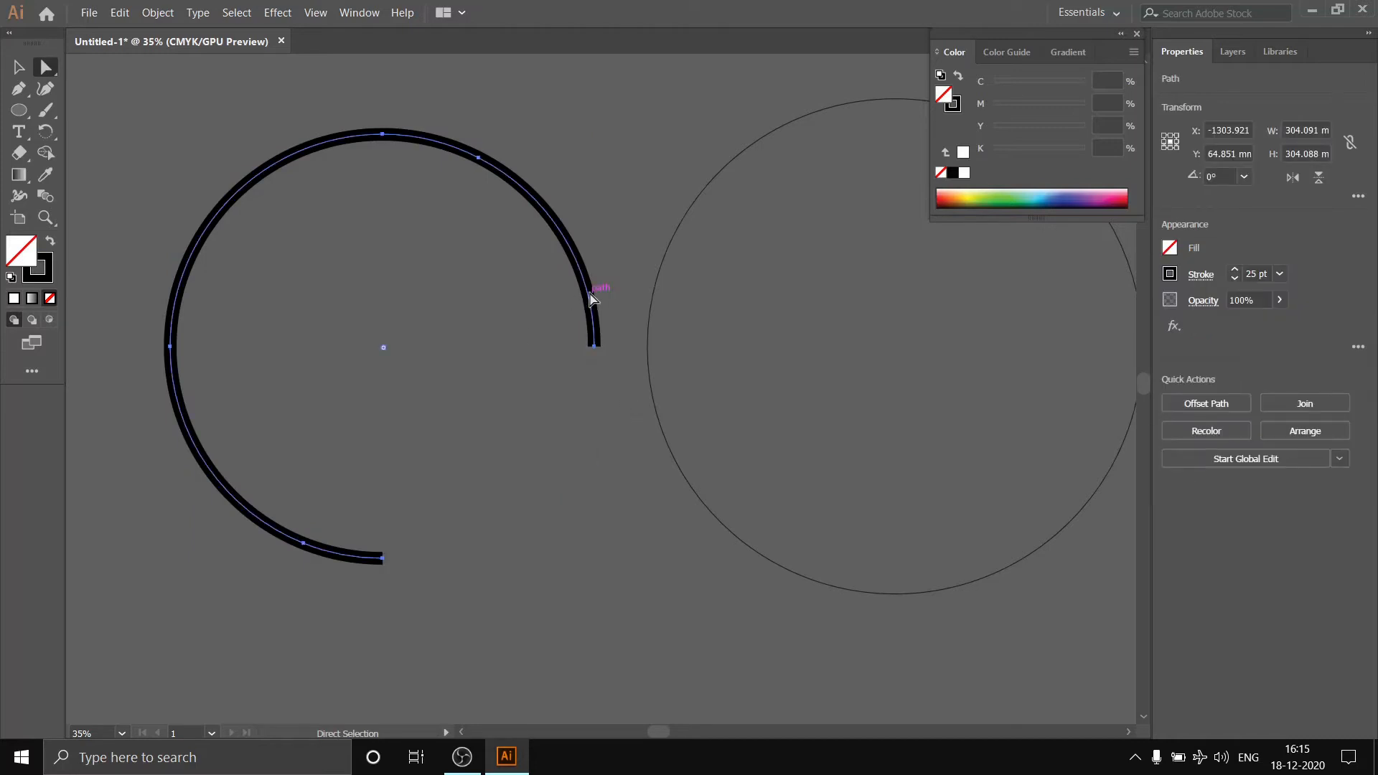
left_click(594, 346)
key("Delete")
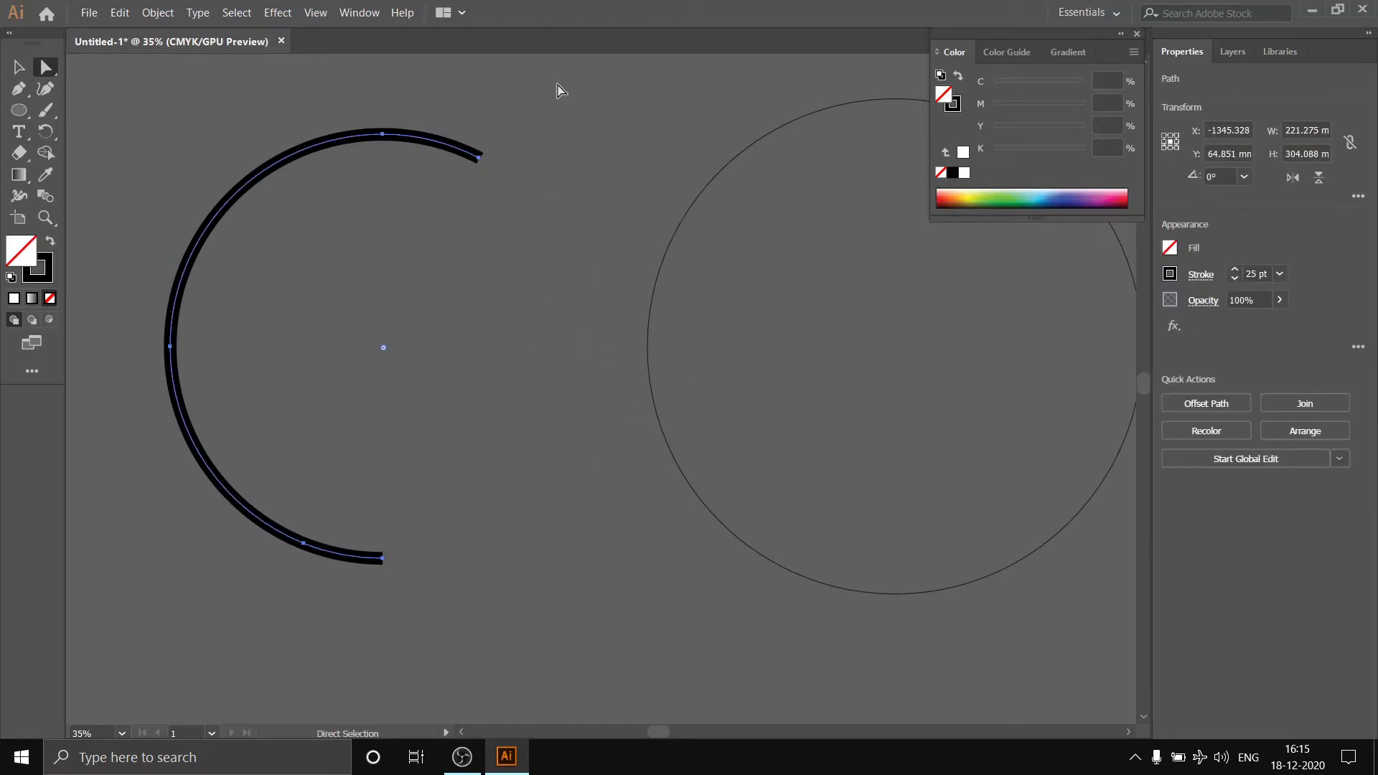
key("Delete")
key("ctrl+z")
left_click(357, 432)
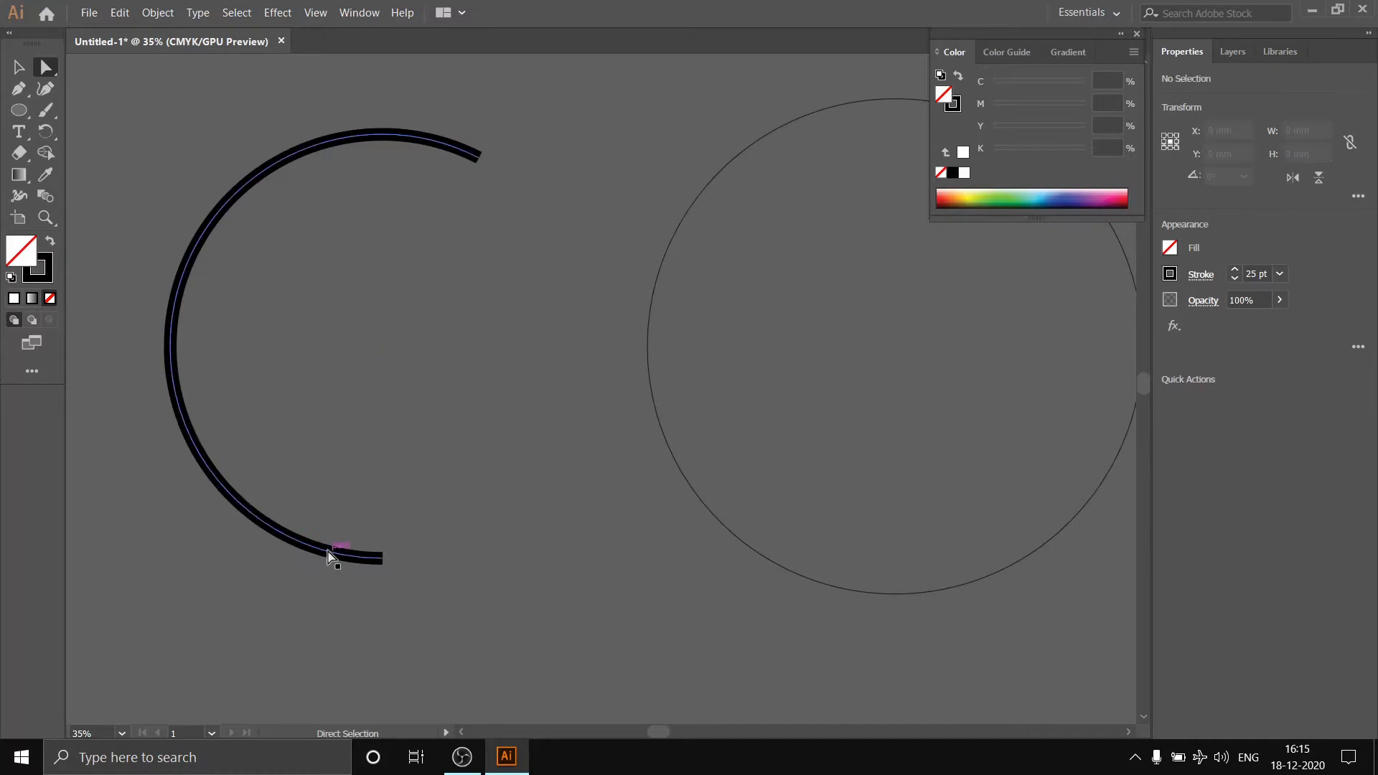
- Delete the ring's remaining bottom, top-right and lower-left segments so only the upper-left quarter arc remains
left_click(328, 552)
key("Delete")
left_click(477, 155)
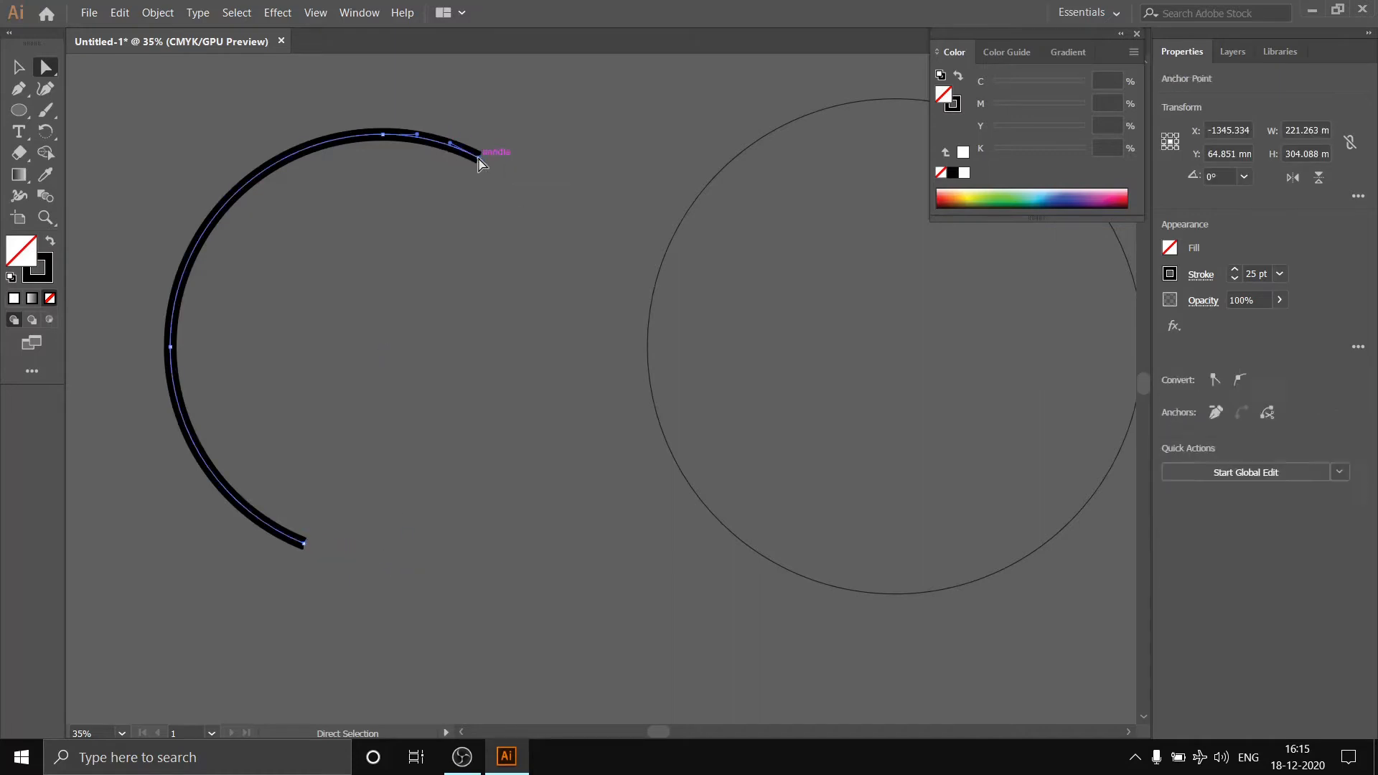
key("Delete")
left_click(171, 349)
left_click(302, 564)
left_click(306, 542)
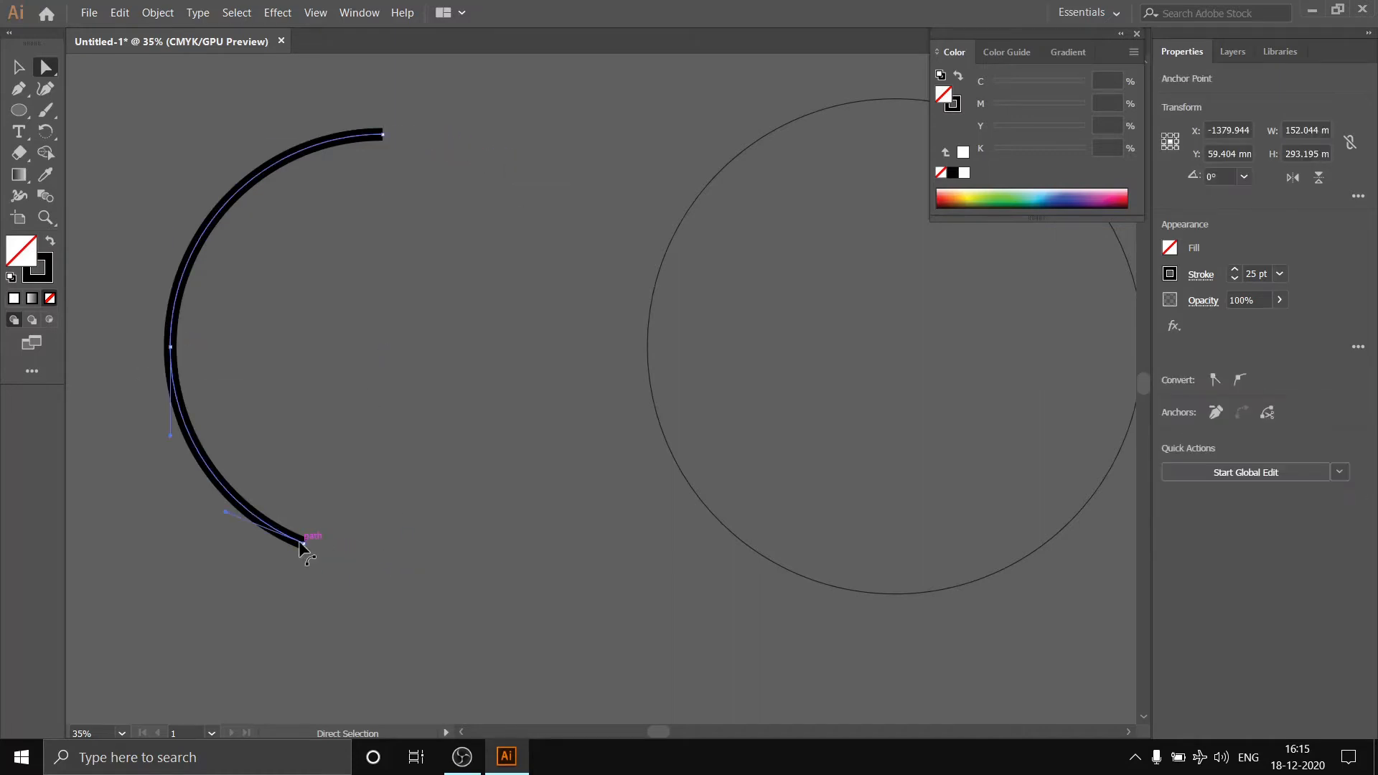
key("Delete")
- Give the arc's stroke round caps and round corners, and delete the stray anchor point left below it
left_click(1199, 274)
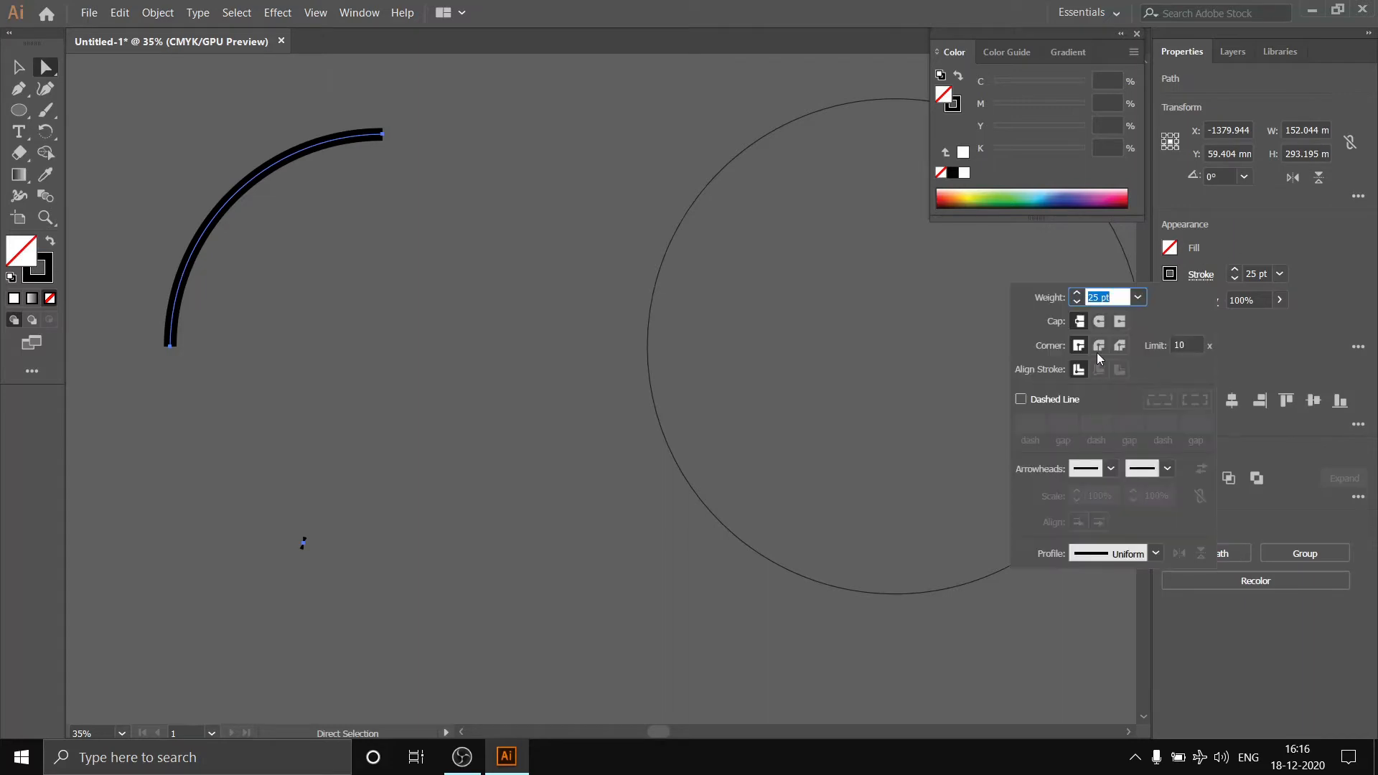
left_click(1098, 321)
left_click(1099, 346)
left_click(350, 485)
left_click_drag(351, 485, 288, 572)
key("Delete")
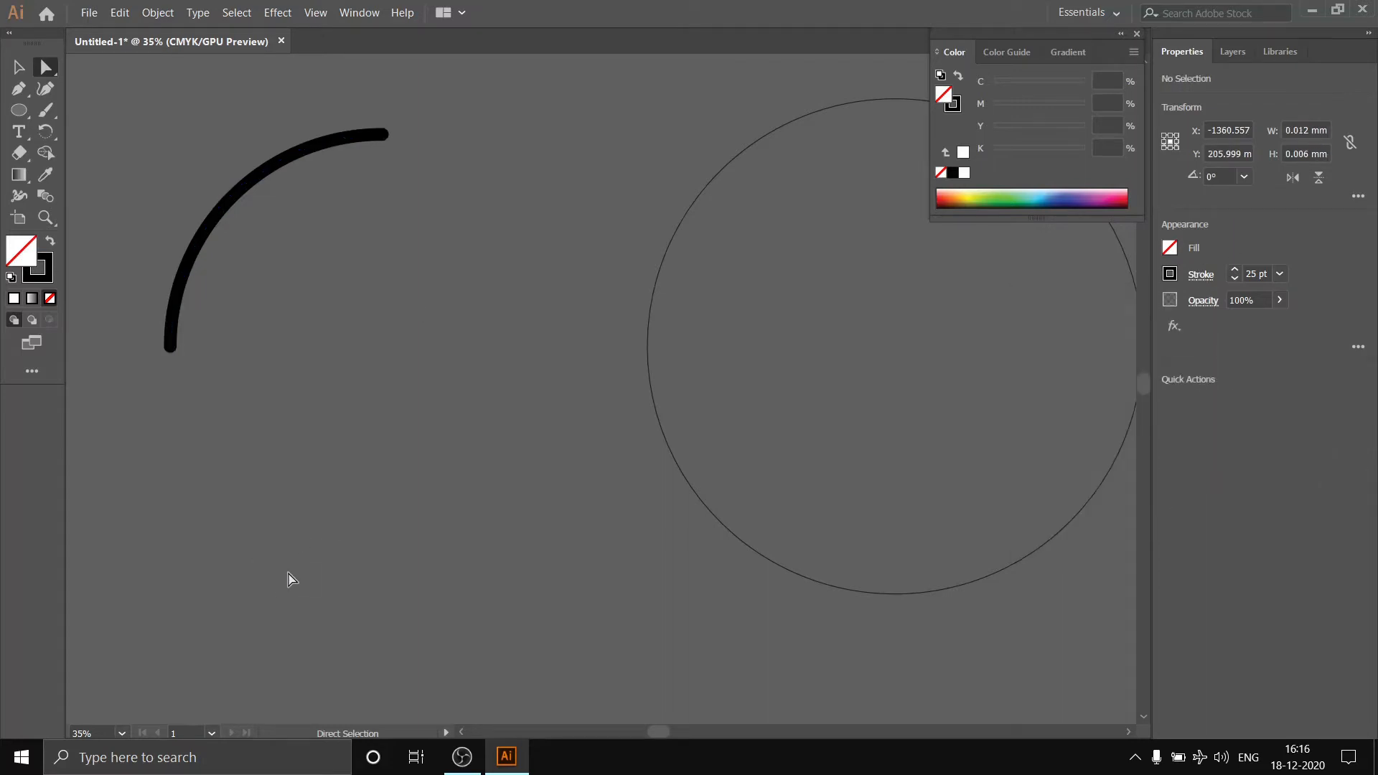
- Move the thick arc inside the mug's backdrop circle, following its upper-left edge
left_click_drag(19, 153, 107, 152)
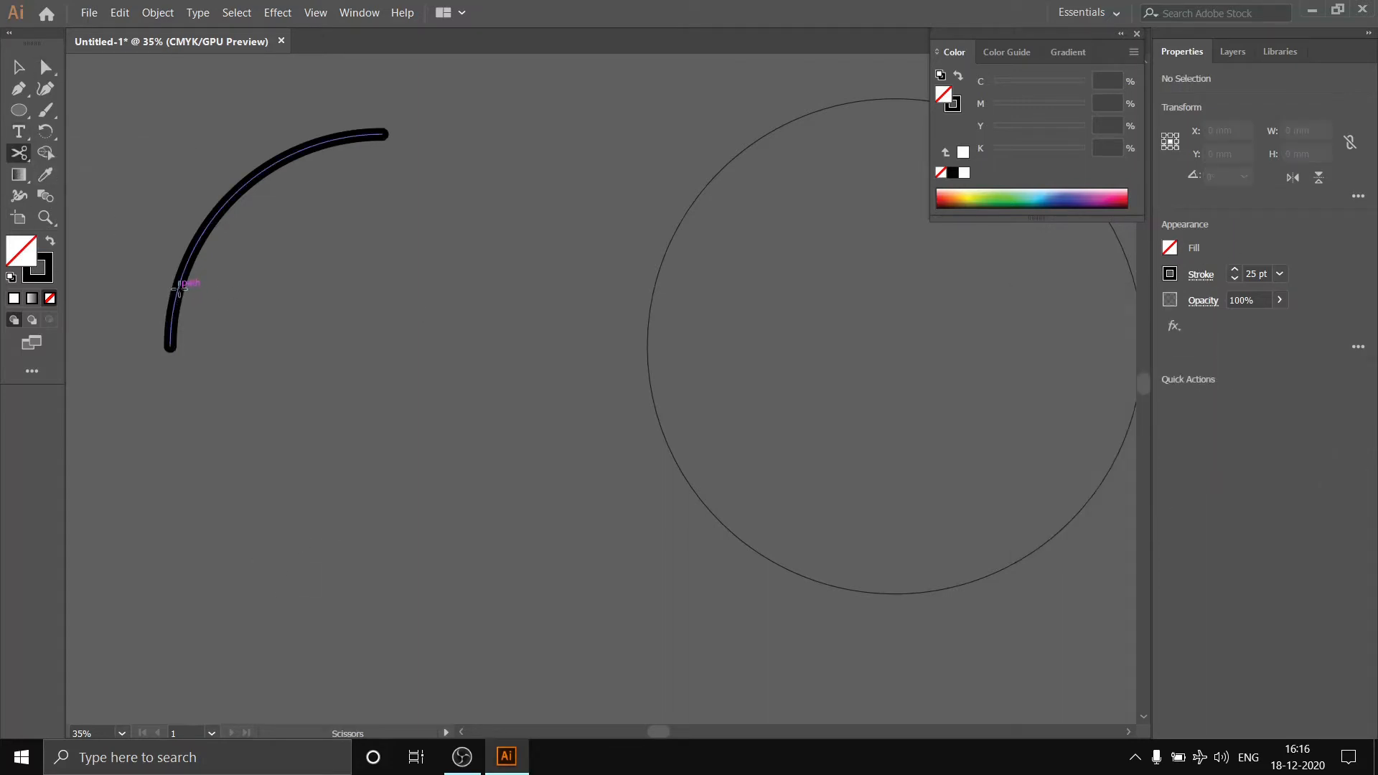
key("v")
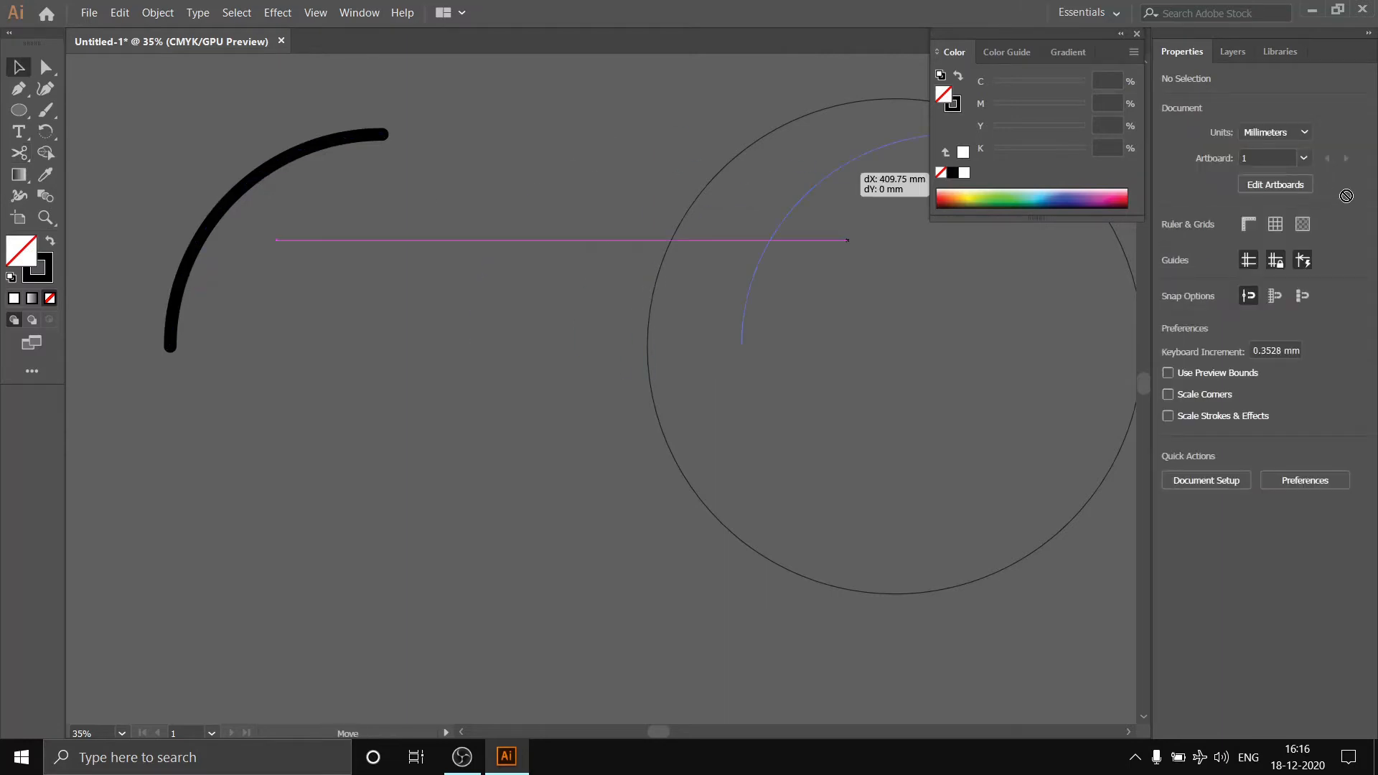
left_click_drag(1122, 290, 552, 166)
left_click(705, 72)
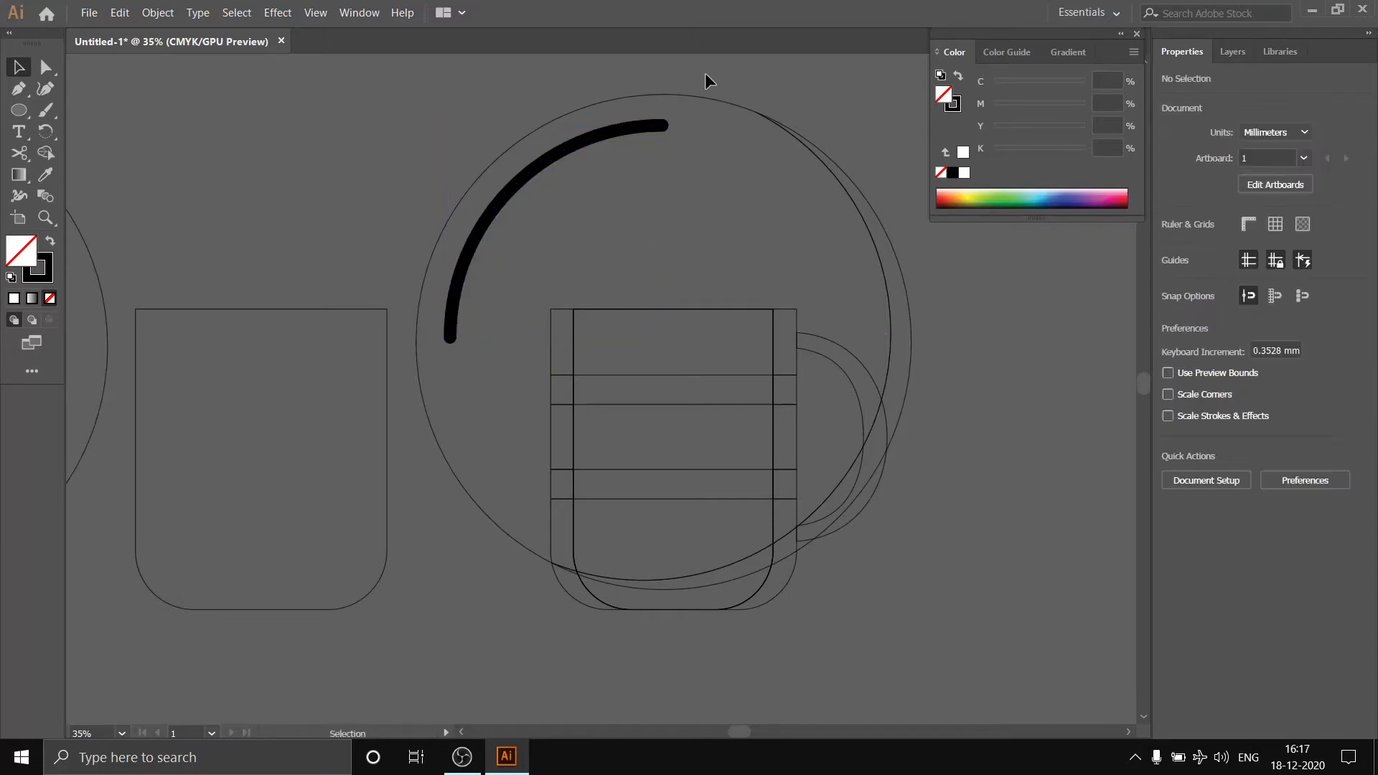
- Shorten the thick arc by cutting it near both ends with Scissors and deleting the end pieces
key("c")
left_click(625, 127)
left_click(575, 144)
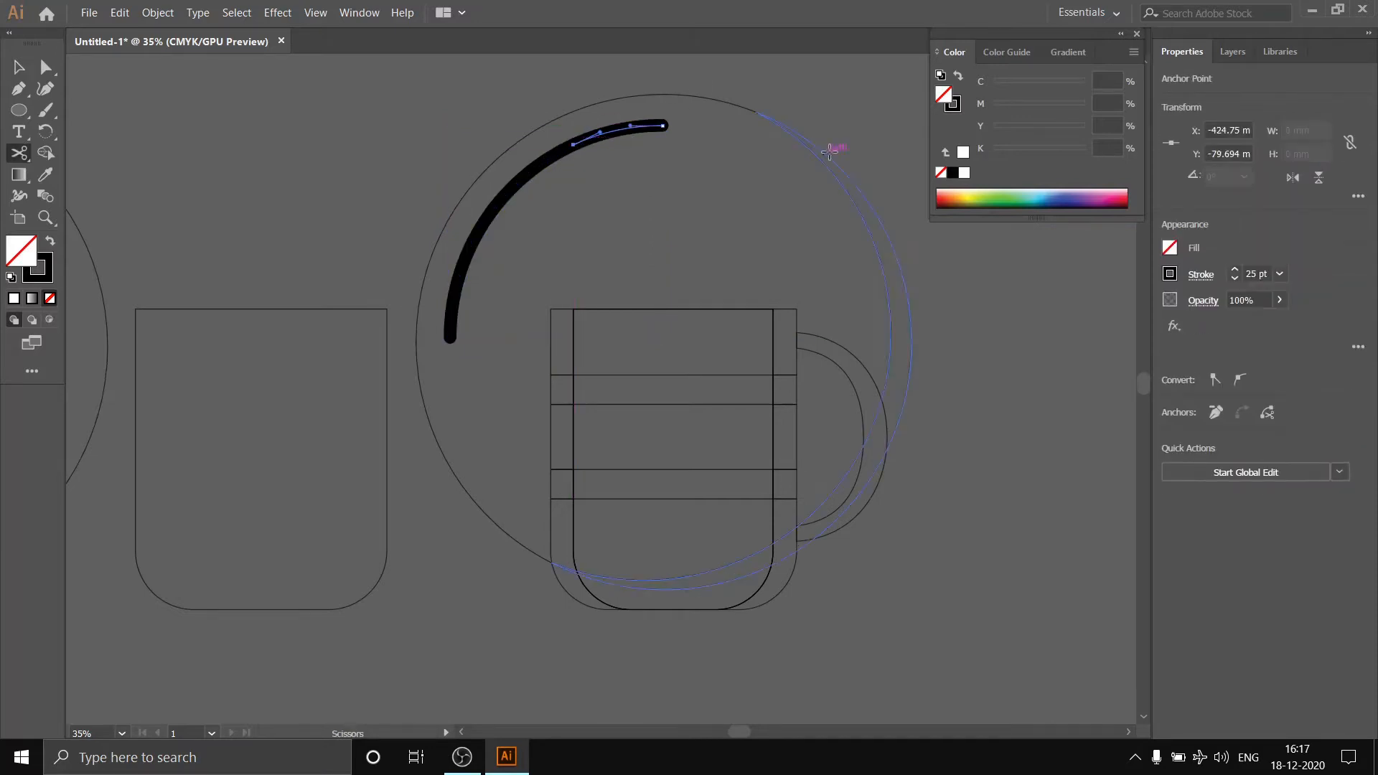
key("Delete")
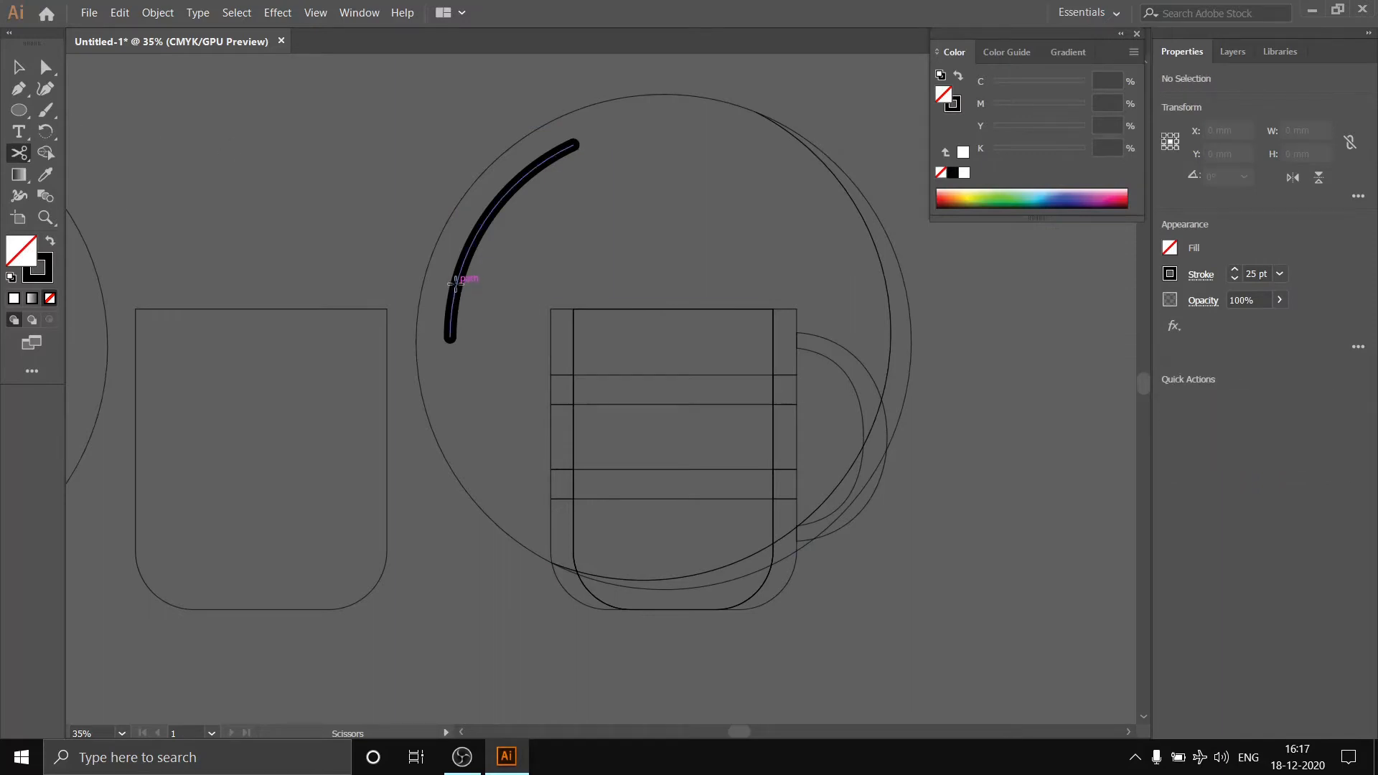
left_click(454, 282)
key("v")
left_click(454, 318)
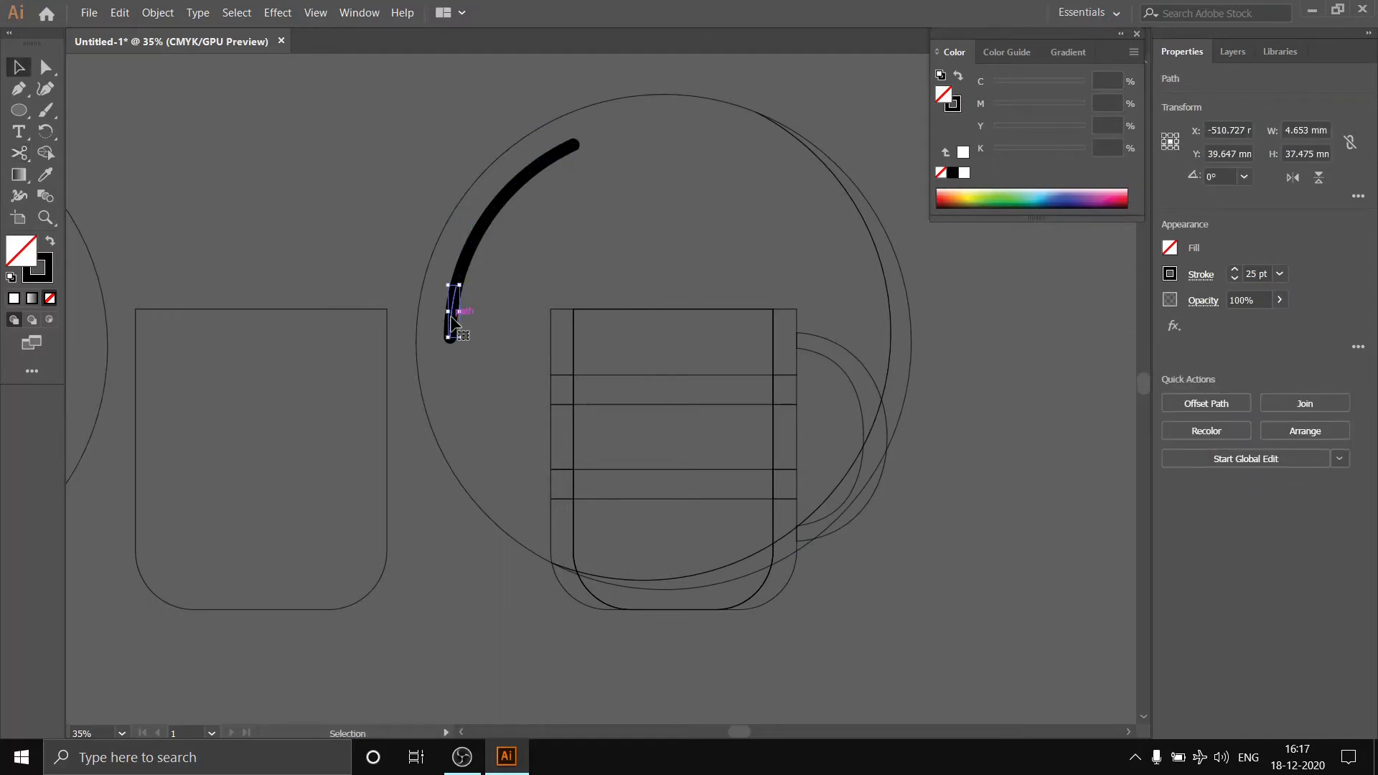
key("Delete")
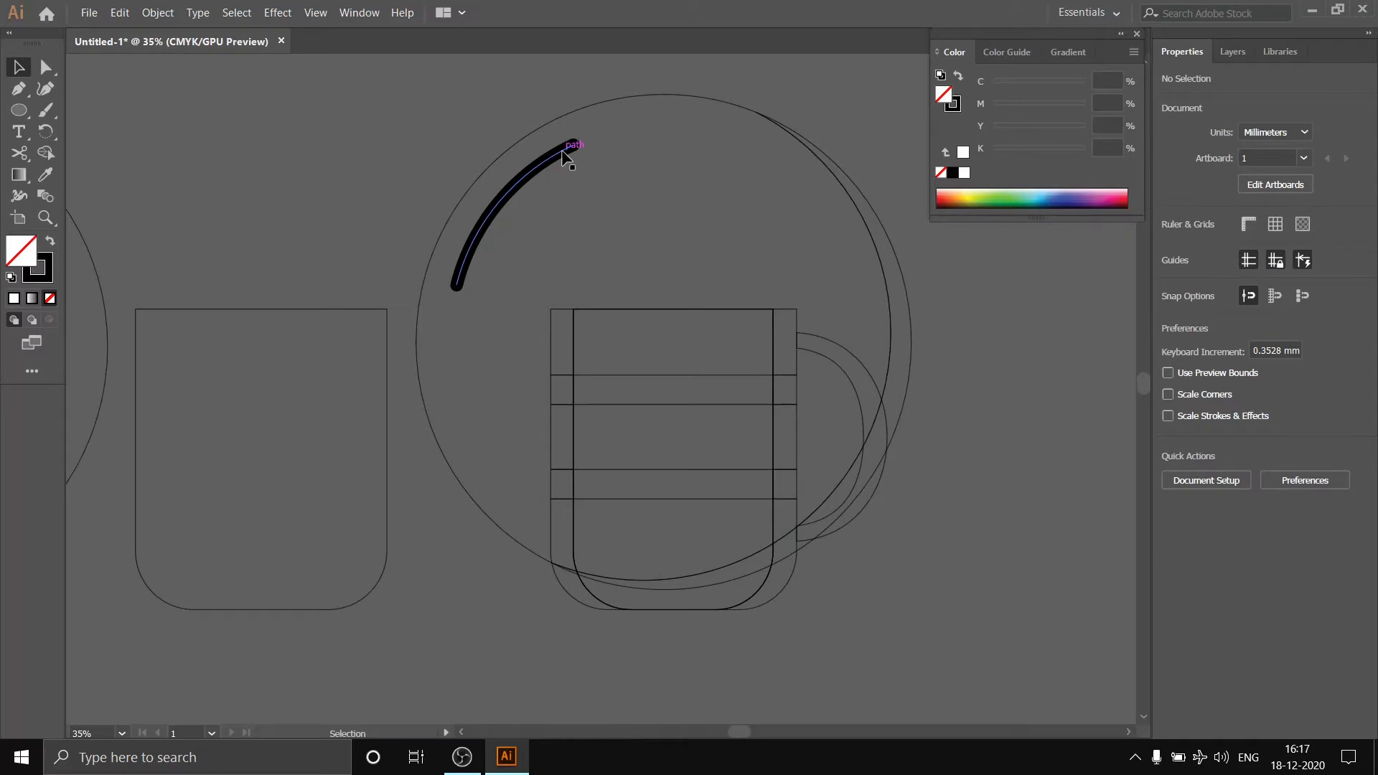
- Set the thick highlight arc's stroke colour to white
left_click(952, 107)
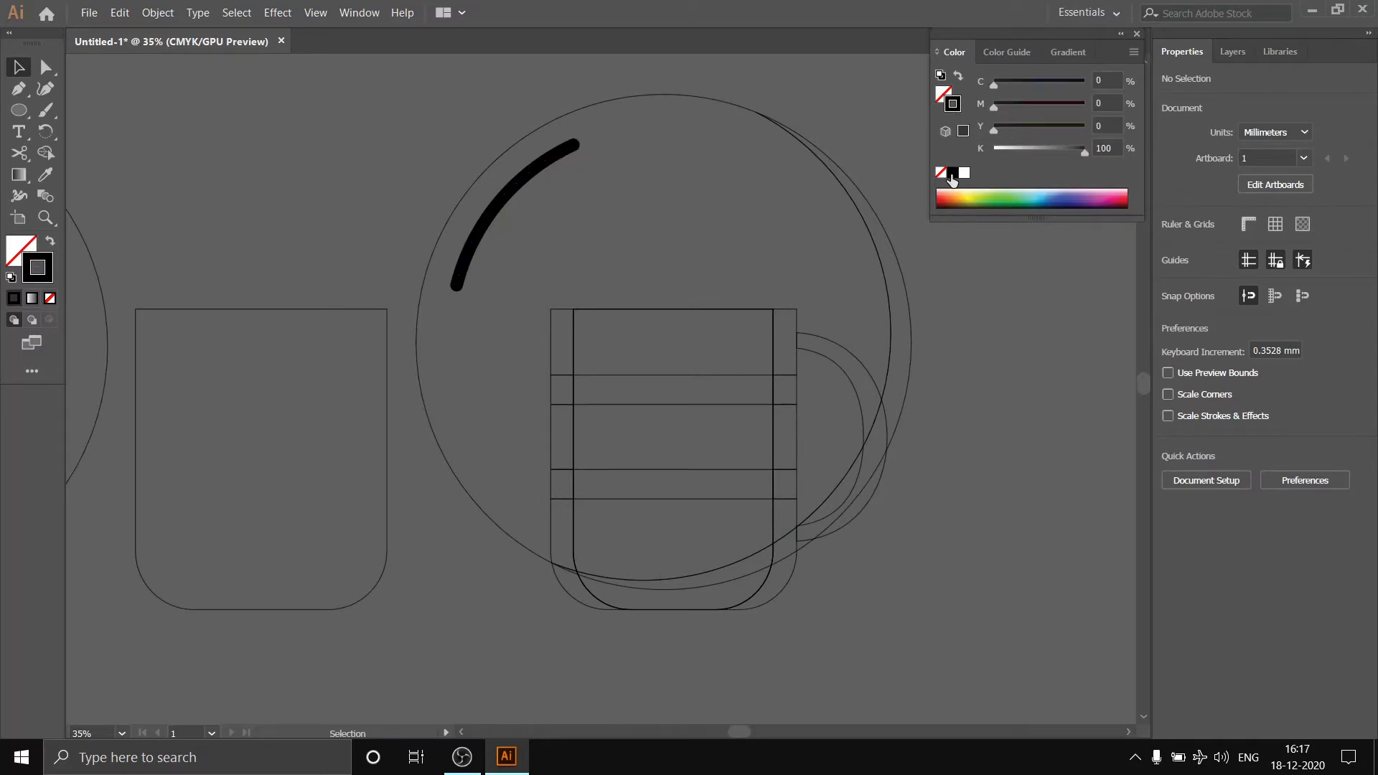
left_click(965, 172)
left_click(532, 175)
left_click(964, 173)
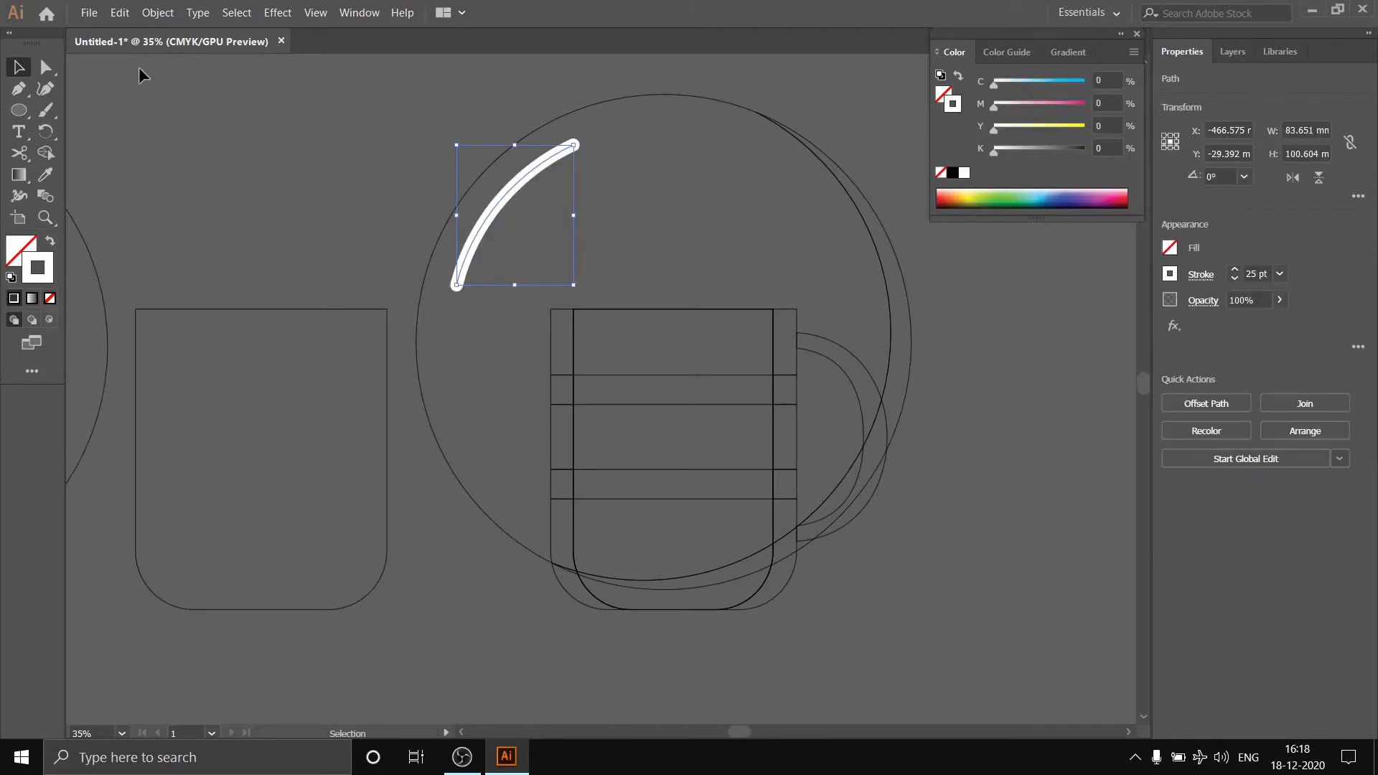
- Draw a wavy vertical steam line about 60 mm tall above the mug's left side with the Curvature tool, using a 1 pt black stroke
left_click(419, 106)
left_click(953, 173)
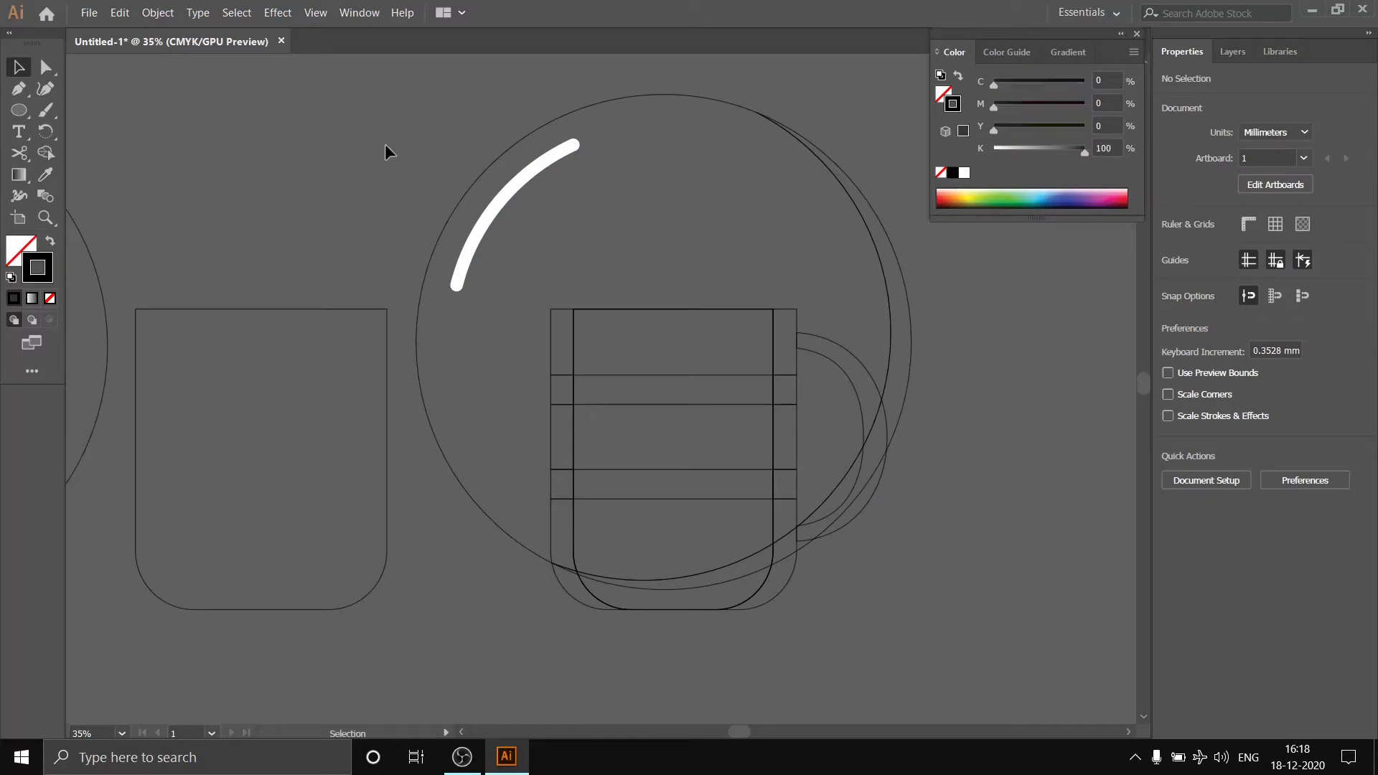
left_click(44, 89)
left_click(96, 730)
type("55")
key("Return")
left_click_drag(1142, 388, 1142, 386)
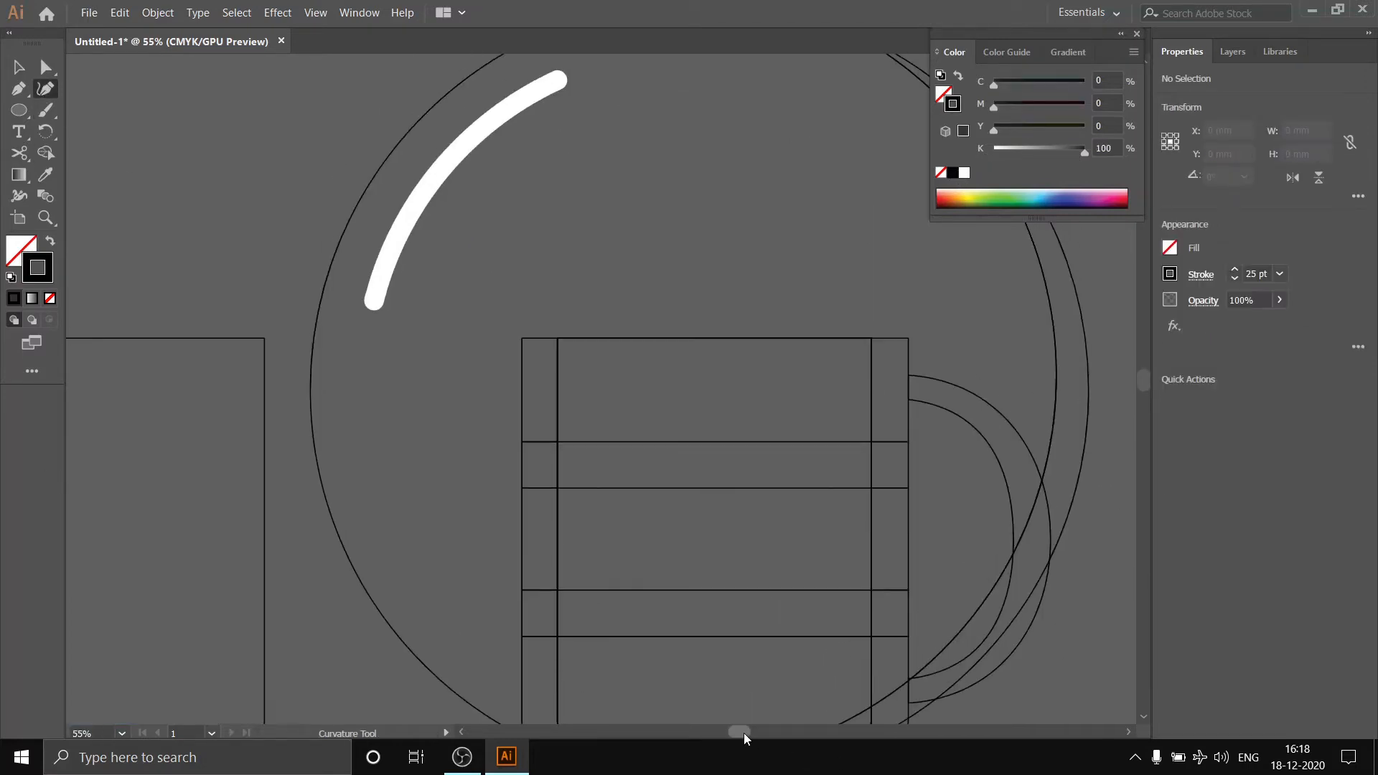
left_click_drag(741, 732, 749, 732)
left_click(379, 316)
left_click(389, 304)
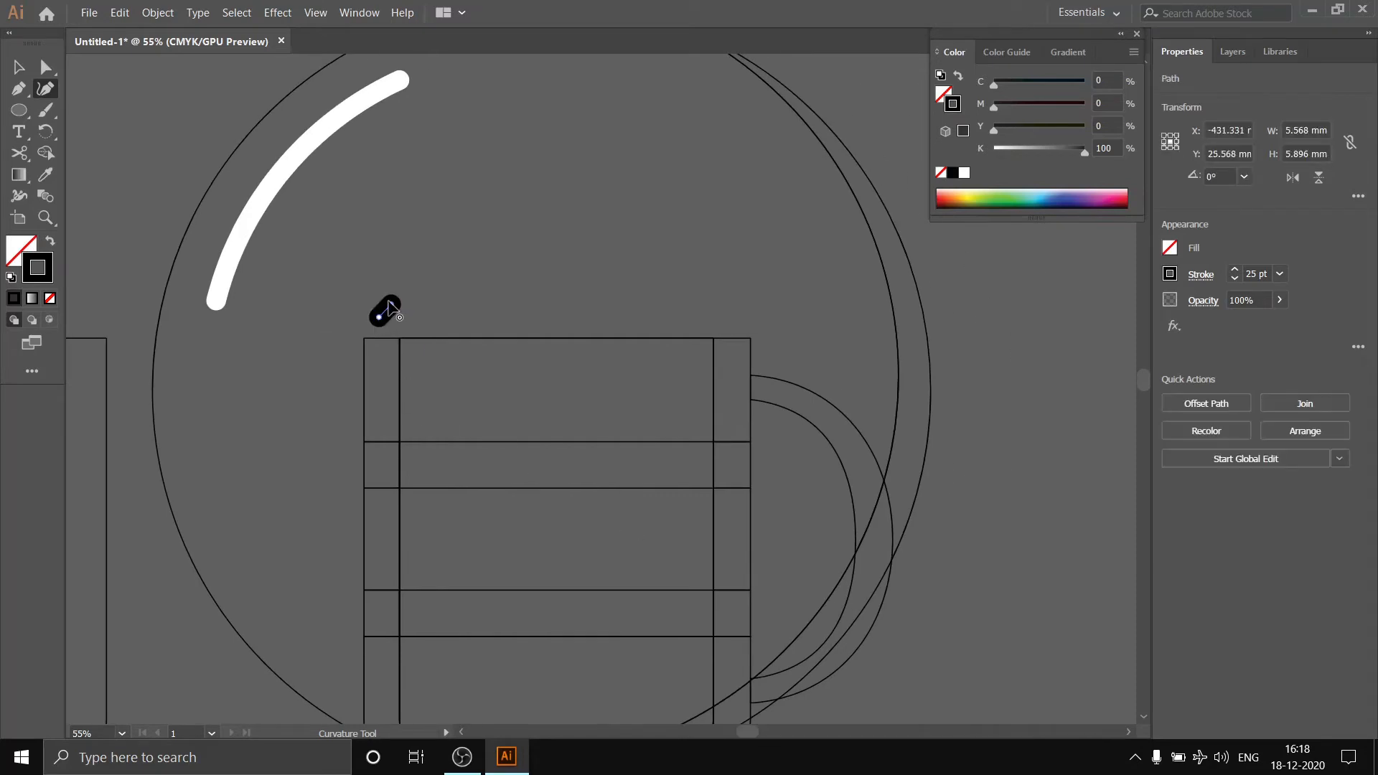
left_click(1255, 274)
type("1")
key("Return")
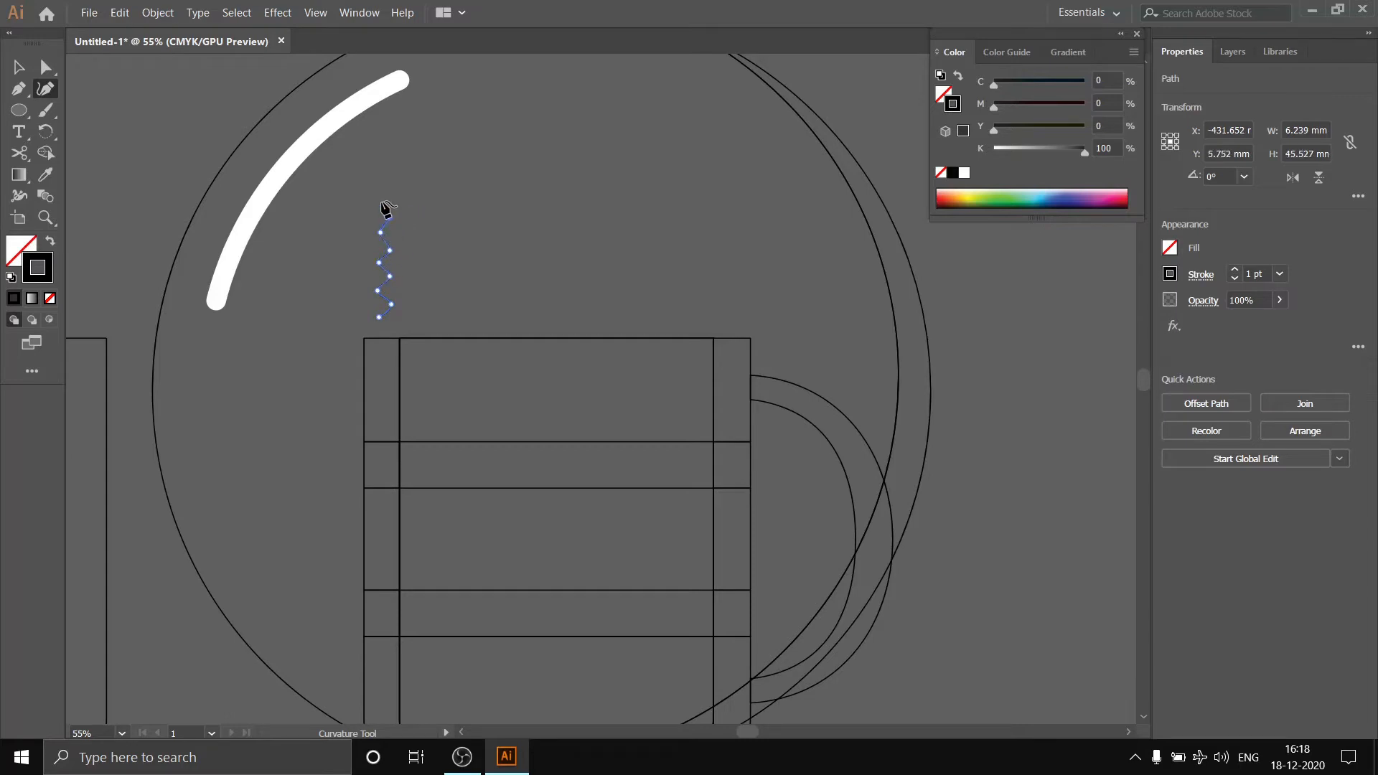
left_click(19, 68)
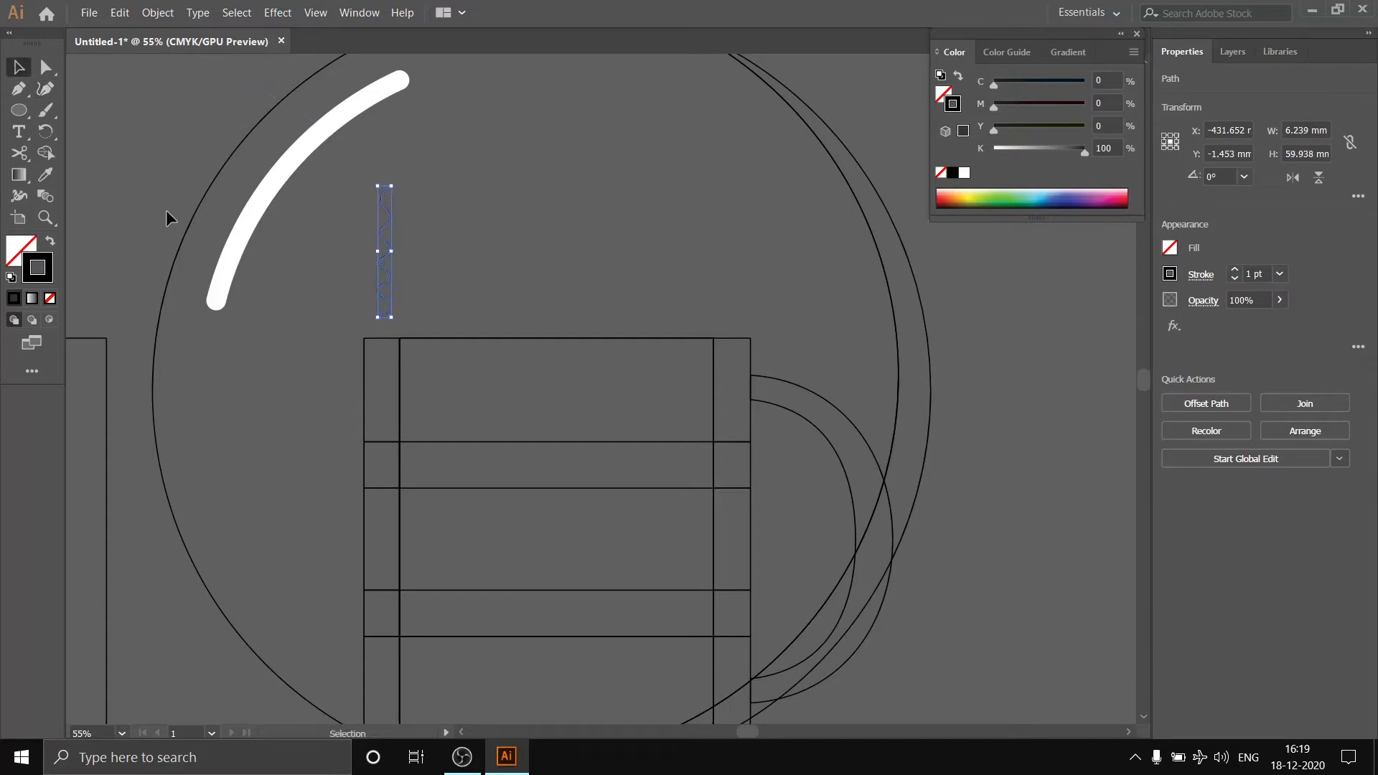
- Shorten the wavy steam line and duplicate it twice to make three evenly spaced parallel lines
left_click_drag(390, 252, 393, 252)
mouse_move(378, 197)
left_mouse_down()
mouse_move(424, 246)
mouse_move(407, 251)
mouse_move(431, 294)
mouse_move(364, 196)
mouse_move(438, 269)
mouse_move(425, 274)
left_mouse_up()
left_click(412, 216)
left_click(425, 188)
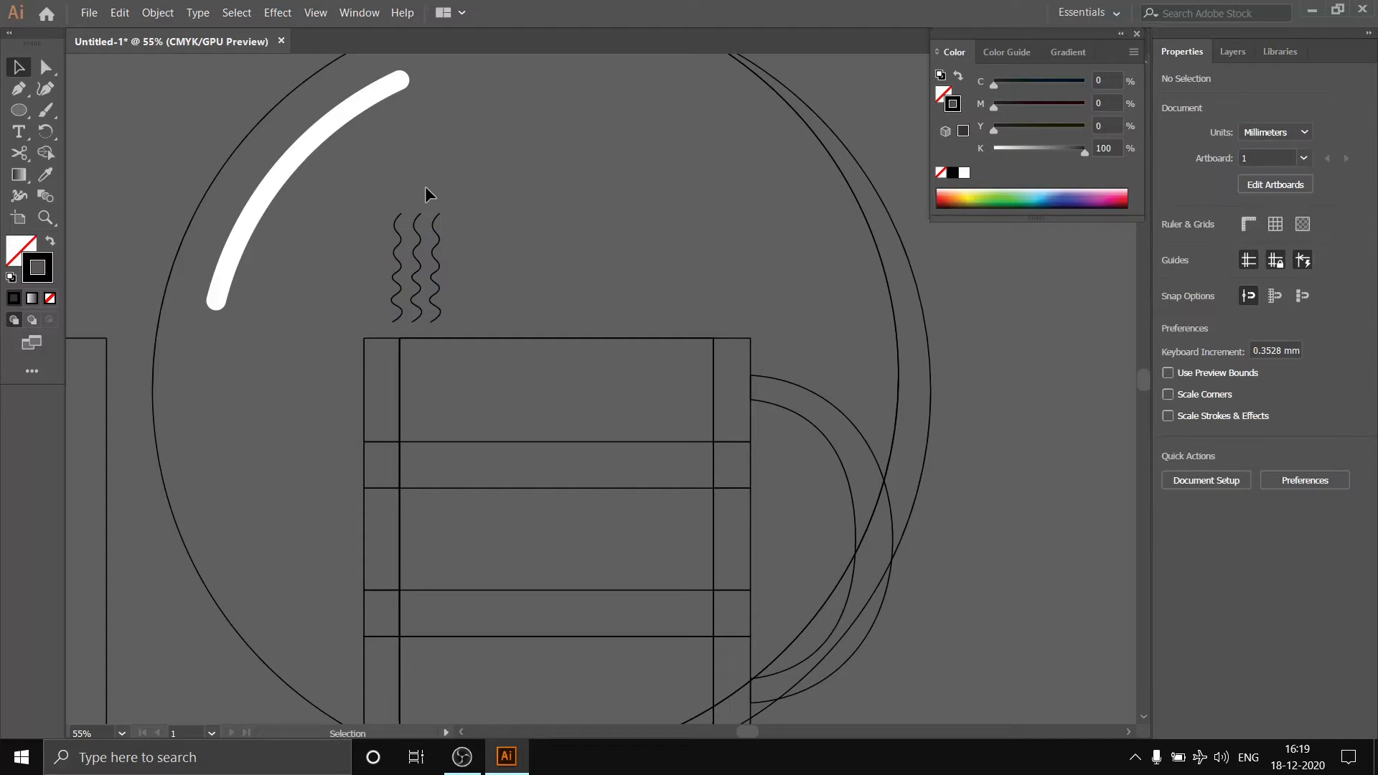
- Draw a small circle about 2.5 mm wide above each of the three wavy lines
left_click(18, 112)
left_click(102, 732)
type("75")
key("Return")
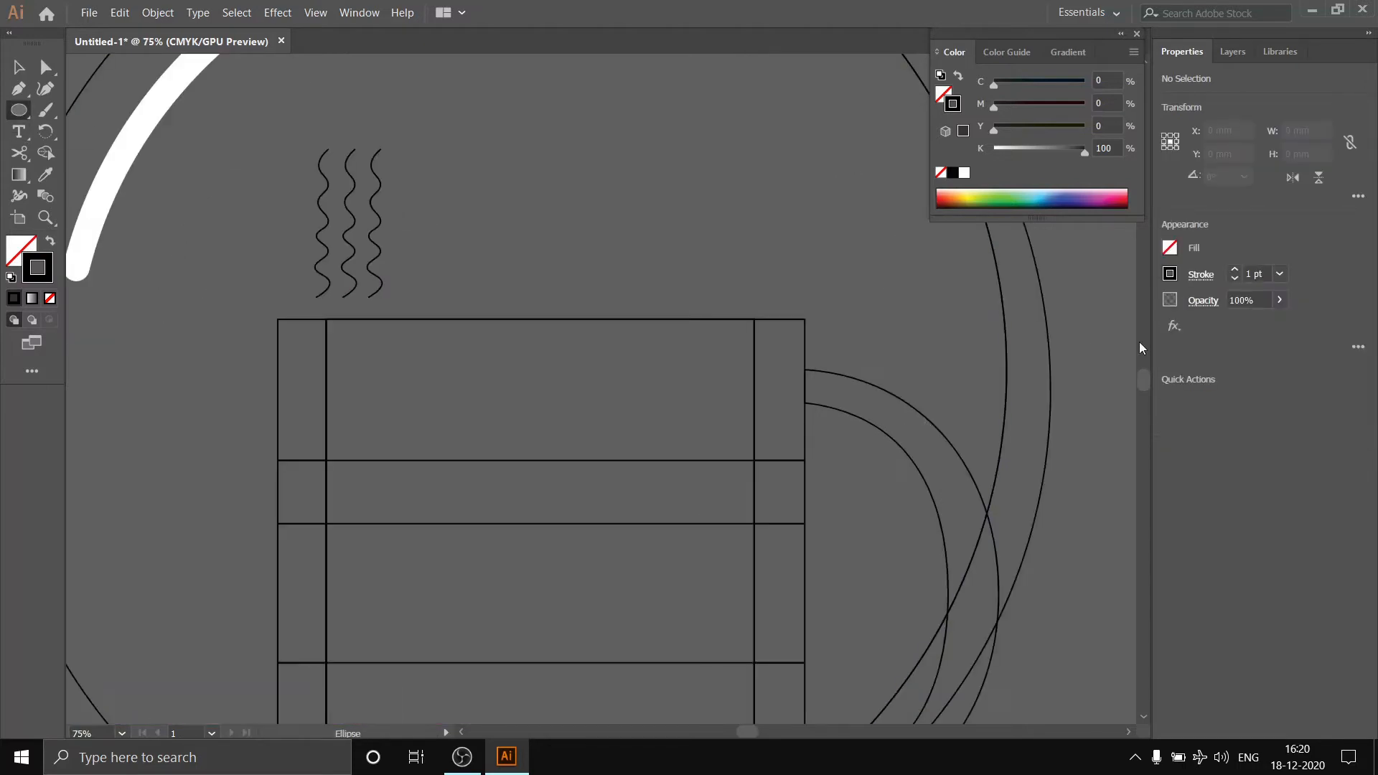
scroll(1144, 376, "up", 3)
left_click_drag(322, 309, 382, 313)
left_click(18, 68)
left_click(345, 265)
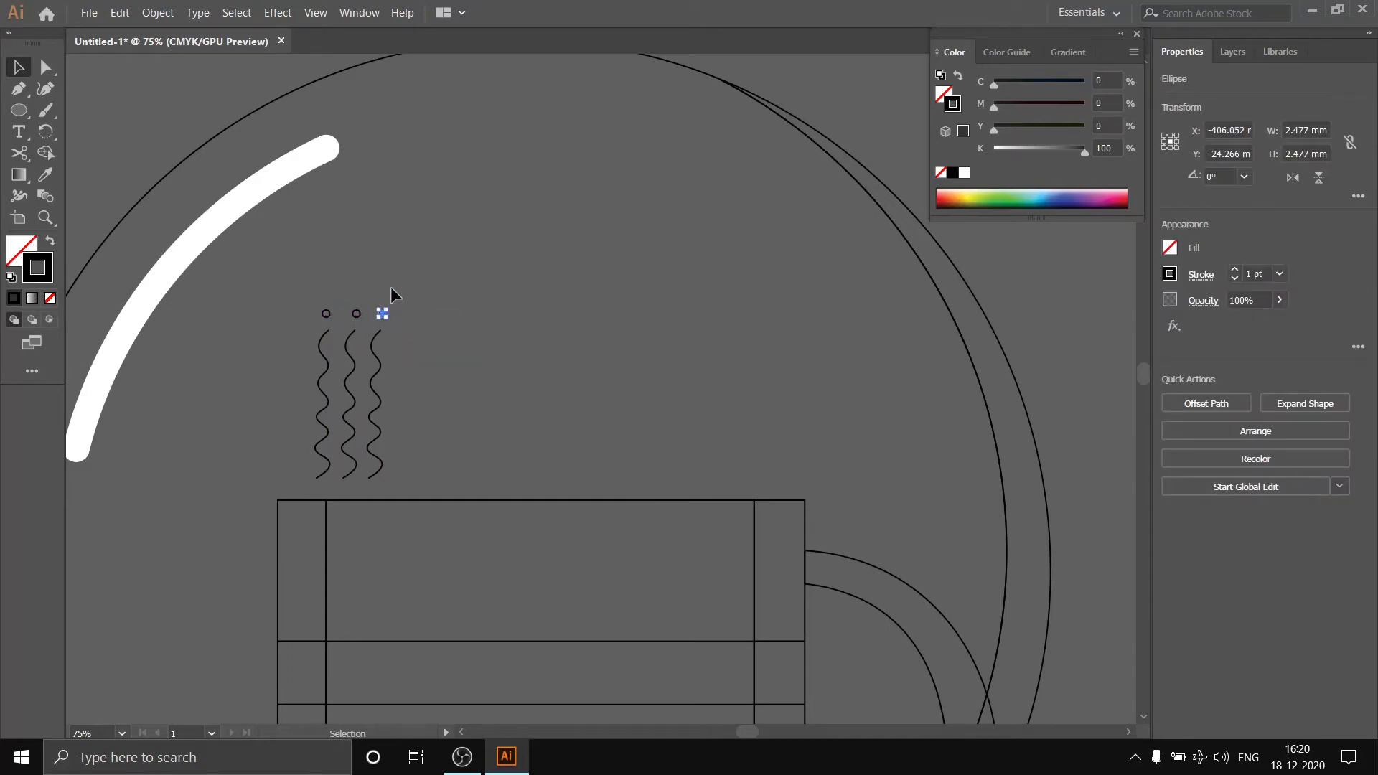
- Reduce the combined height of the wavy lines and small circles to about 55 mm and give them a white stroke
left_click_drag(300, 287, 409, 468)
left_click_drag(350, 310, 416, 470)
left_click(365, 287)
left_click(964, 173)
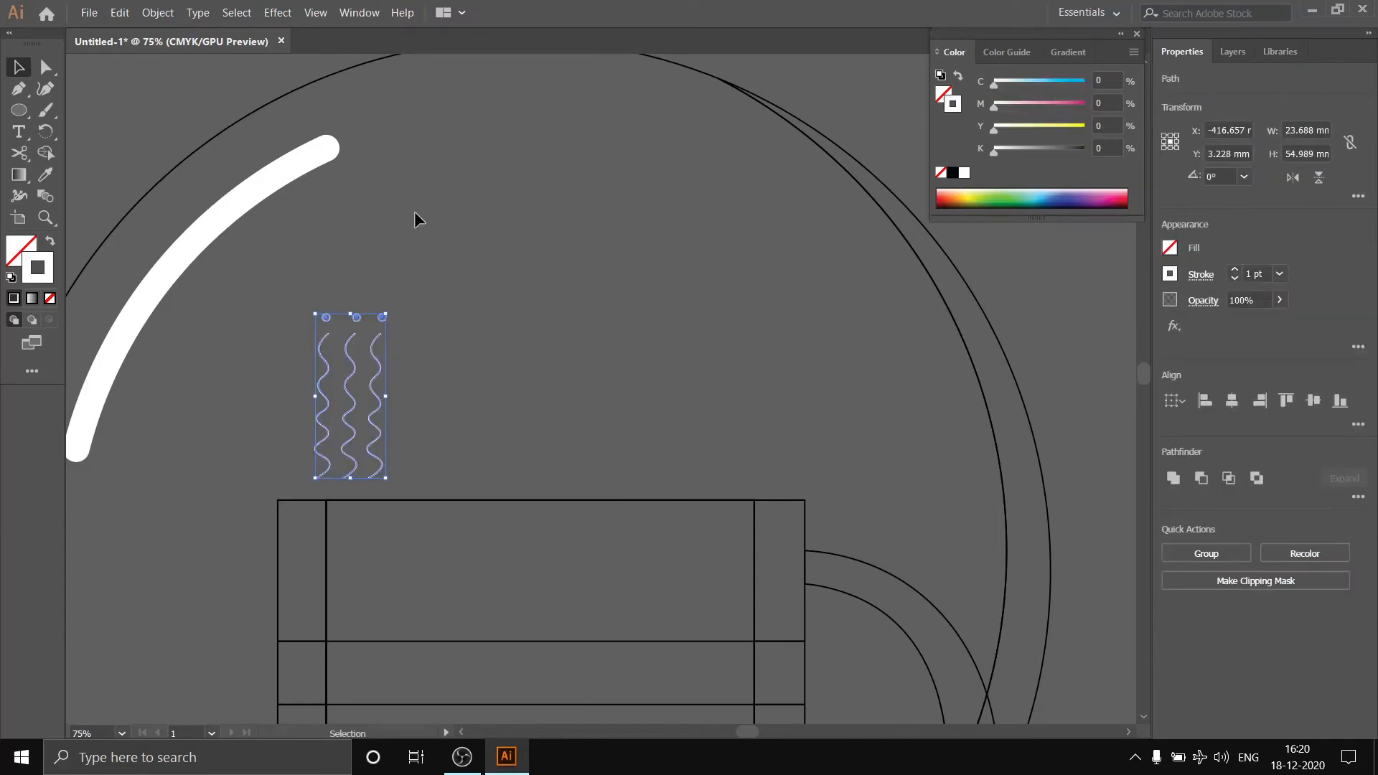
left_click(414, 214)
- Fill the three small circles above the steam lines with white
left_click_drag(396, 301, 322, 318)
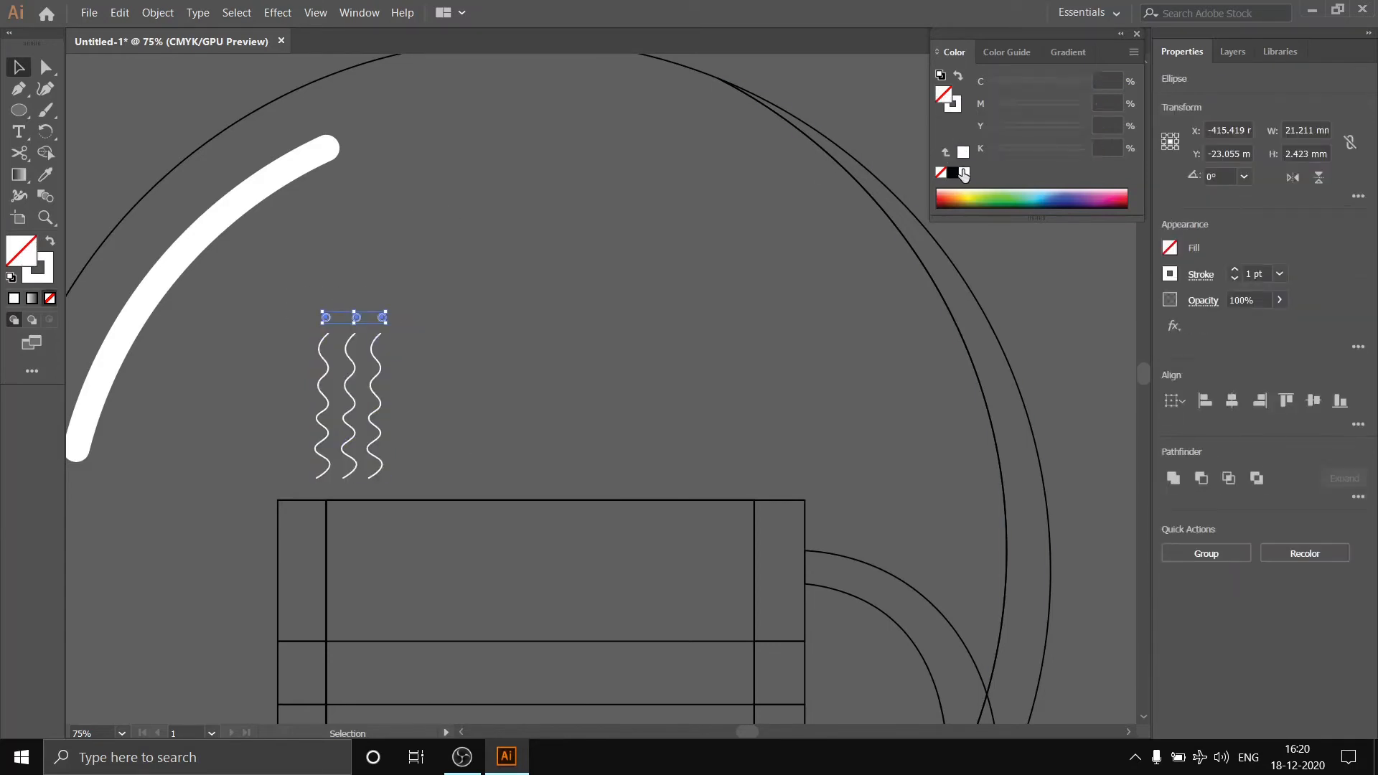
left_click(965, 173)
left_click(461, 204)
- Set the three wavy steam lines' stroke weight to 3 pt
left_click_drag(291, 356, 406, 409)
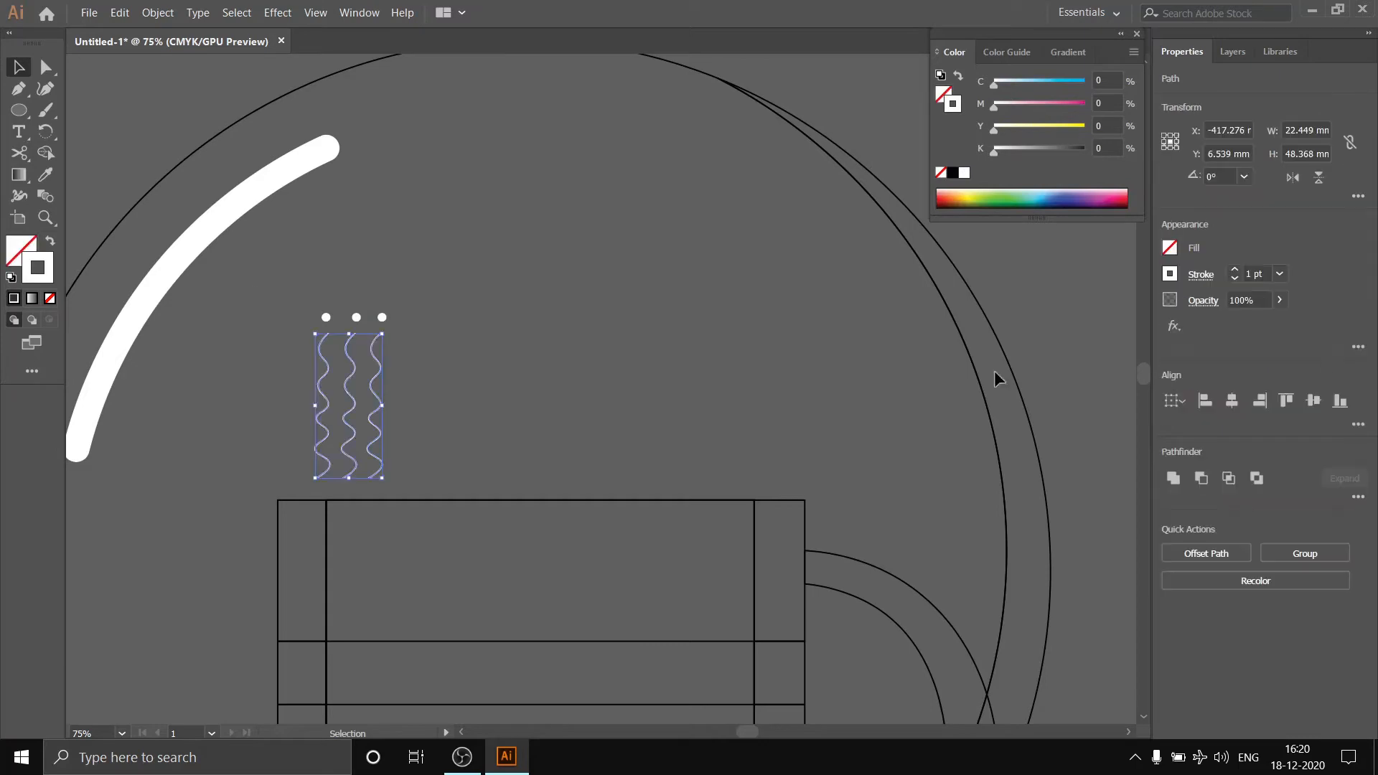
type("3")
key("Return")
left_click(733, 227)
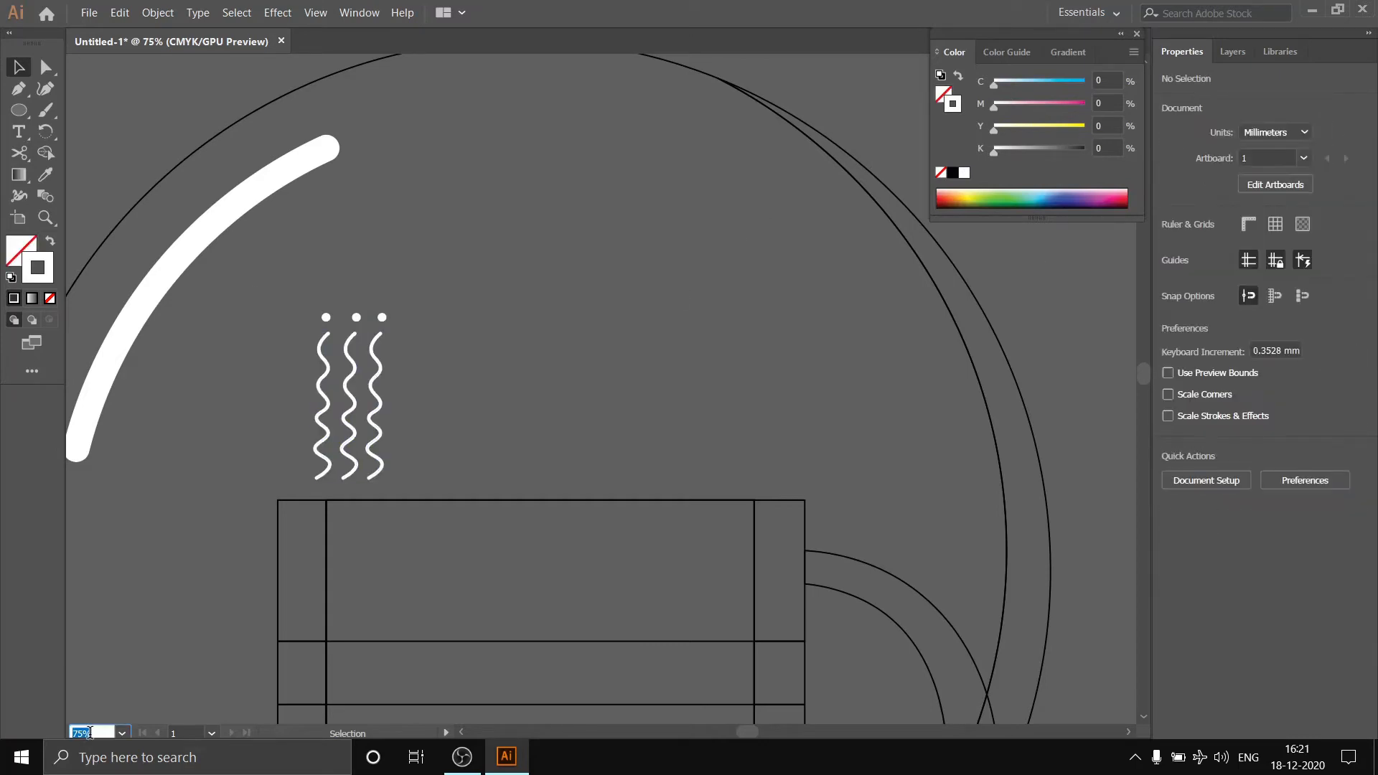
type("35")
key("Return")
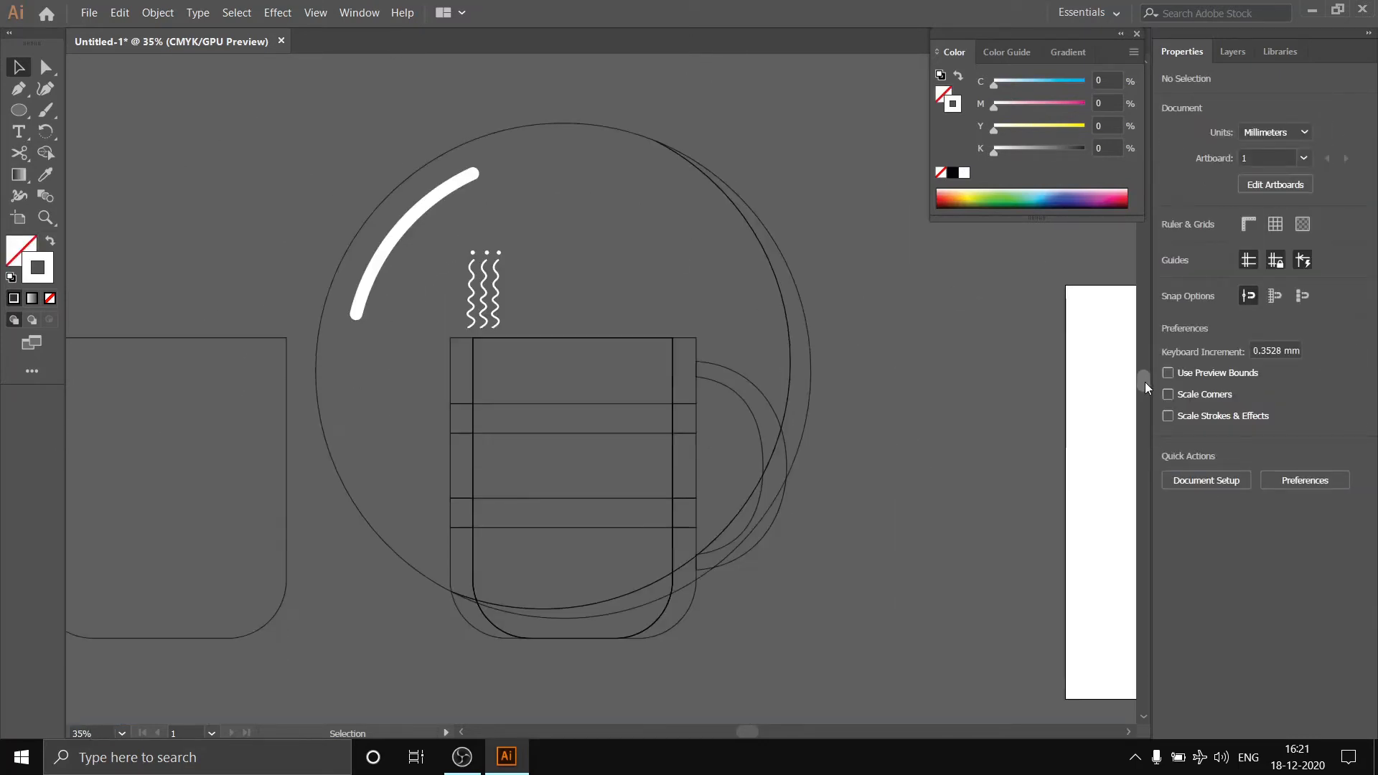
- Draw a wide, flat unfilled ellipse across the mug's base and give it a 1 pt black stroke
left_click(19, 110)
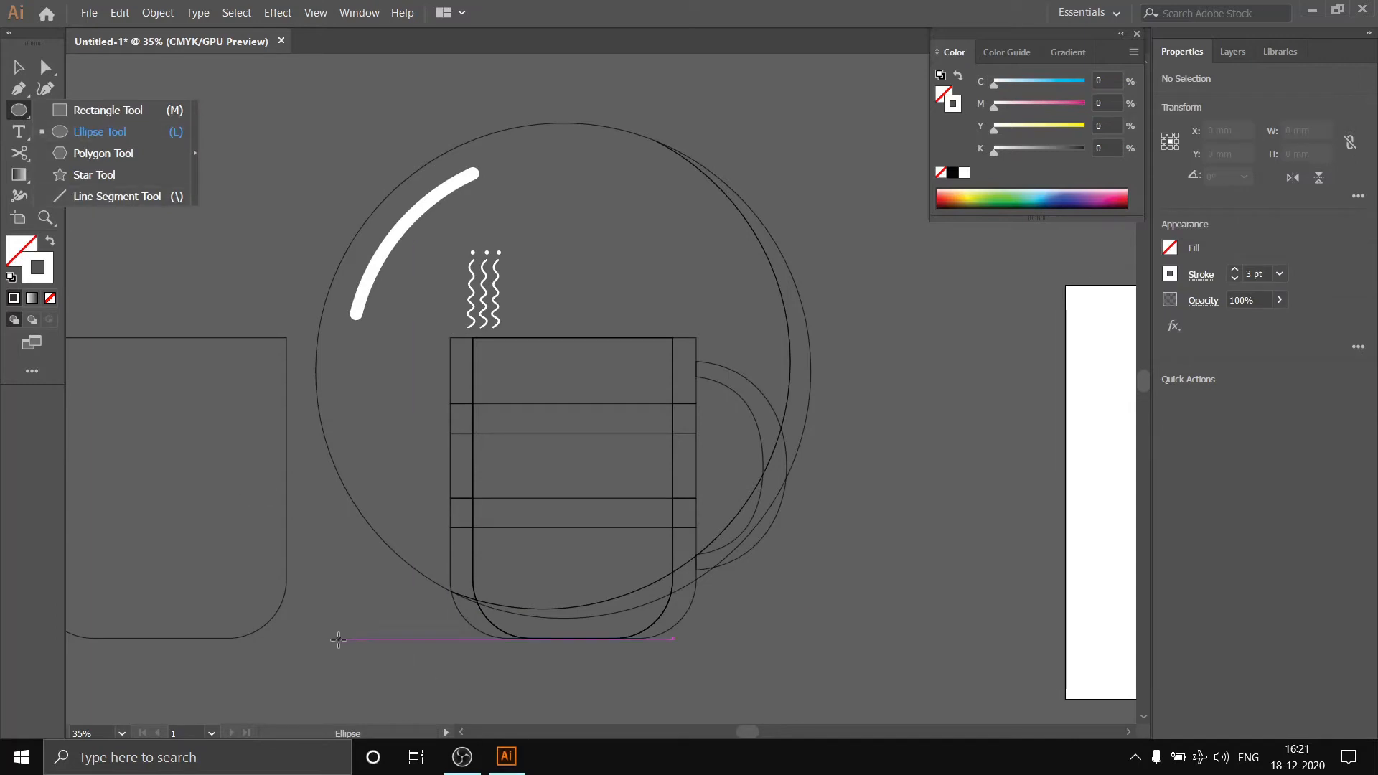
mouse_move(338, 638)
left_mouse_down()
mouse_move(837, 650)
mouse_move(846, 663)
mouse_move(792, 639)
left_mouse_up()
left_click(953, 173)
key("v")
double_click(1252, 273)
type("1")
key("Return")
left_click(994, 540)
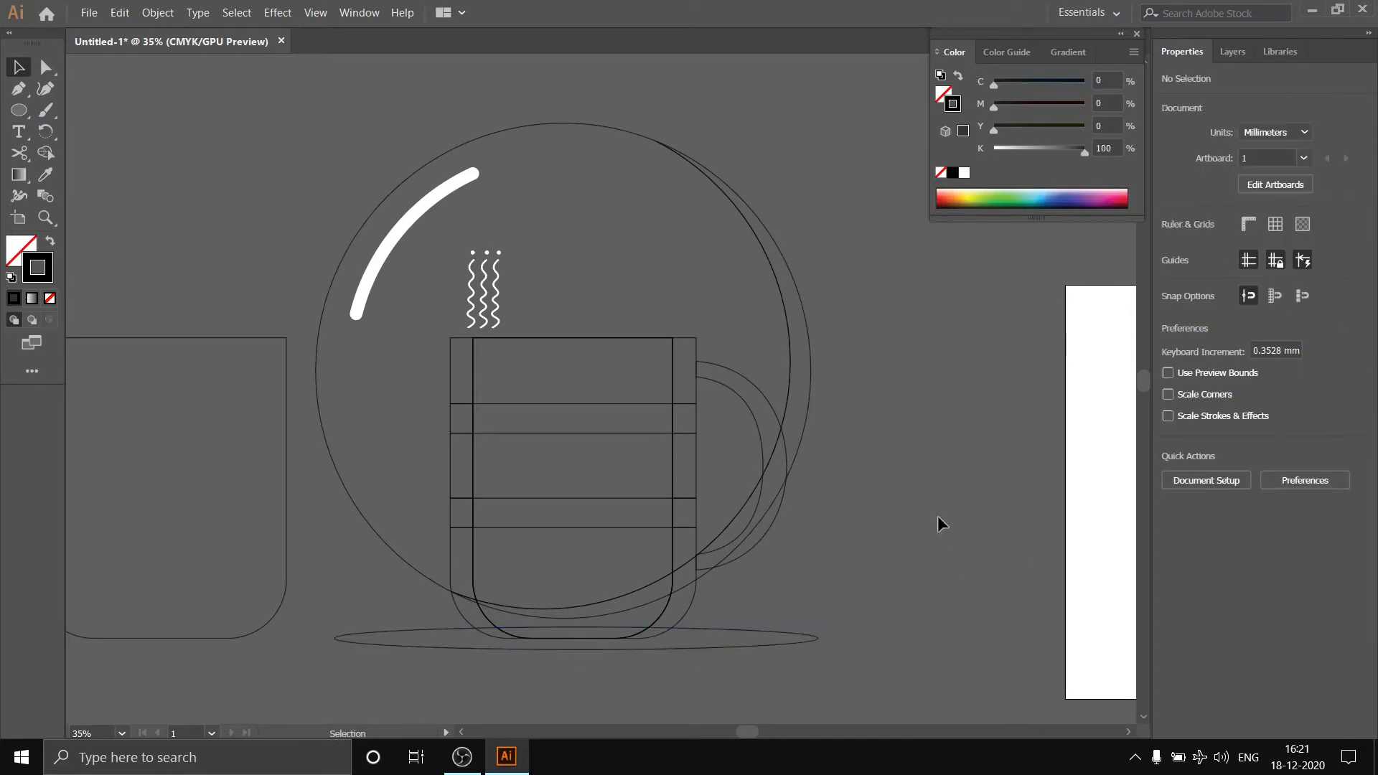
- Send the flat ellipse under the mug to the back and unlock all locked paths in Layer 1
left_click(1232, 52)
left_click(793, 632)
right_click(821, 627)
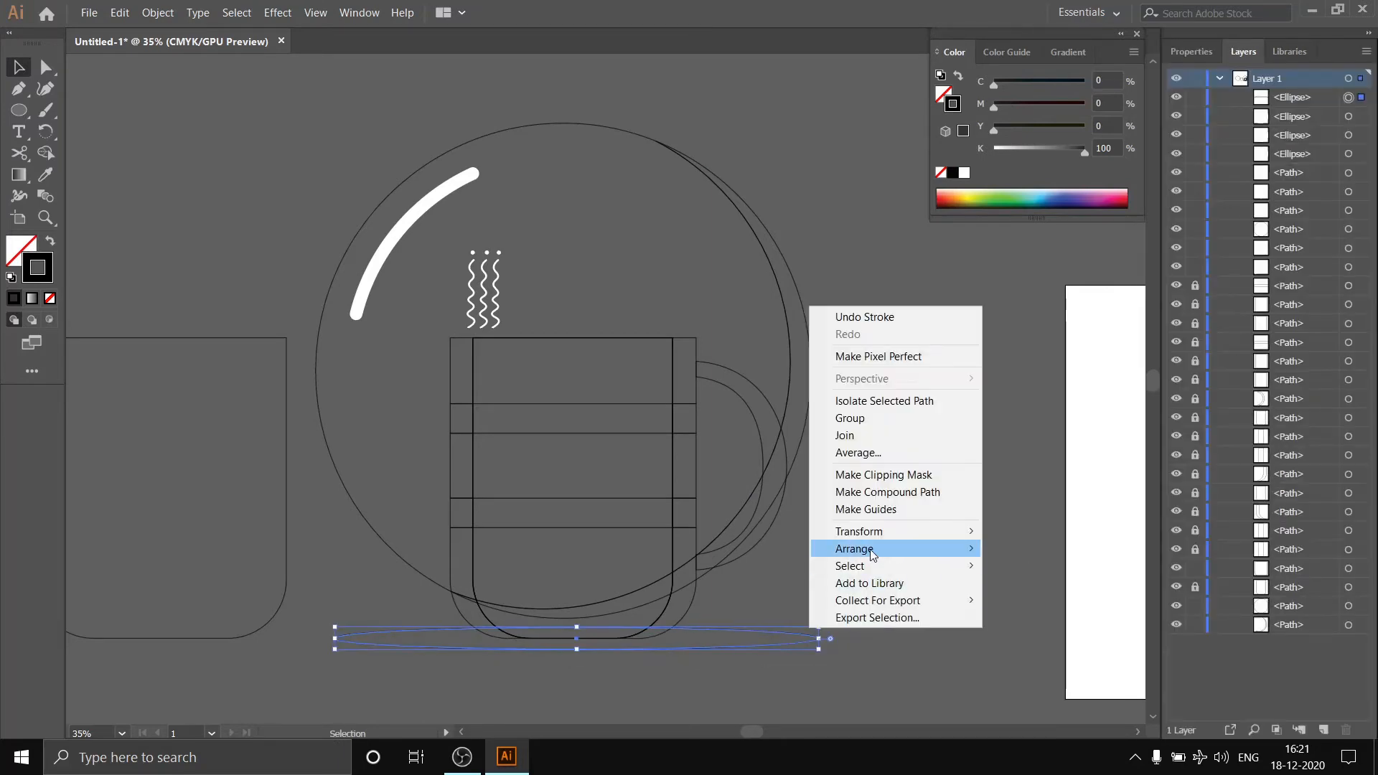
mouse_move(847, 548)
left_click(1019, 603)
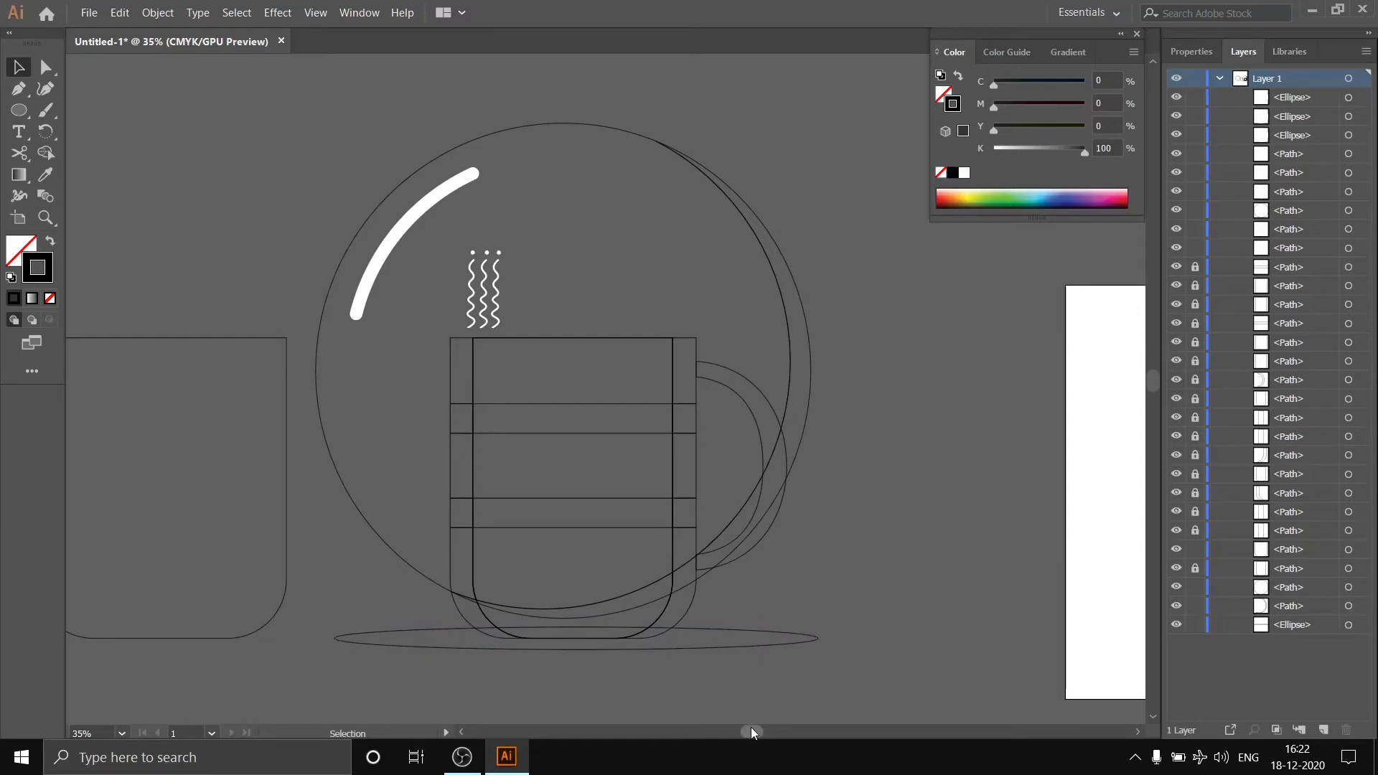
mouse_move(751, 731)
left_mouse_down()
mouse_move(730, 733)
mouse_move(752, 734)
left_mouse_up()
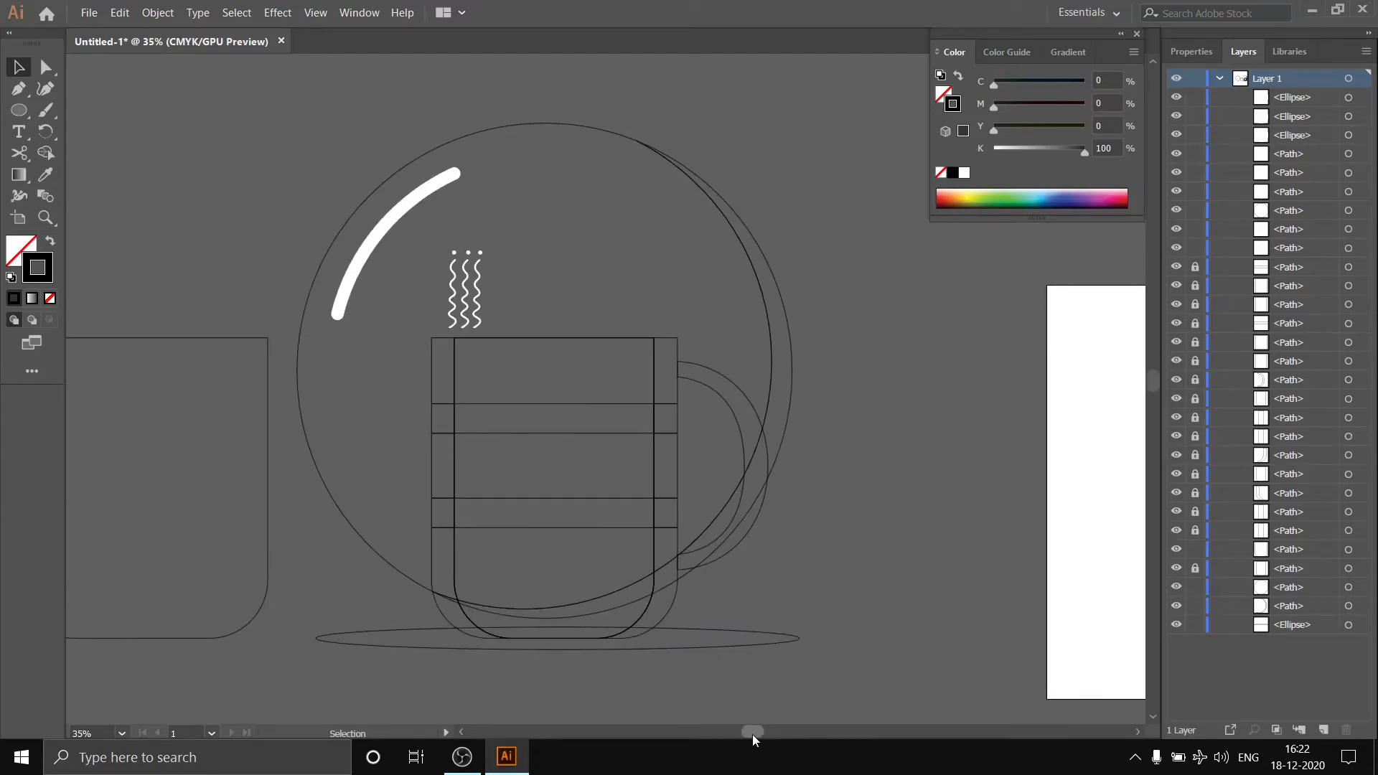
left_click_drag(1195, 266, 1175, 610)
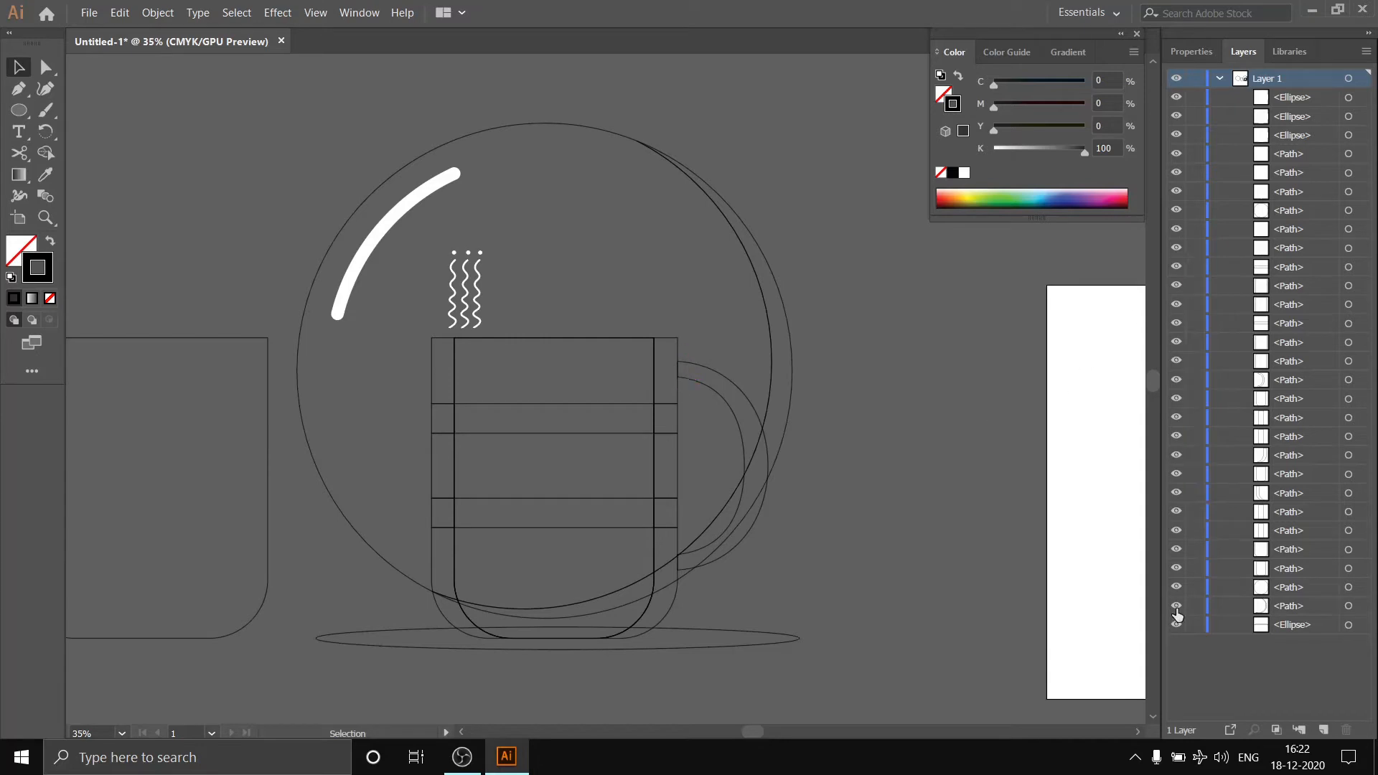
- Fill the mug's central body shape with beige #c4bba1
left_click(656, 336)
left_click(940, 94)
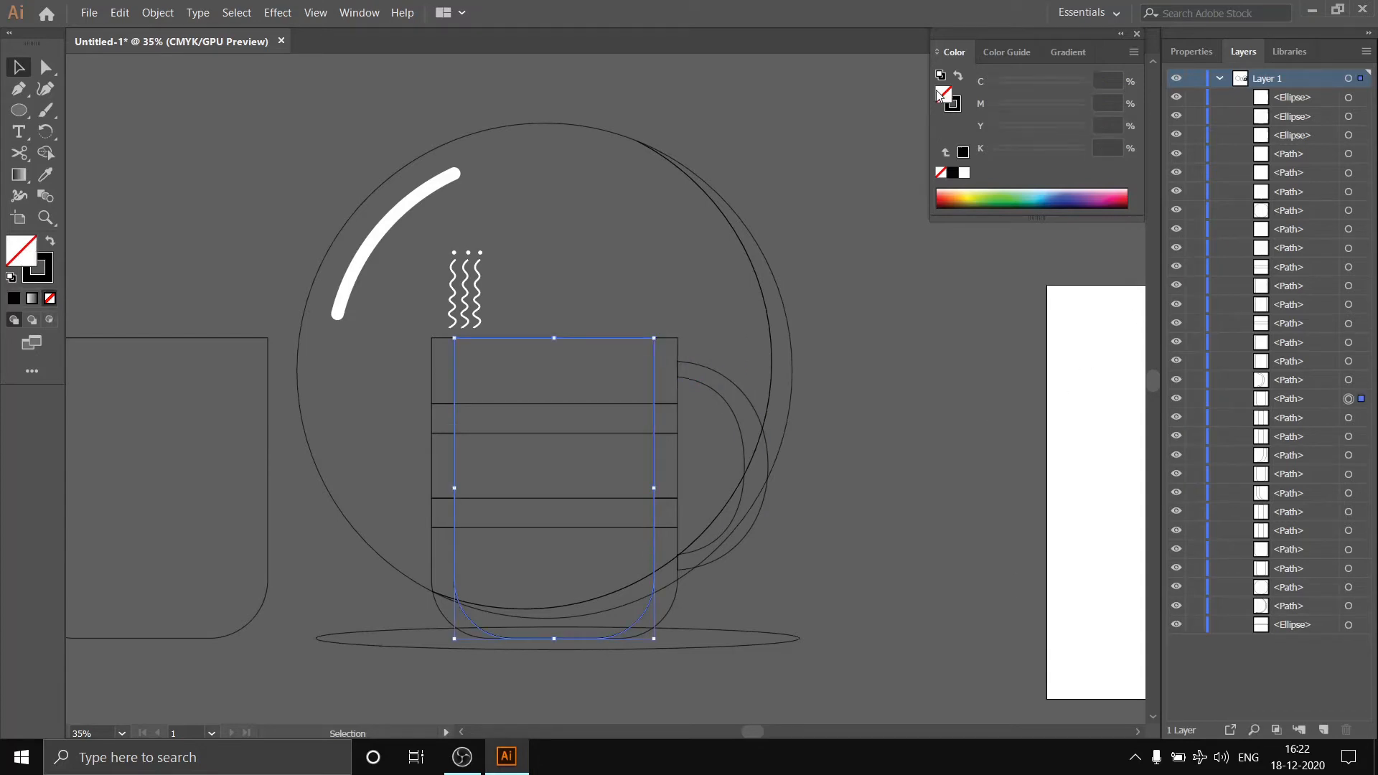
double_click(942, 97)
left_click_drag(914, 543, 914, 531)
left_click_drag(727, 426, 695, 380)
left_click(1069, 336)
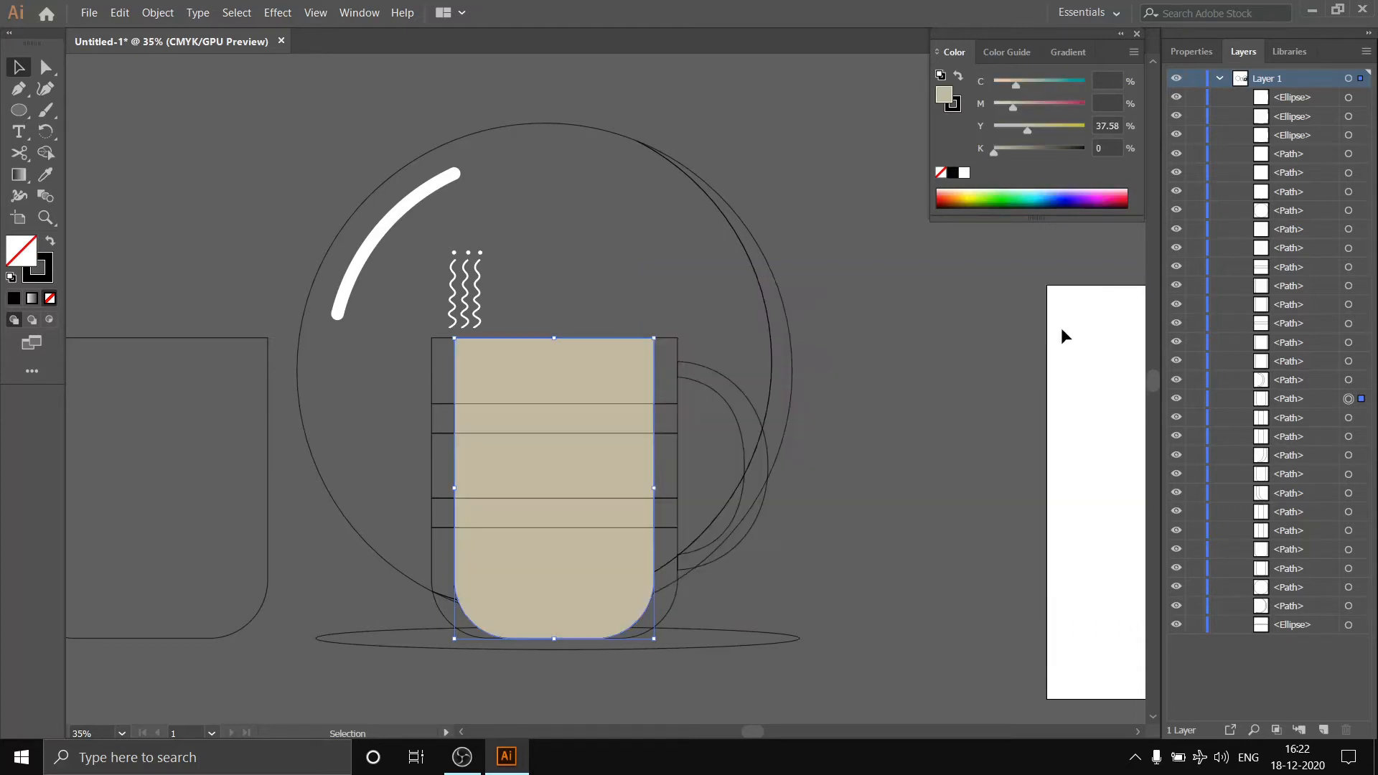
- Fill the upper strip on the mug's right side with grey-beige #9a9181
left_click(666, 371)
left_click(963, 130)
double_click(944, 97)
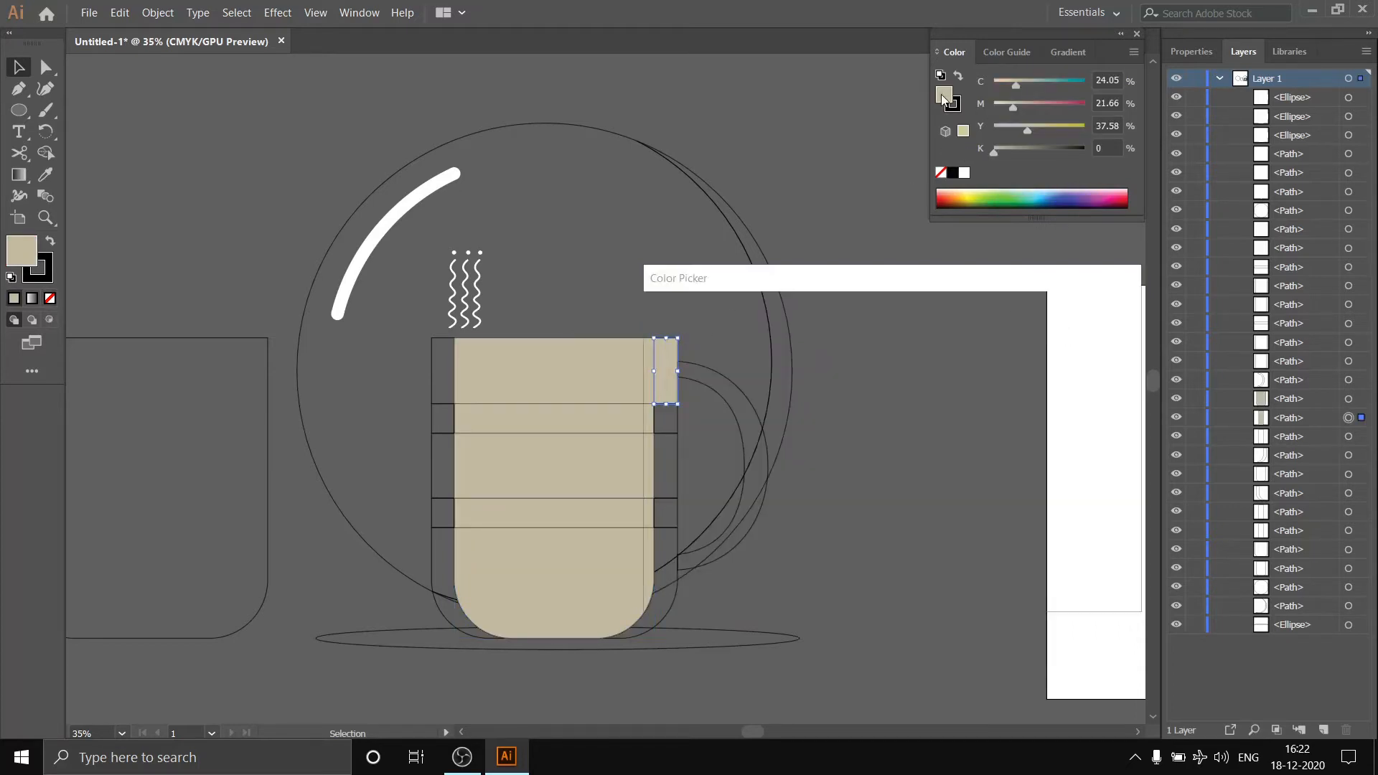
left_click_drag(694, 412, 696, 418)
left_click(1082, 337)
double_click(944, 98)
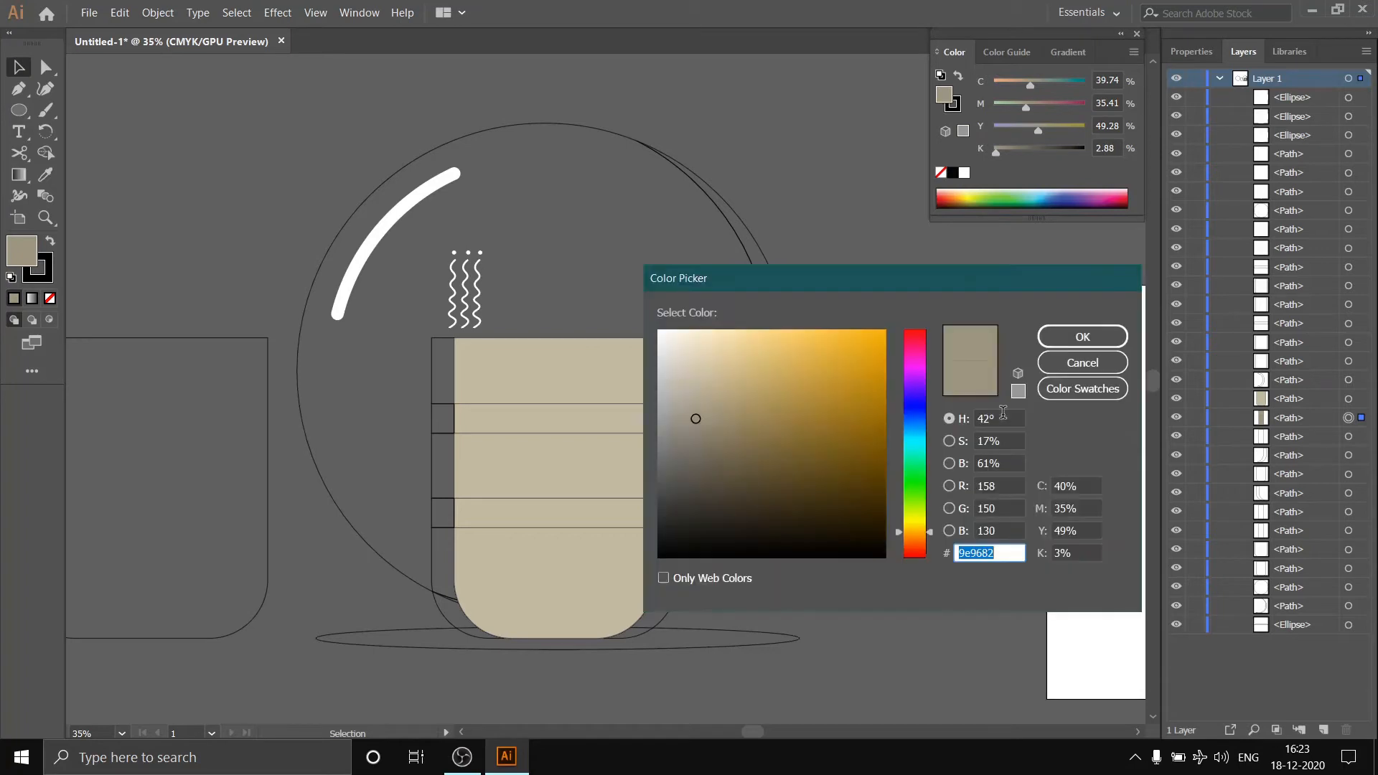
left_click(914, 535)
left_click(1091, 341)
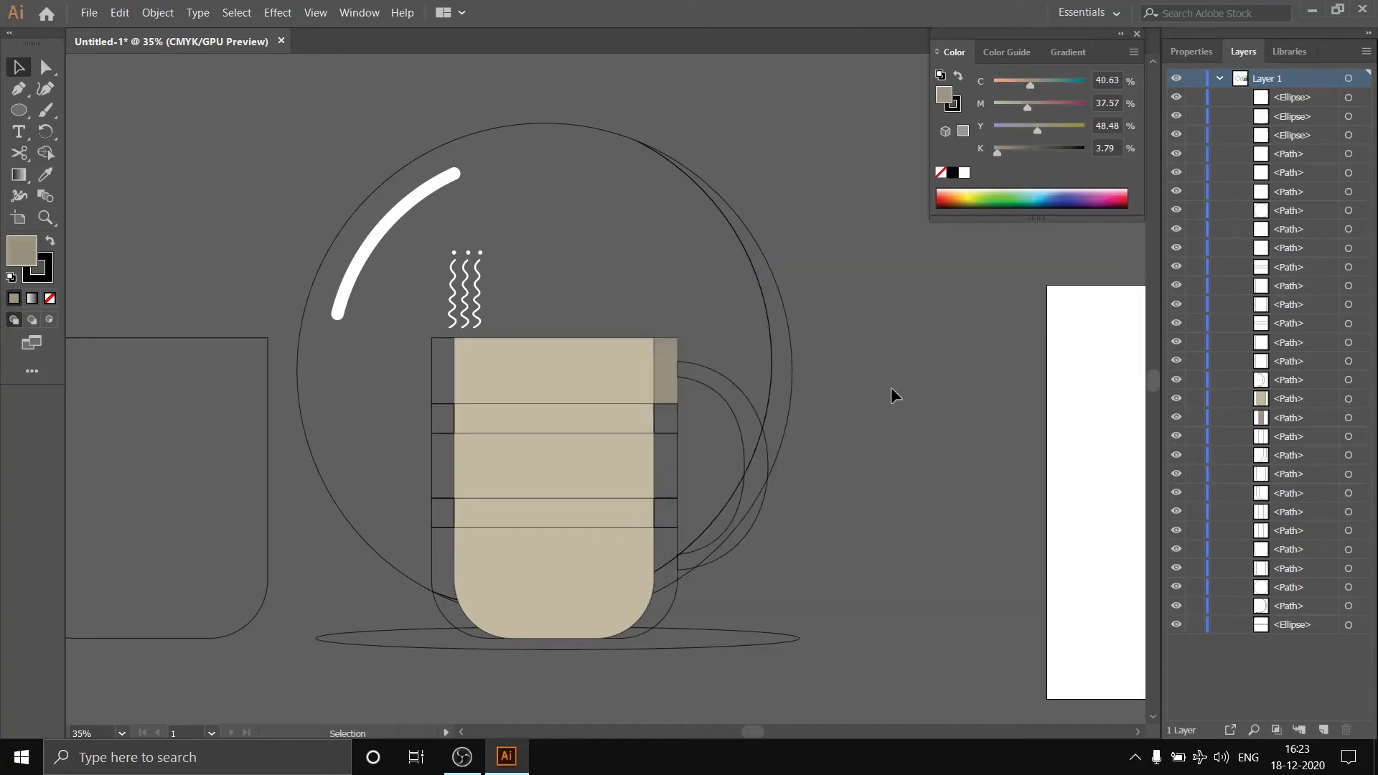
- Apply the same grey-beige fill to the middle and bottom pieces of the mug's right side
left_click(676, 460)
left_click(962, 158)
left_click(666, 574)
left_click(961, 159)
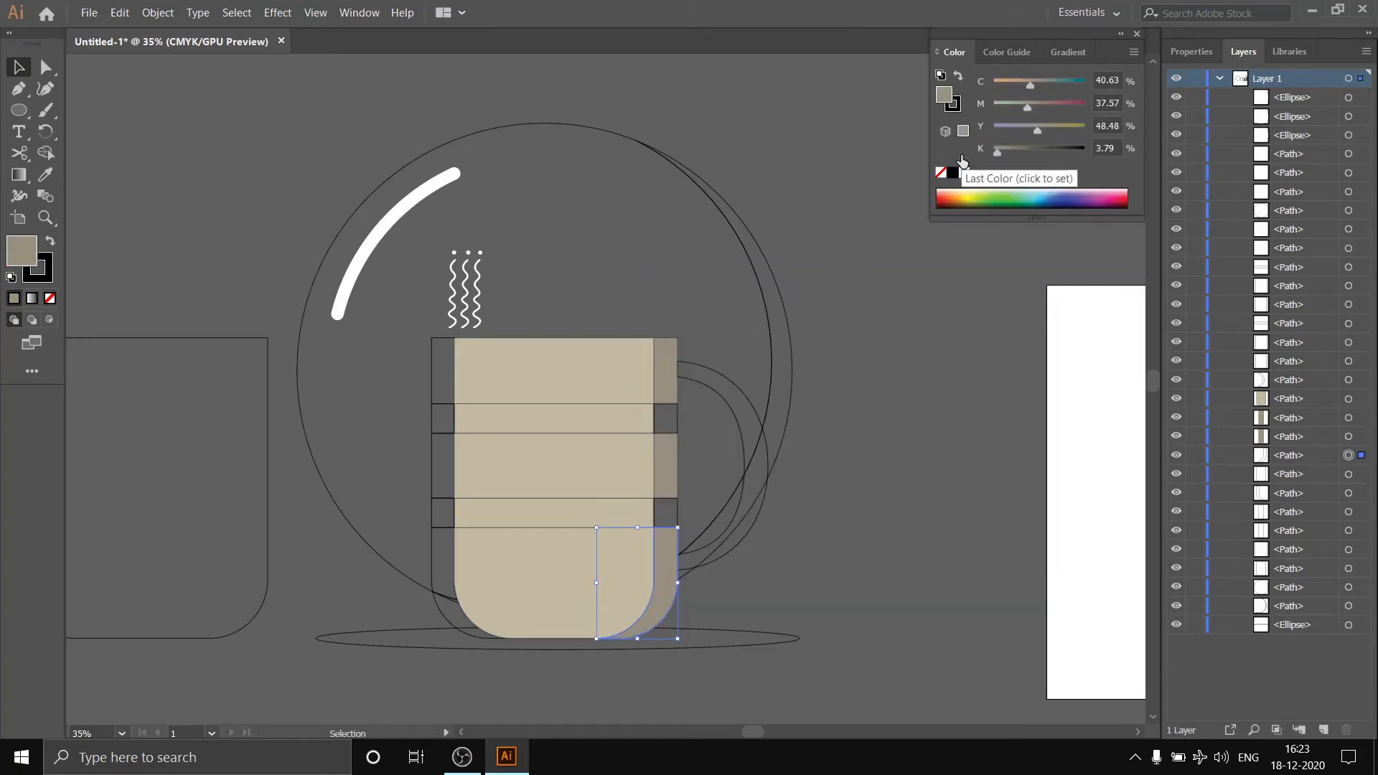
left_click(861, 301)
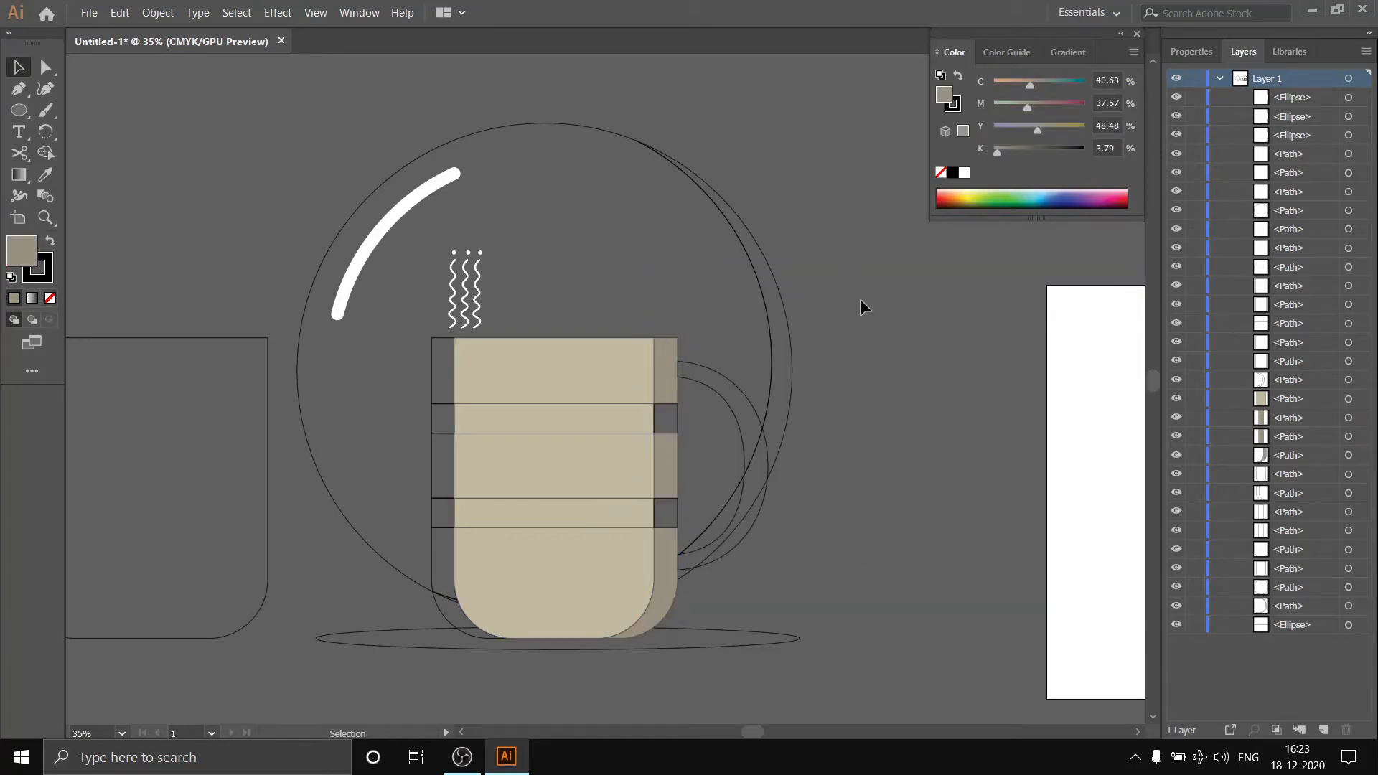
- Fill the upper strip on the mug's left side with light cream (C 13.93, M 11.27, Y 28.33, K 0)
double_click(431, 360)
key("i")
left_click(541, 357)
left_click(10, 66)
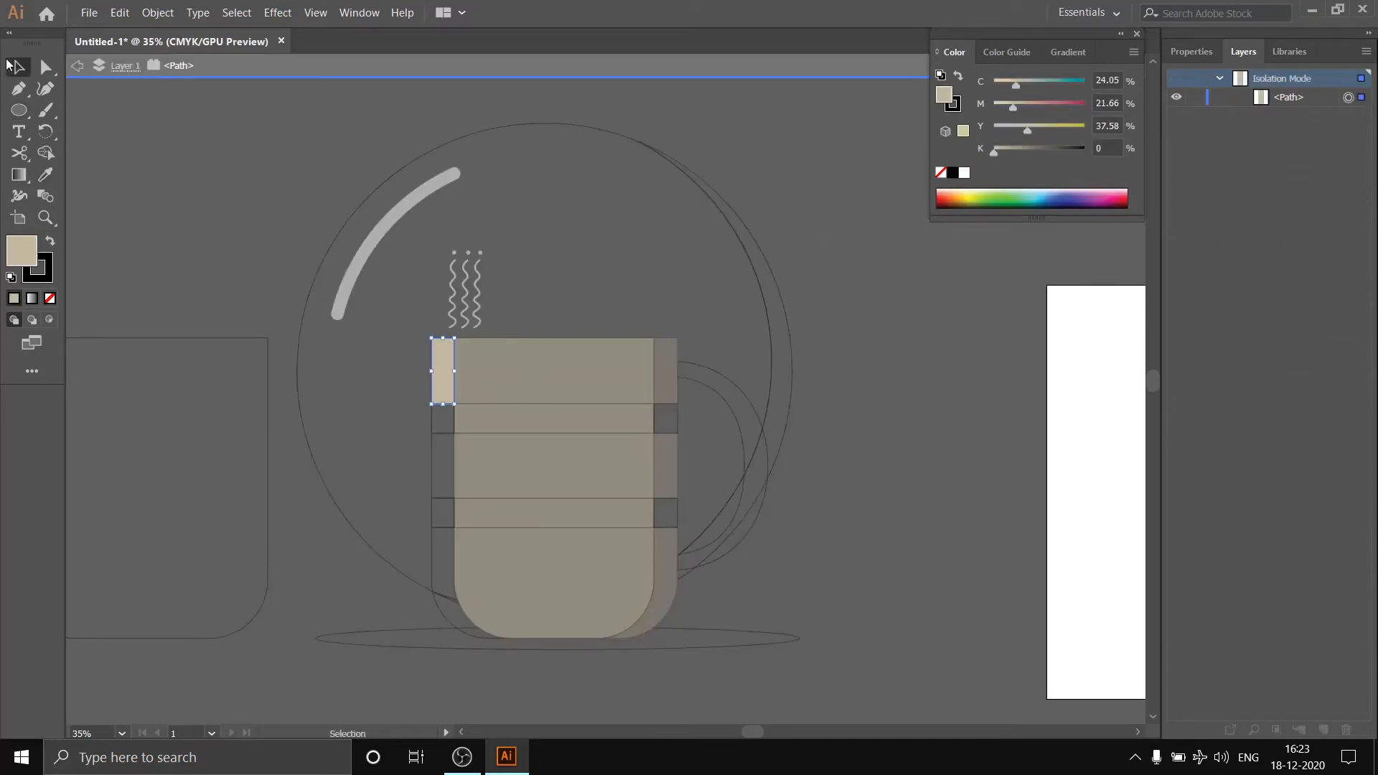
key("Escape")
double_click(943, 94)
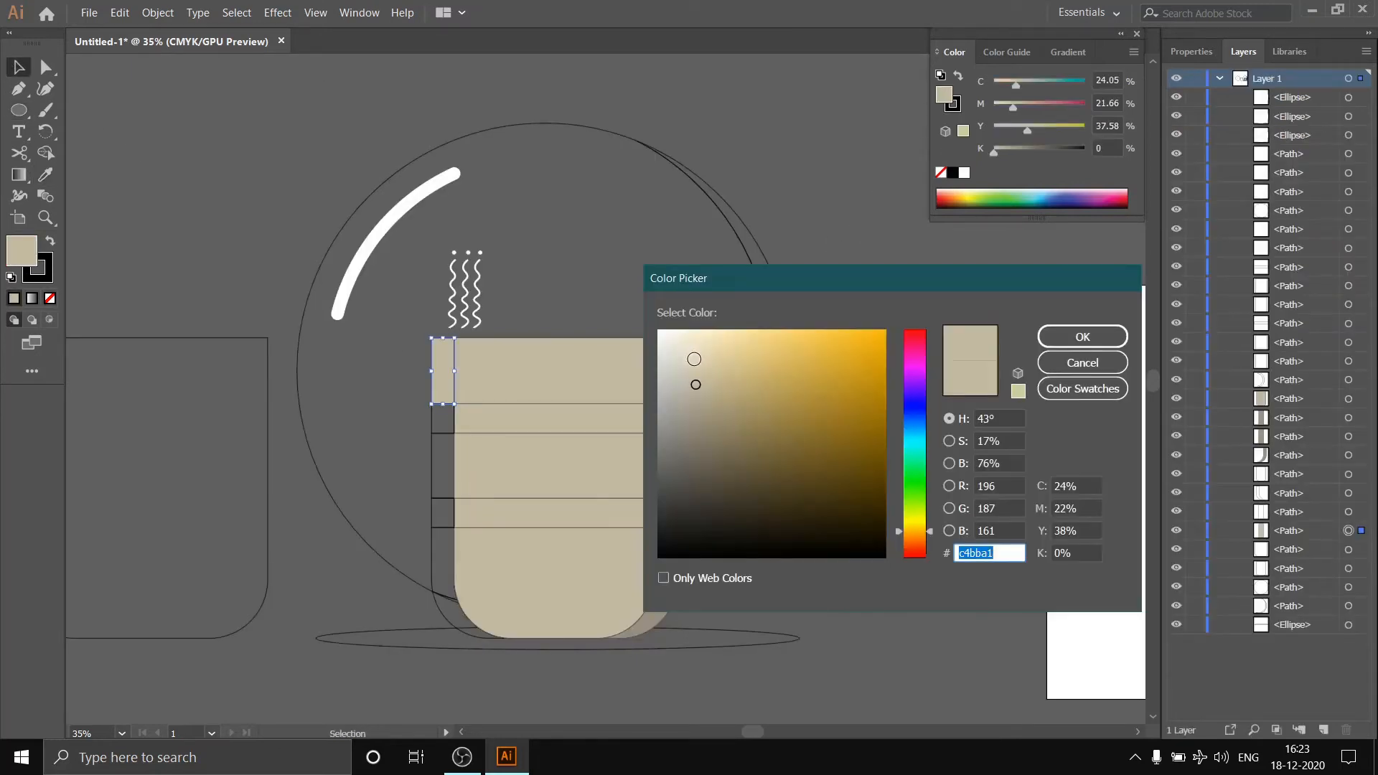
left_click(694, 359)
left_click(918, 527)
left_click(1084, 336)
left_click(857, 373)
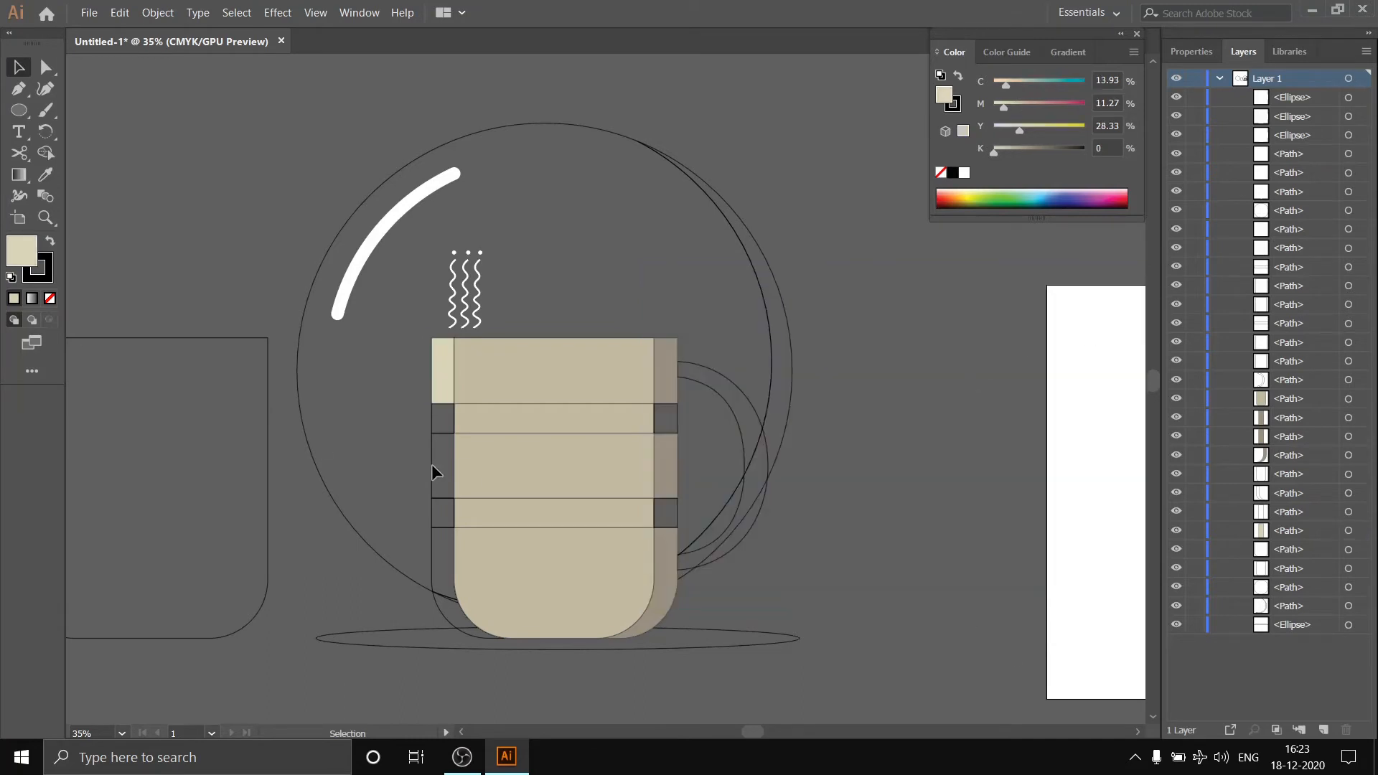
- Match the middle and bottom pieces of the mug's left side to the upper strip's cream fill
left_click(433, 466)
key("i")
left_click(443, 374)
left_click(19, 66)
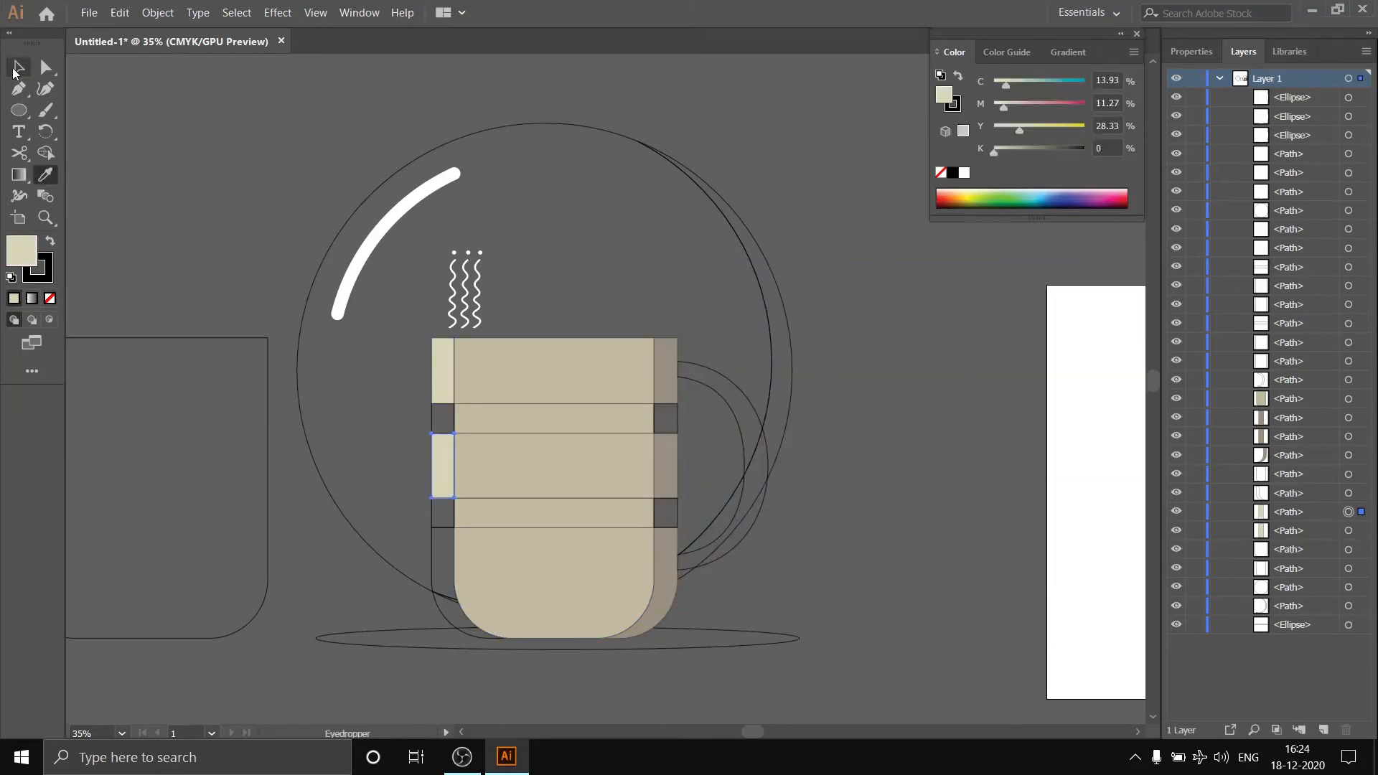
left_click(429, 567)
key("i")
left_click(449, 478)
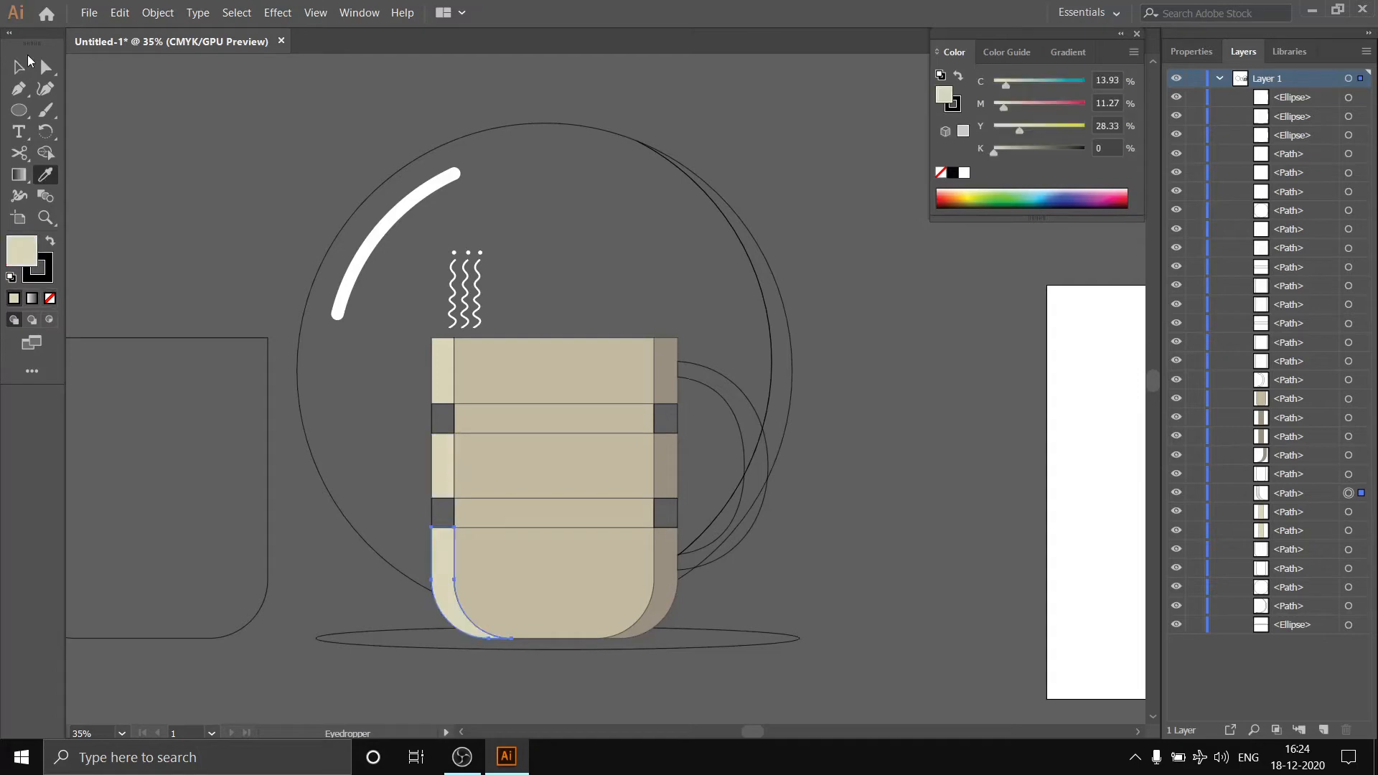
left_click(19, 67)
- Darken the middle right side strip's fill to C 48.3, M 44.12, Y 52.84, K 10.97
left_click(666, 465)
double_click(943, 93)
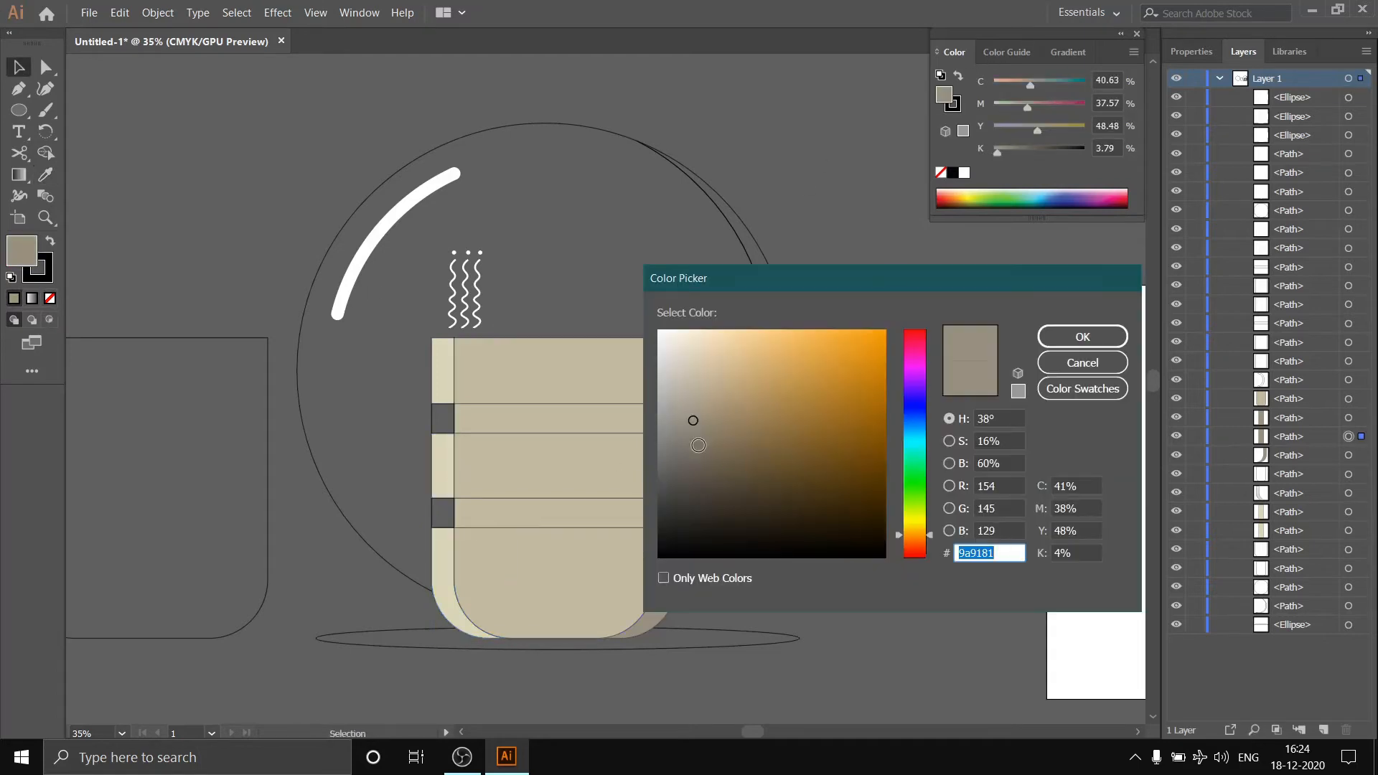
left_click(693, 439)
left_click(1092, 339)
- Match the upper and bottom right side pieces to the middle strip's darker grey-brown fill
left_click(674, 382)
key("i")
left_click(664, 463)
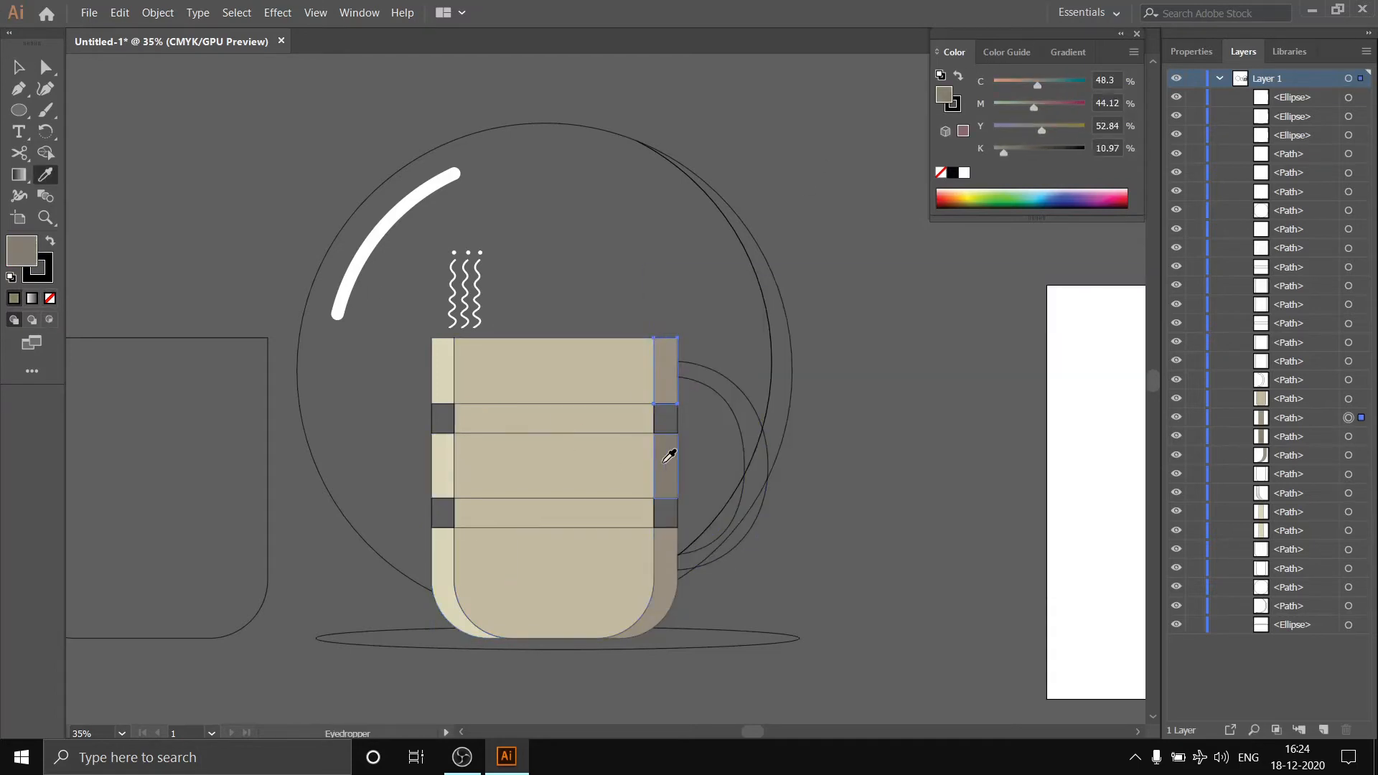
key("v")
left_click(658, 608)
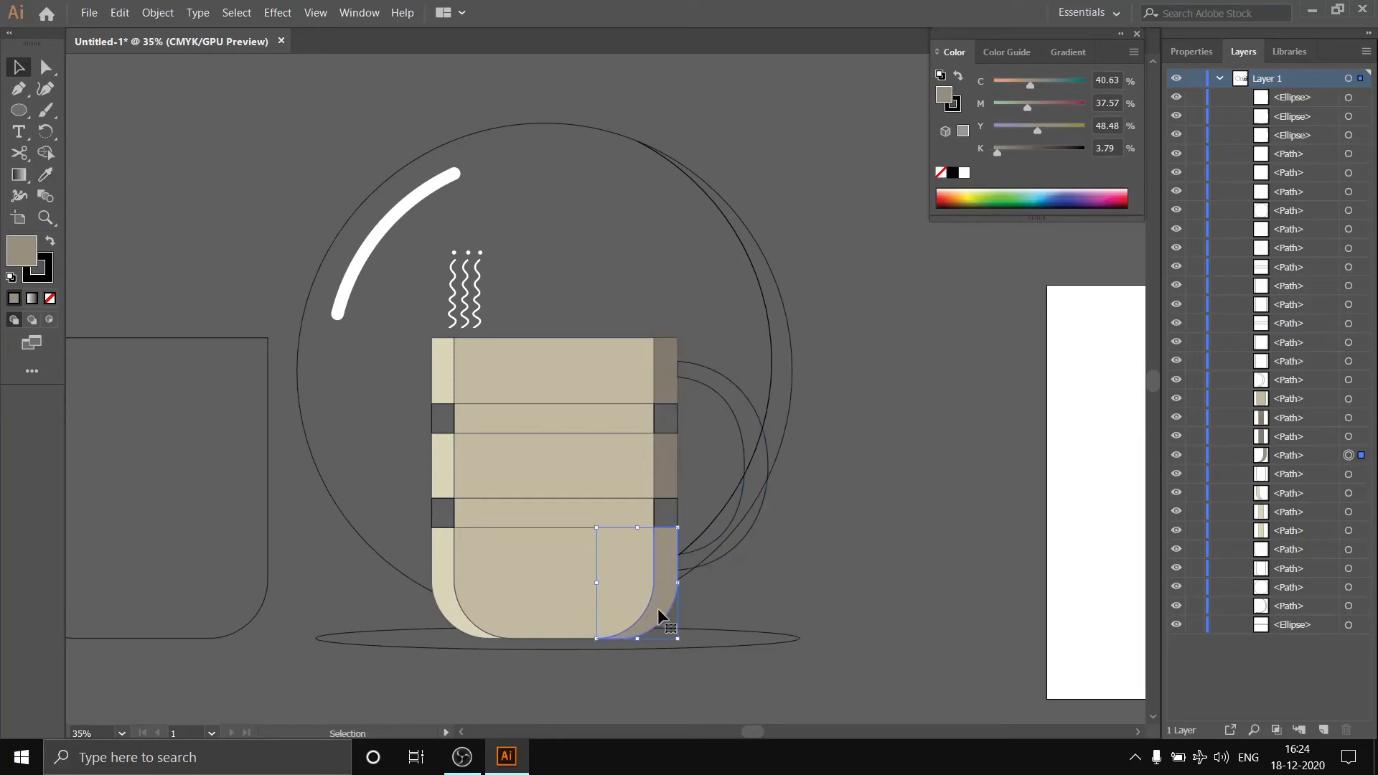
key("i")
left_click(668, 456)
left_click(19, 67)
- Change the mug's central body fill to a greyer beige (C 36.04, M 32, Y 45.42, K 1.16)
left_click(548, 346)
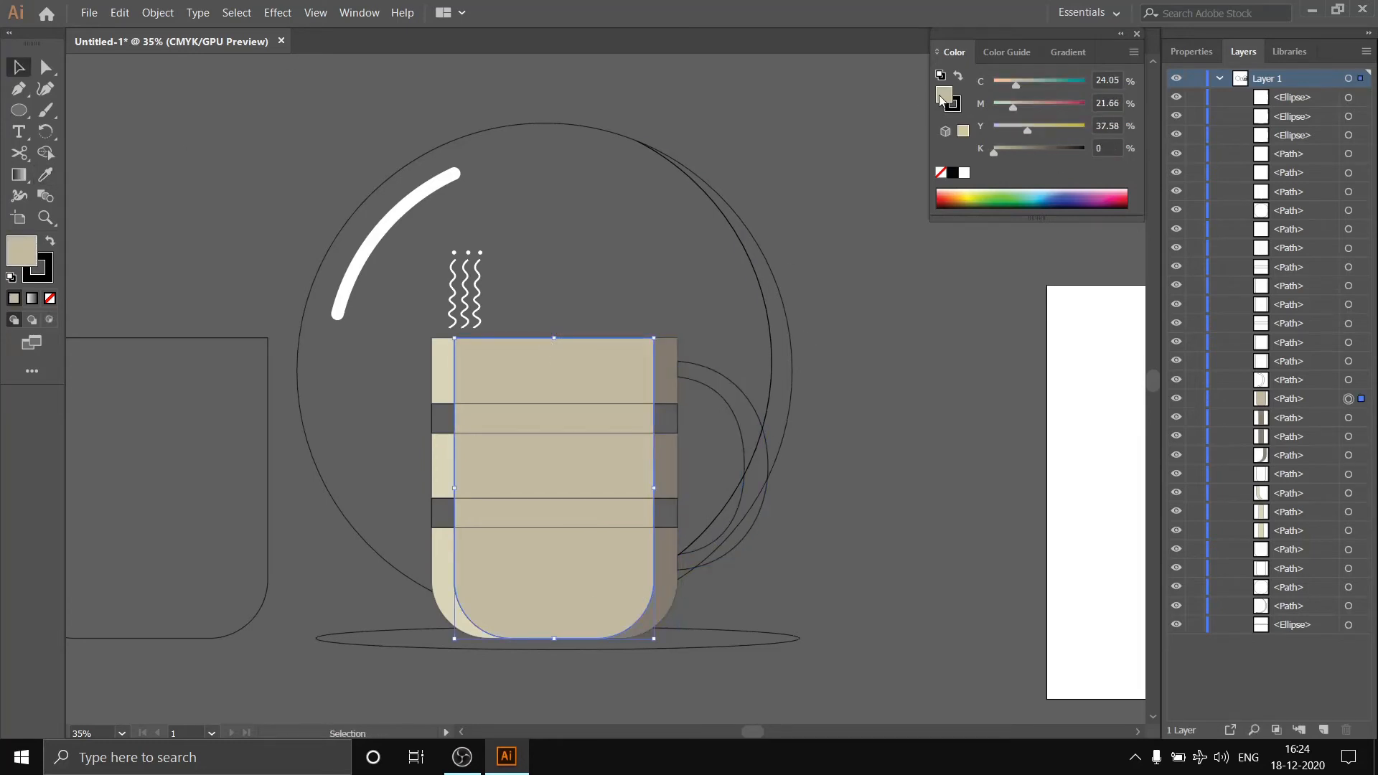
double_click(943, 96)
key("ctrl+v")
left_click(1076, 337)
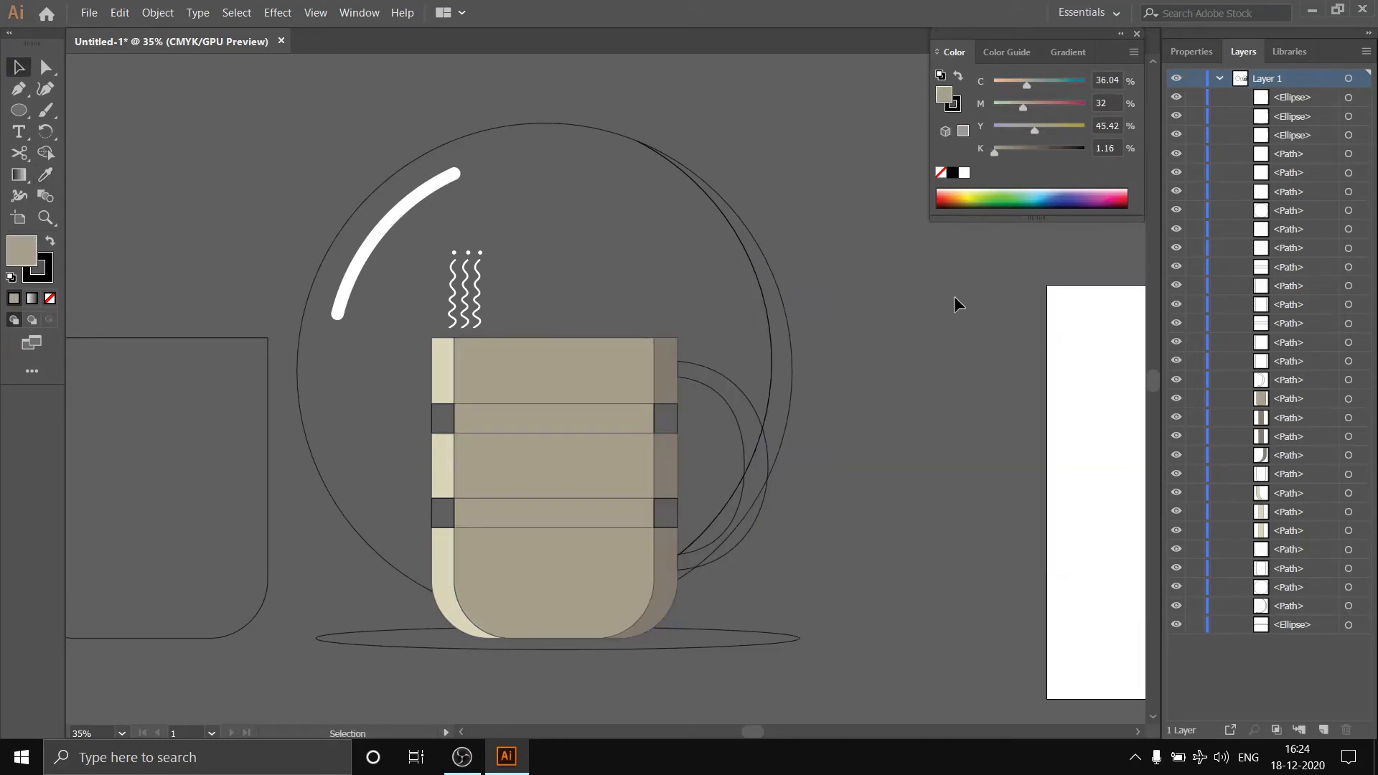
- Set the mug's central body fill to tan #b7aa8d
left_click(556, 342)
double_click(943, 95)
type("bcb7ac")
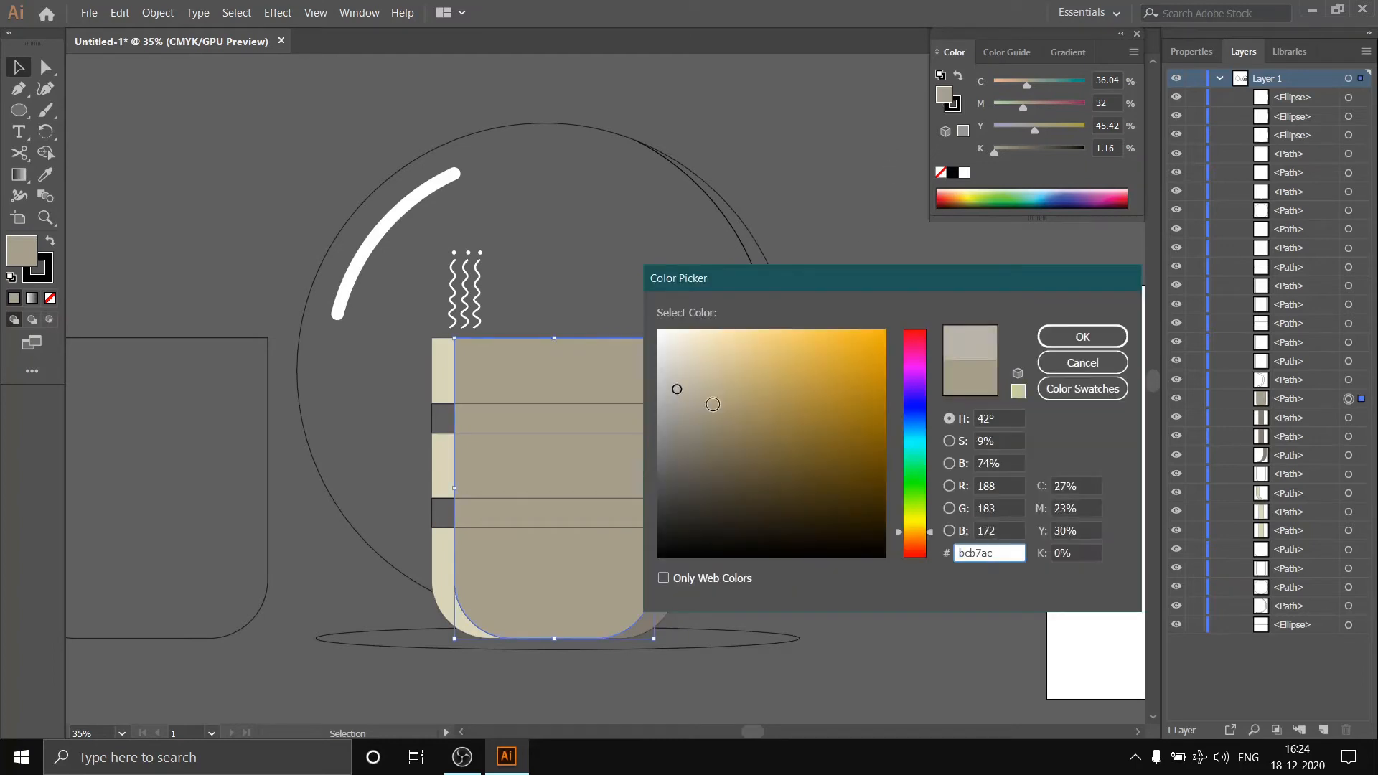
mouse_move(712, 404)
left_mouse_down()
mouse_move(690, 396)
mouse_move(709, 393)
left_mouse_up()
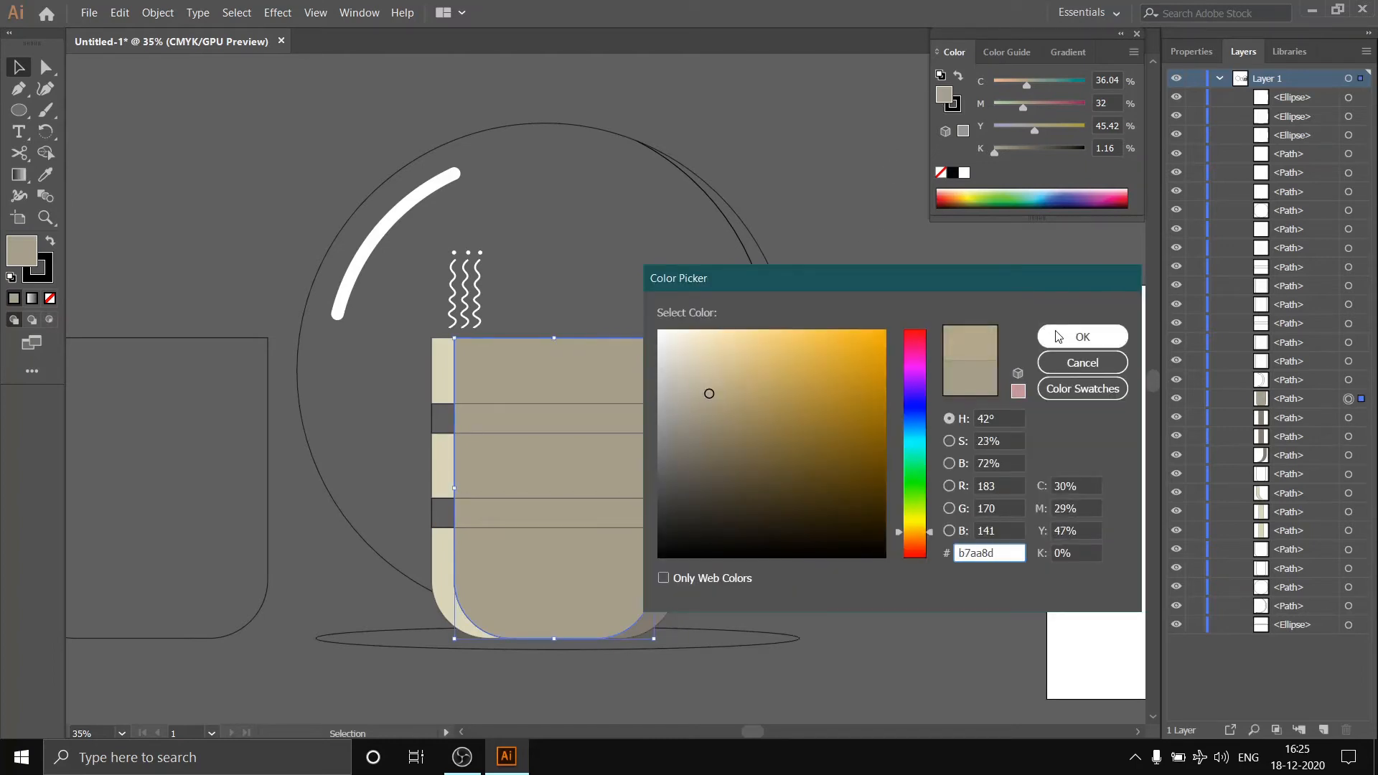
left_click(1058, 336)
left_click(992, 314)
- Fill the central sections of both horizontal bands with brown (C 50.25, M 50.39, Y 70.93, K 26.41)
left_click(541, 409)
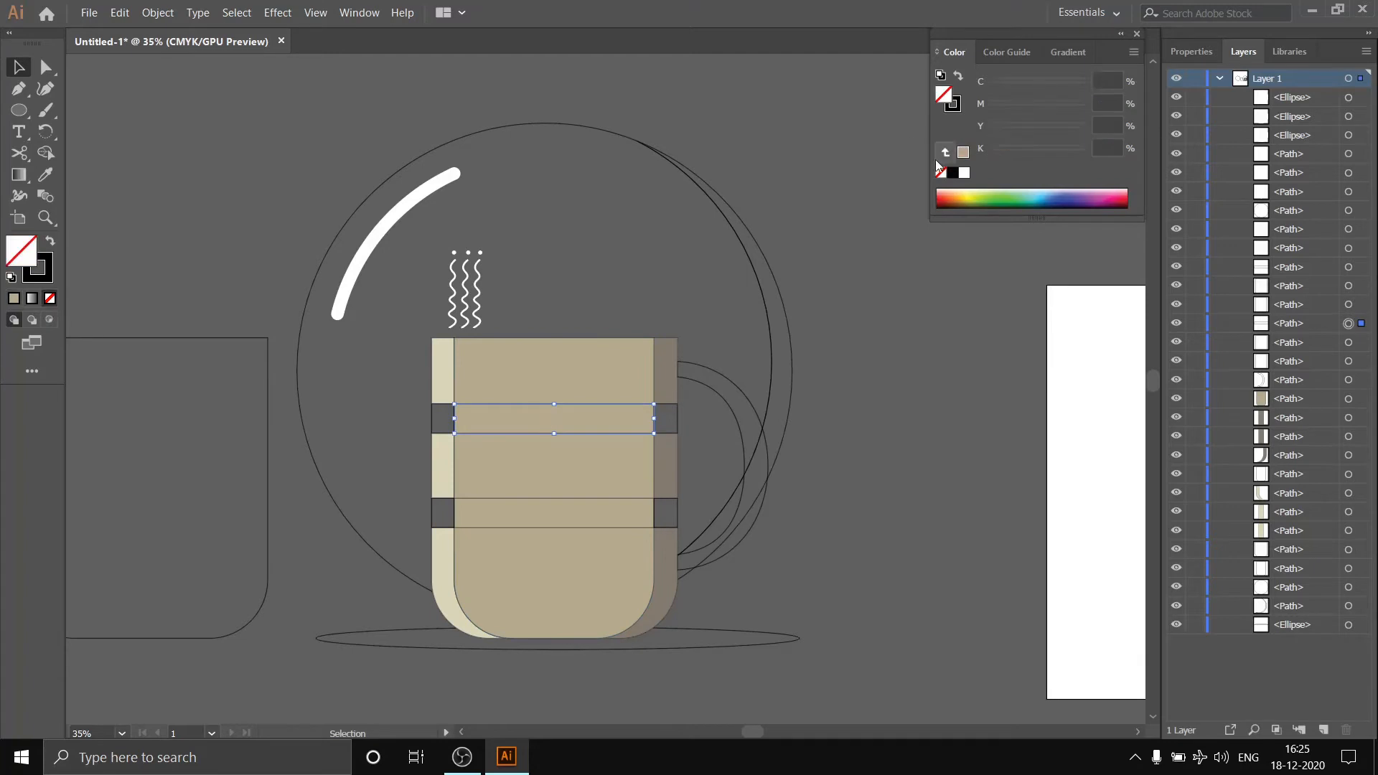
left_click(963, 152)
double_click(944, 95)
mouse_move(706, 394)
left_mouse_down()
mouse_move(777, 460)
mouse_move(733, 455)
left_mouse_up()
key("Return")
left_click(529, 501)
key("i")
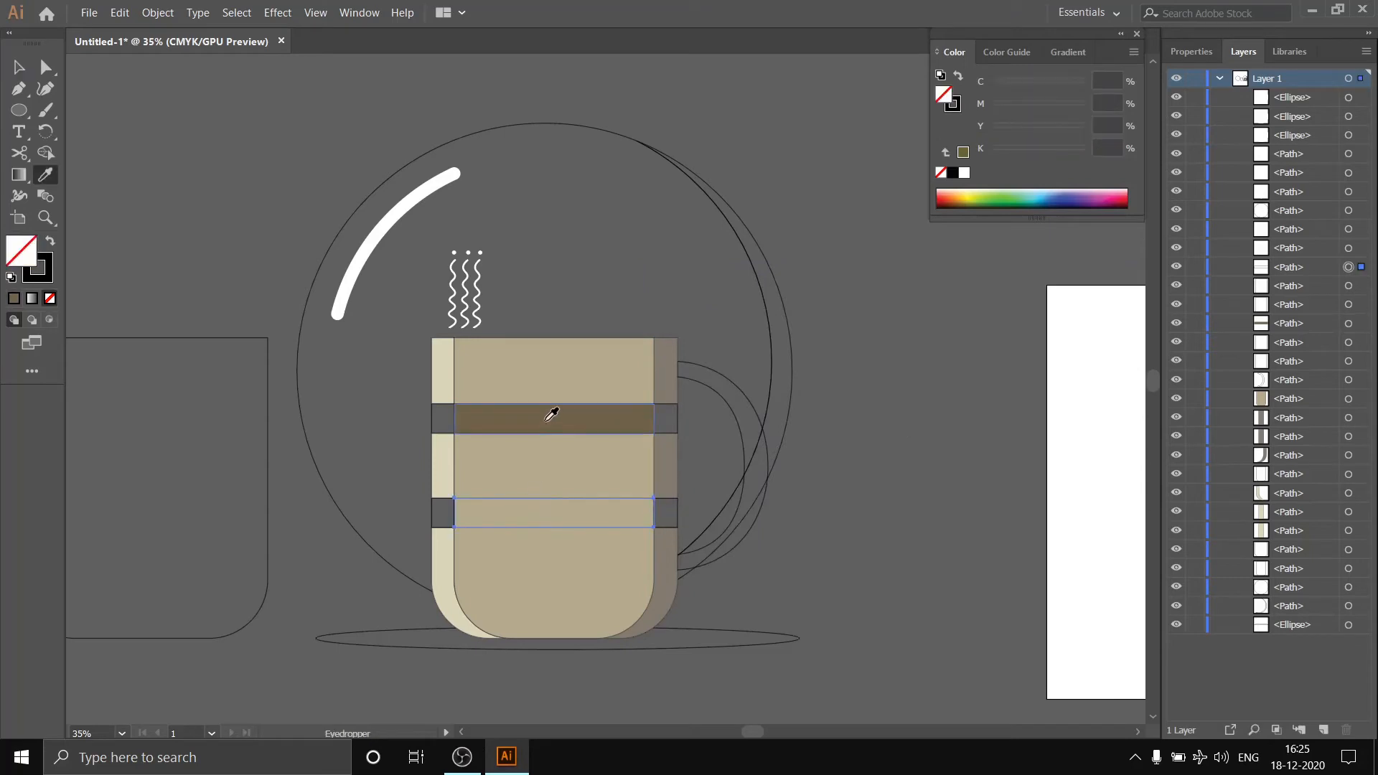
left_click(552, 414)
- Fill the left ends of both horizontal bands with lighter brown #8c7e68
left_click(435, 420, "ctrl")
left_click(480, 414)
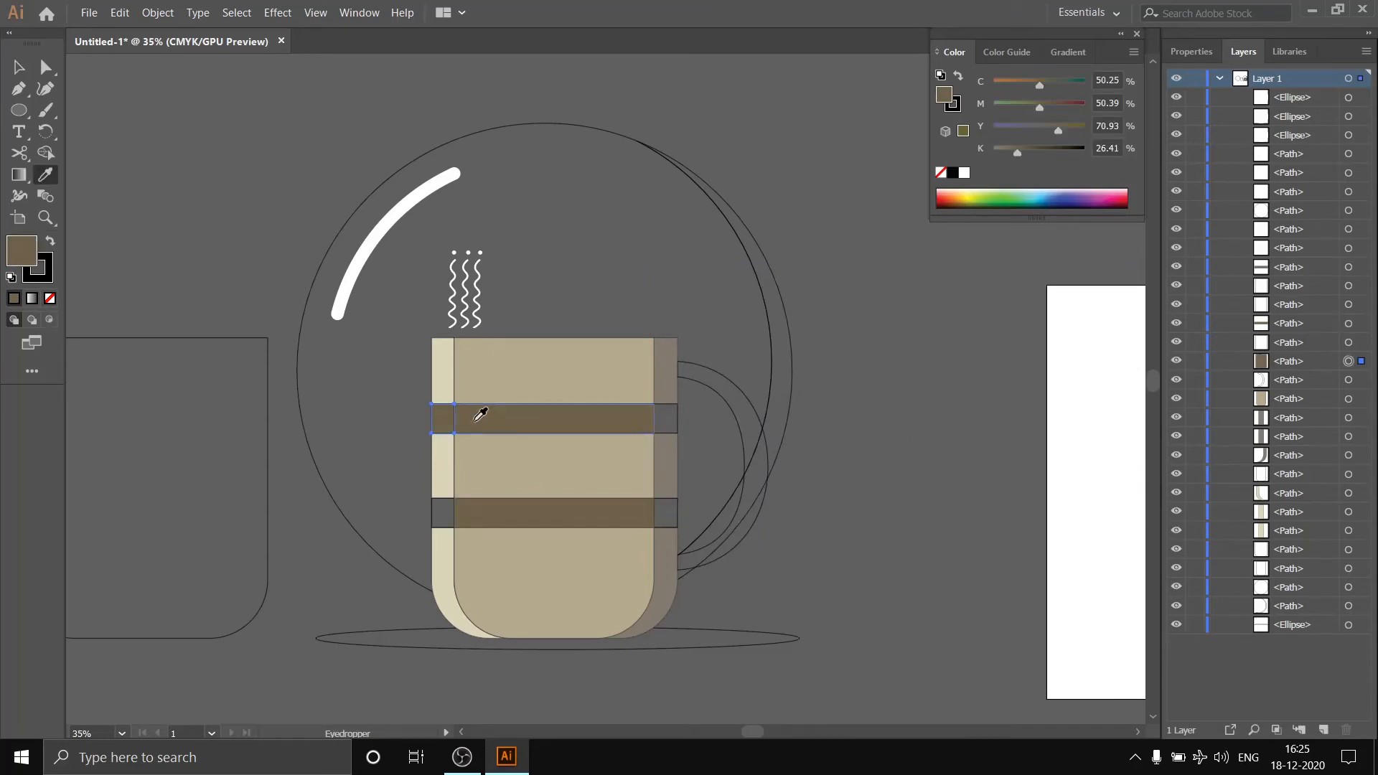
double_click(944, 94)
left_click(716, 432)
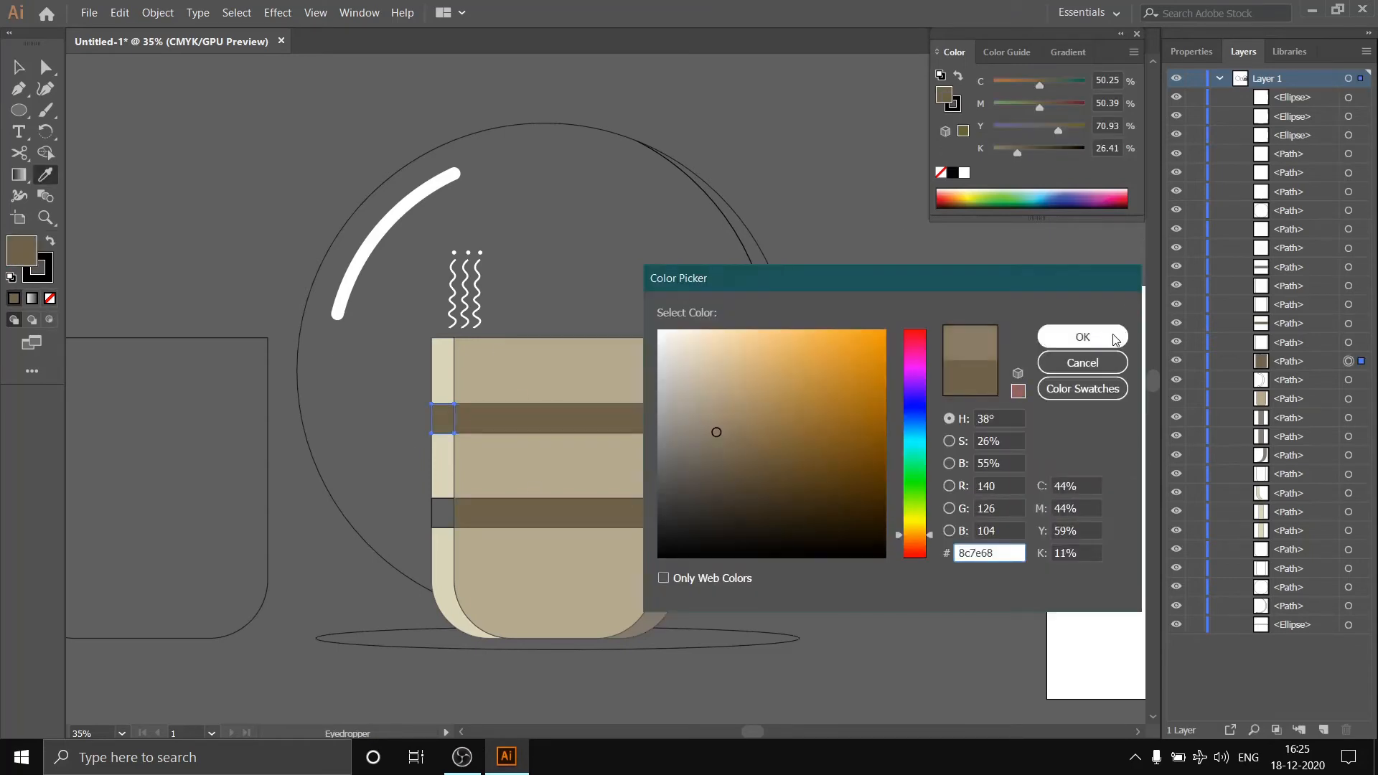
left_click(1082, 338)
key("v")
left_click(431, 510)
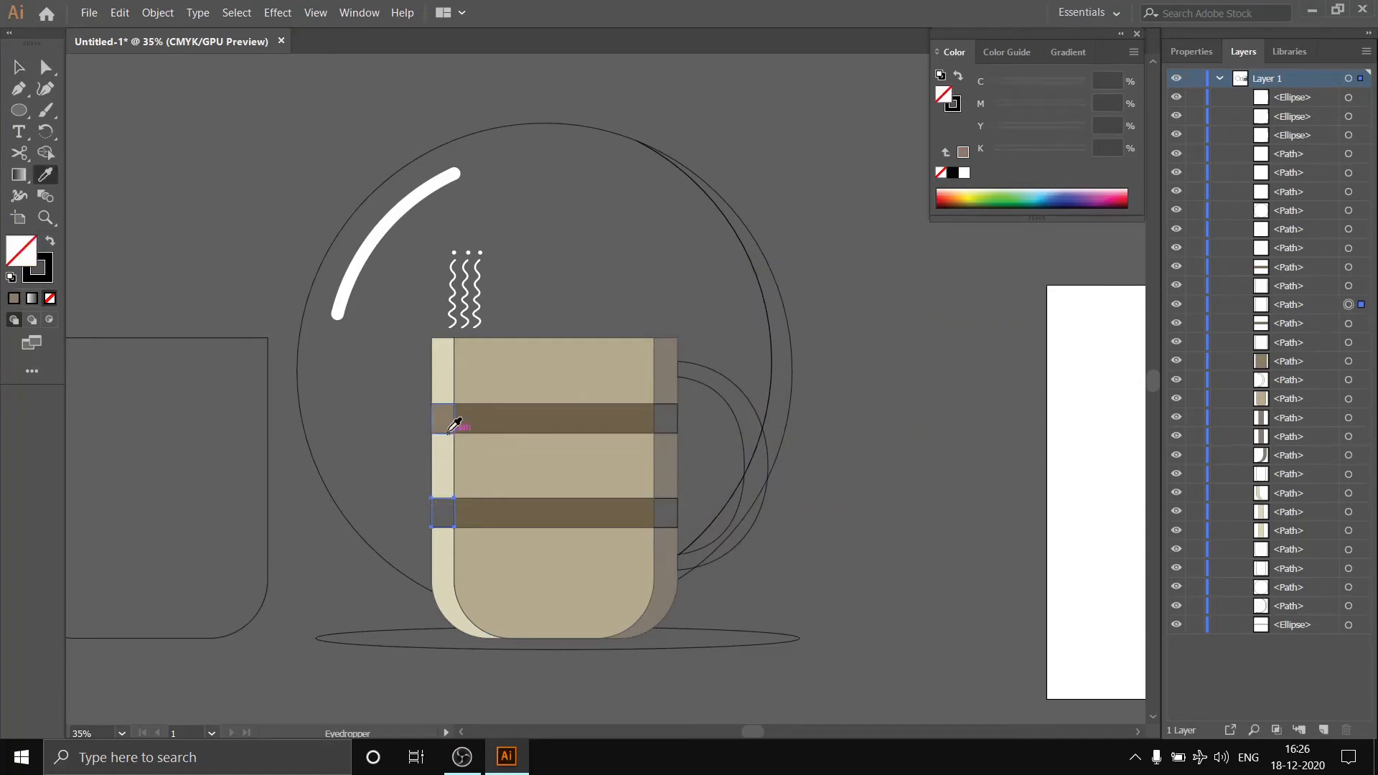
- Fill the right ends of both horizontal bands with dark brown (C 55.4, M 56.34, Y 72.16, K 42.12)
left_click(678, 418)
key("i")
left_click(575, 416)
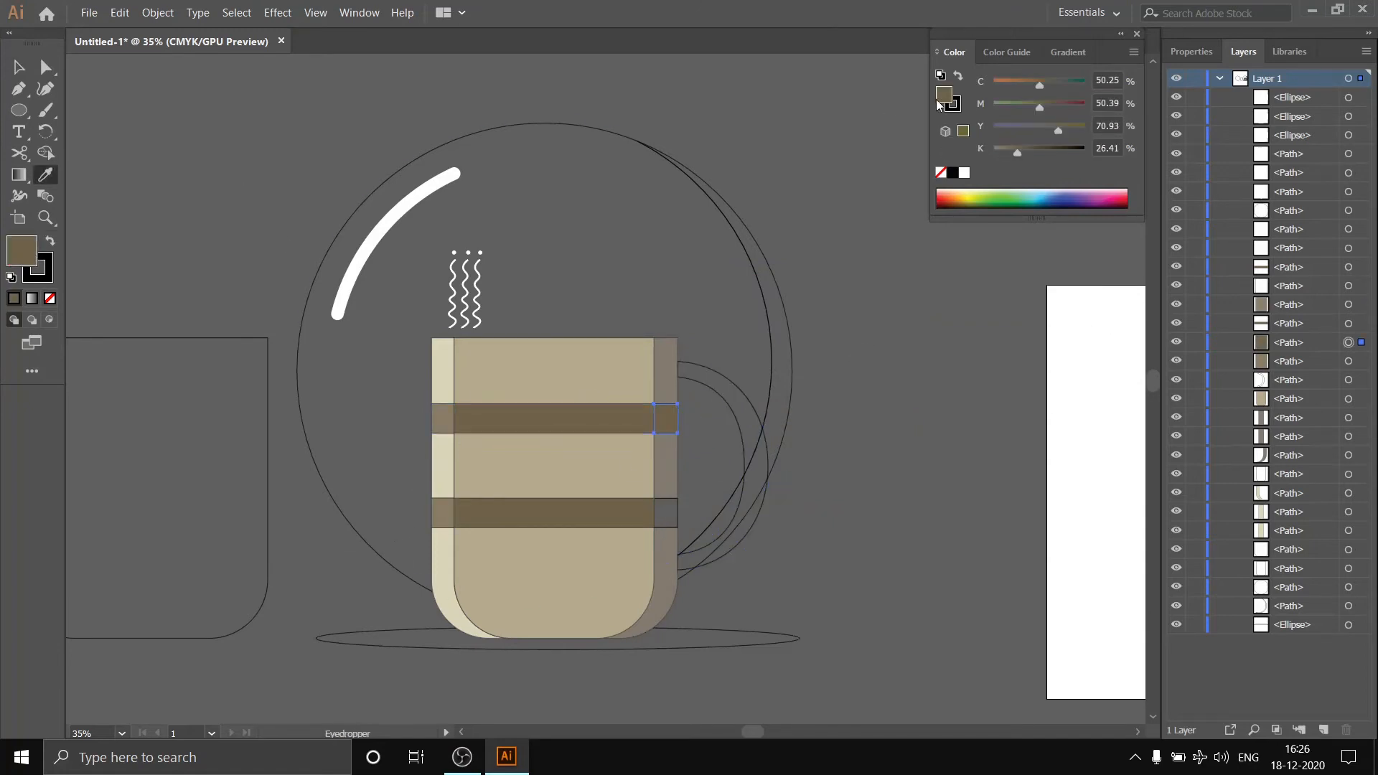
double_click(945, 94)
left_click(1082, 337)
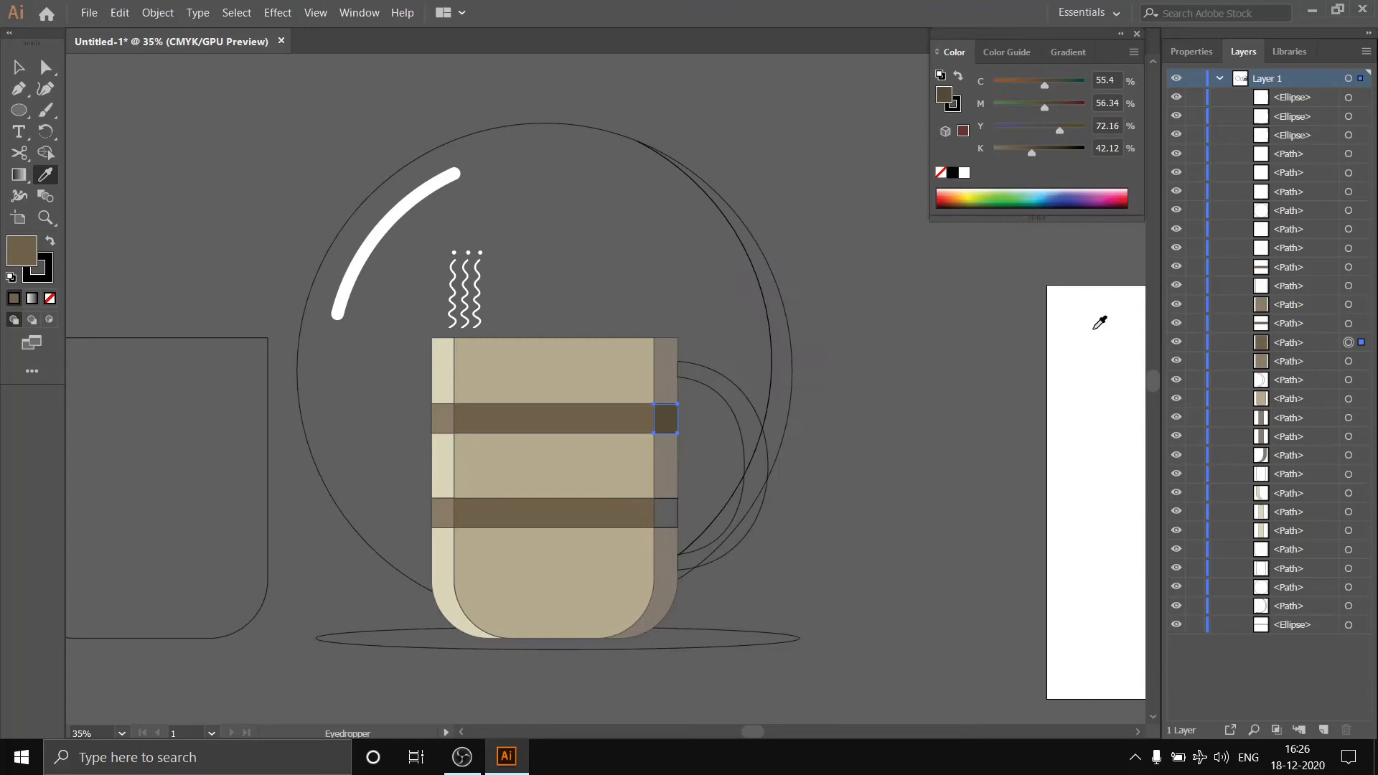
key("v")
left_click(667, 511)
left_click(963, 153)
left_click(854, 361)
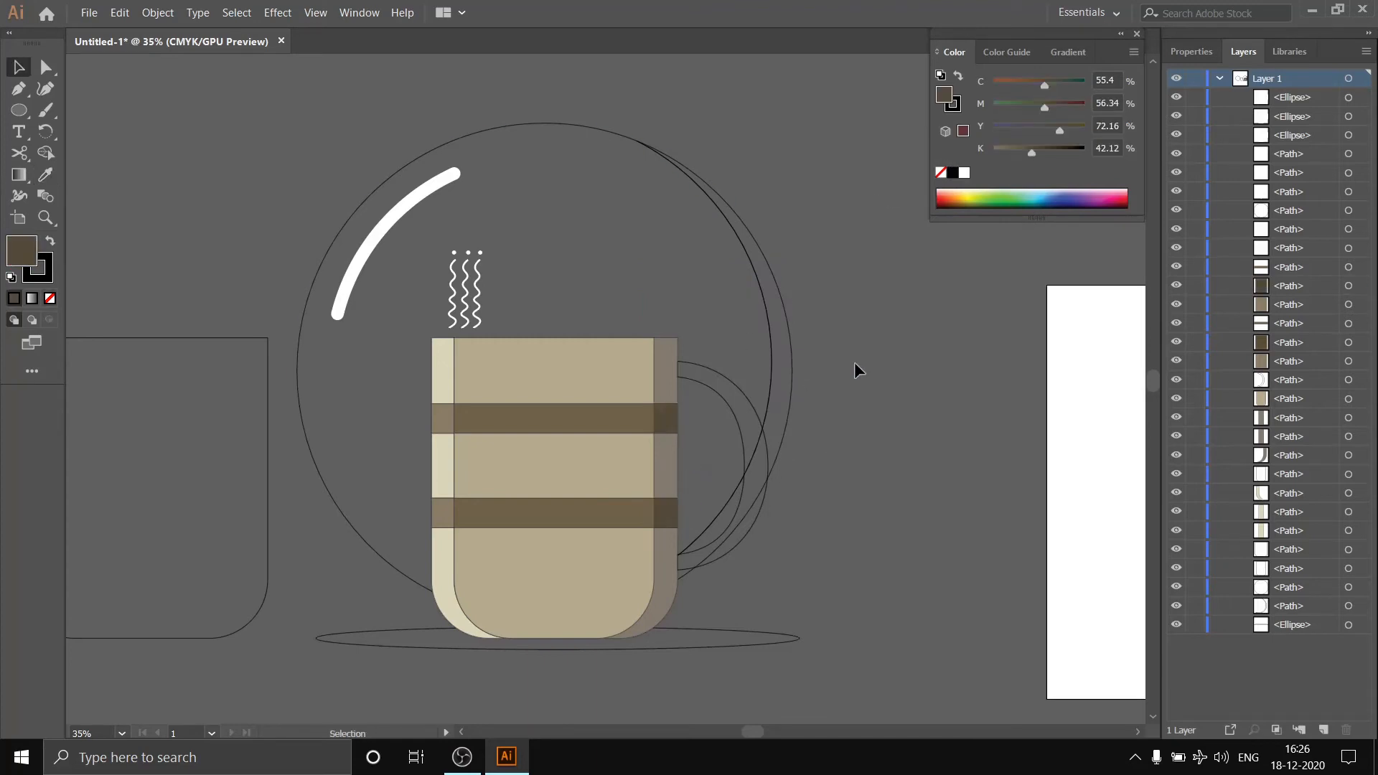
- Match the mug handle's fill to the grey-brown of the right side strip
left_click(731, 378)
key("i")
left_click(664, 366)
key("v")
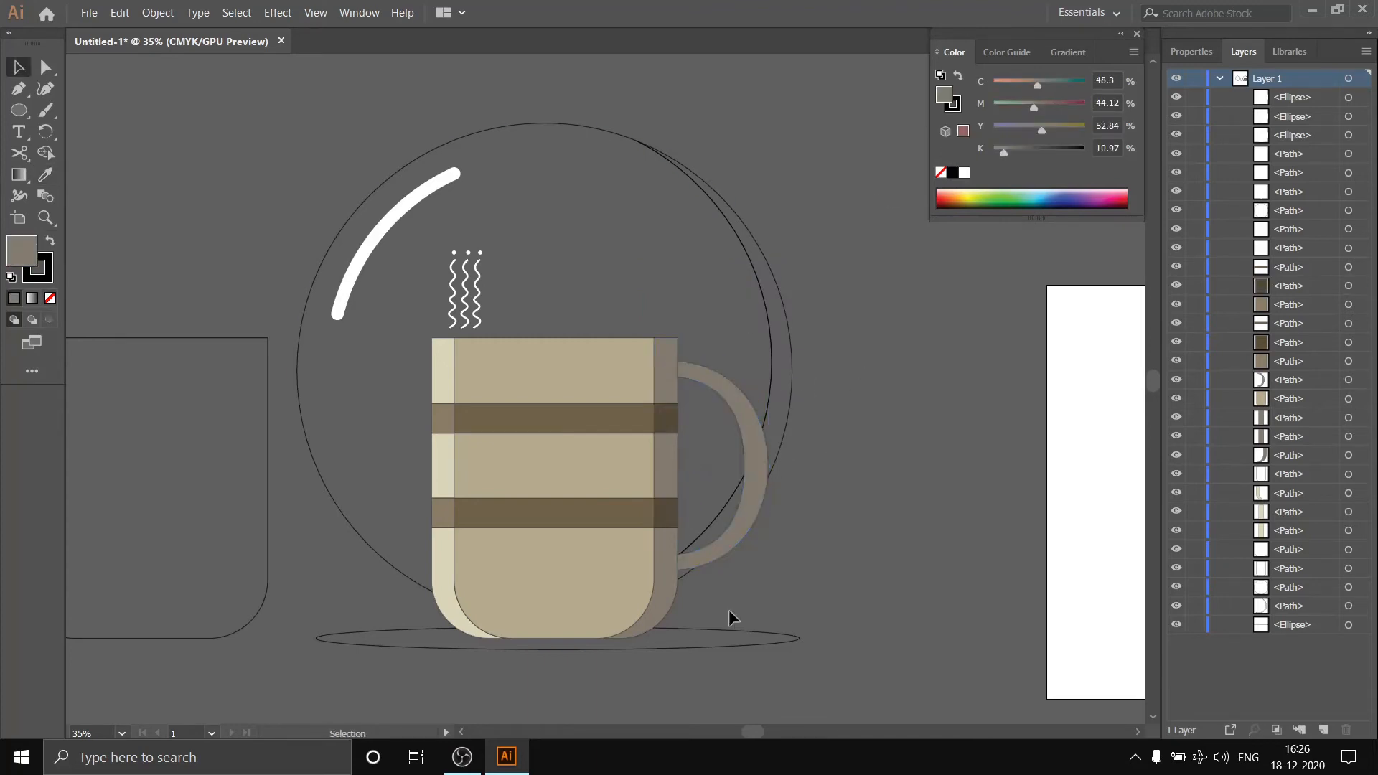
- Fill the base ellipse beneath the mug with grey (C 56.26, M 47.64, Y 47.24, K 13.53)
left_click(672, 646)
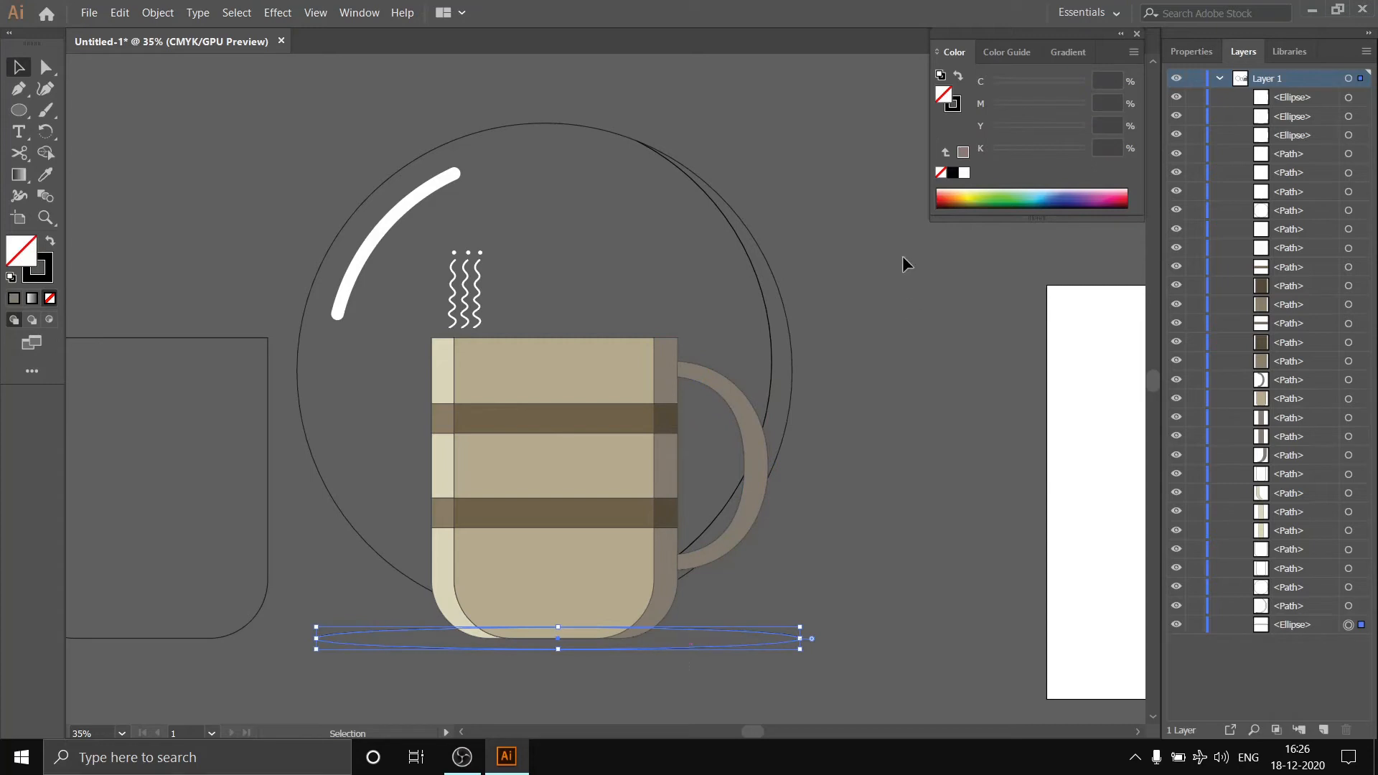
double_click(943, 95)
left_click(658, 454)
left_click(1082, 337)
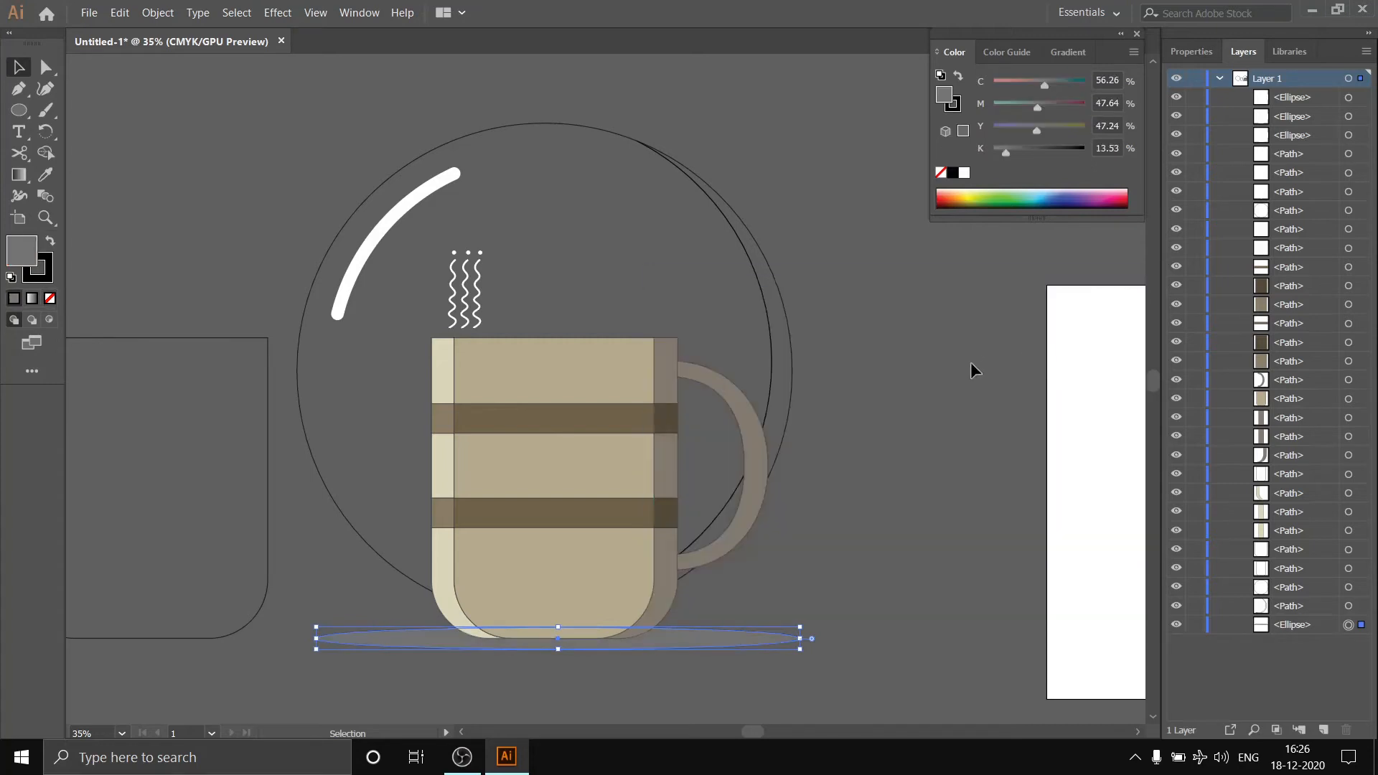
- Fill the backdrop circle behind the mug with pale yellow #f2ecbc
left_click(626, 138)
double_click(942, 95)
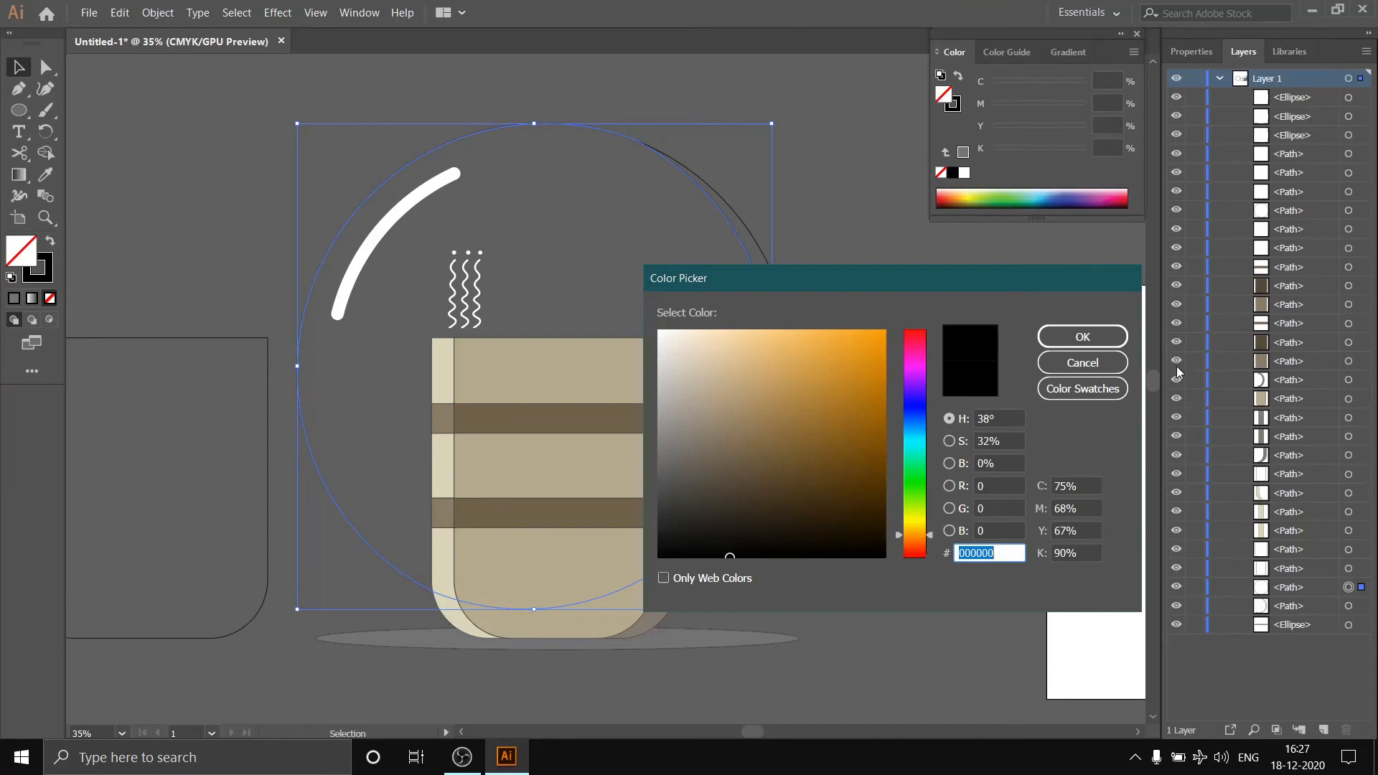
type("f2ecbc")
key("Return")
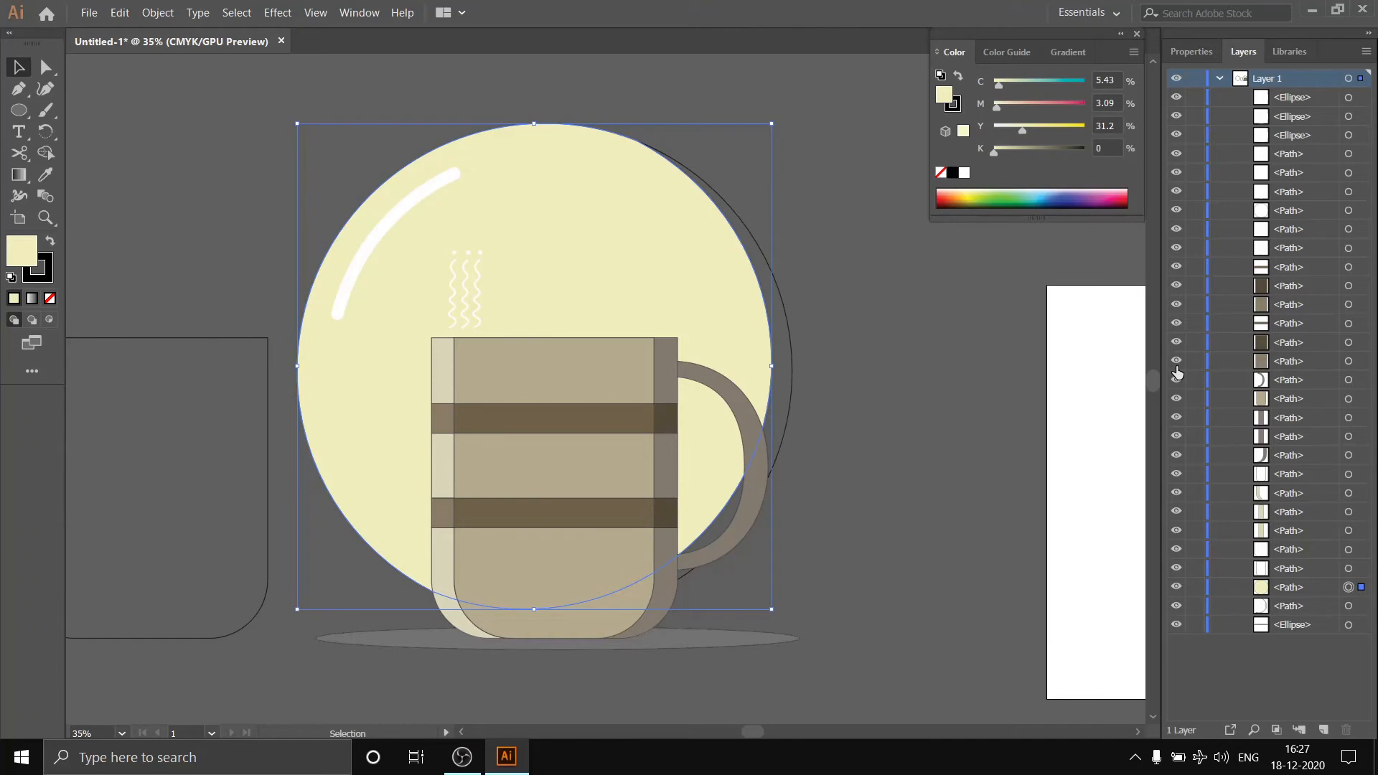
- Fill the crescent along the backdrop circle's right edge with beige (C 18.77, M 16.47, Y 38.92, K 0)
left_click(787, 326)
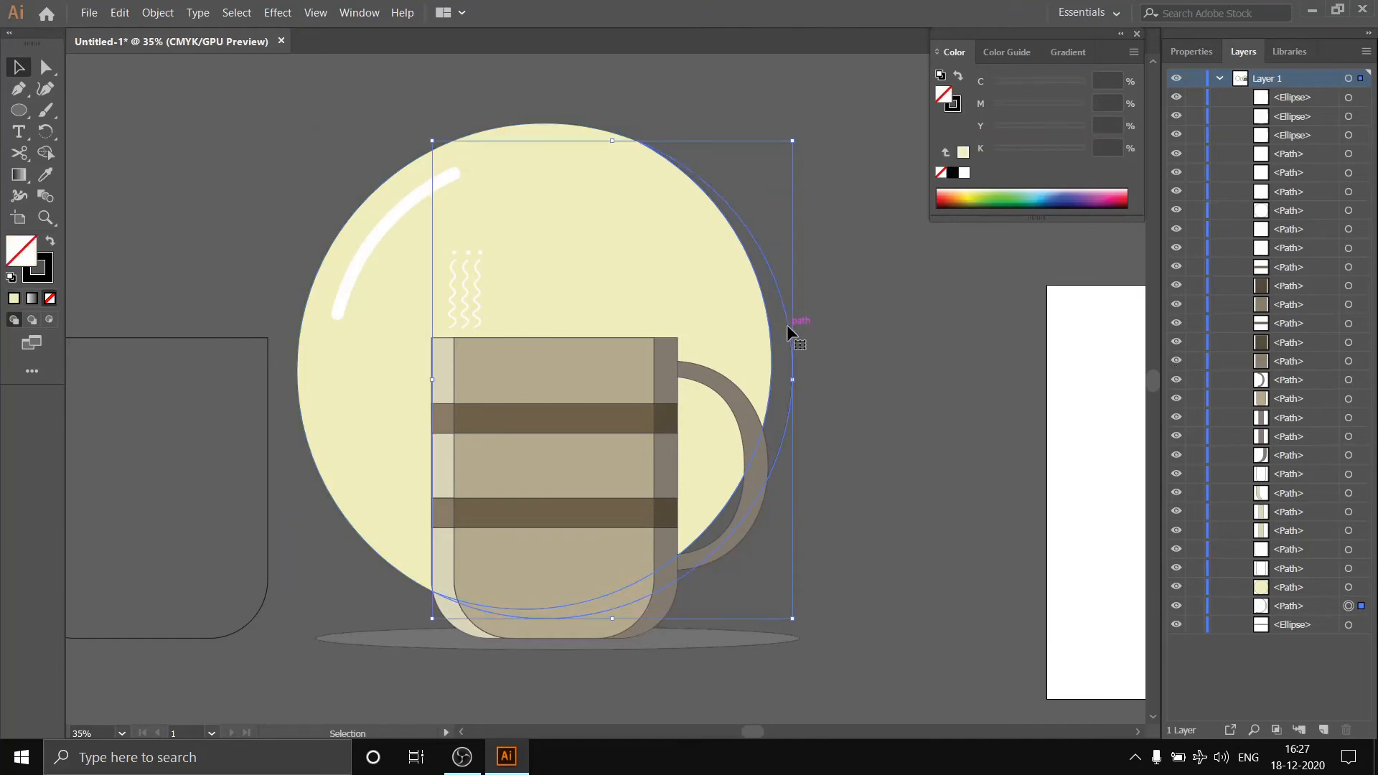
double_click(952, 103)
type("d")
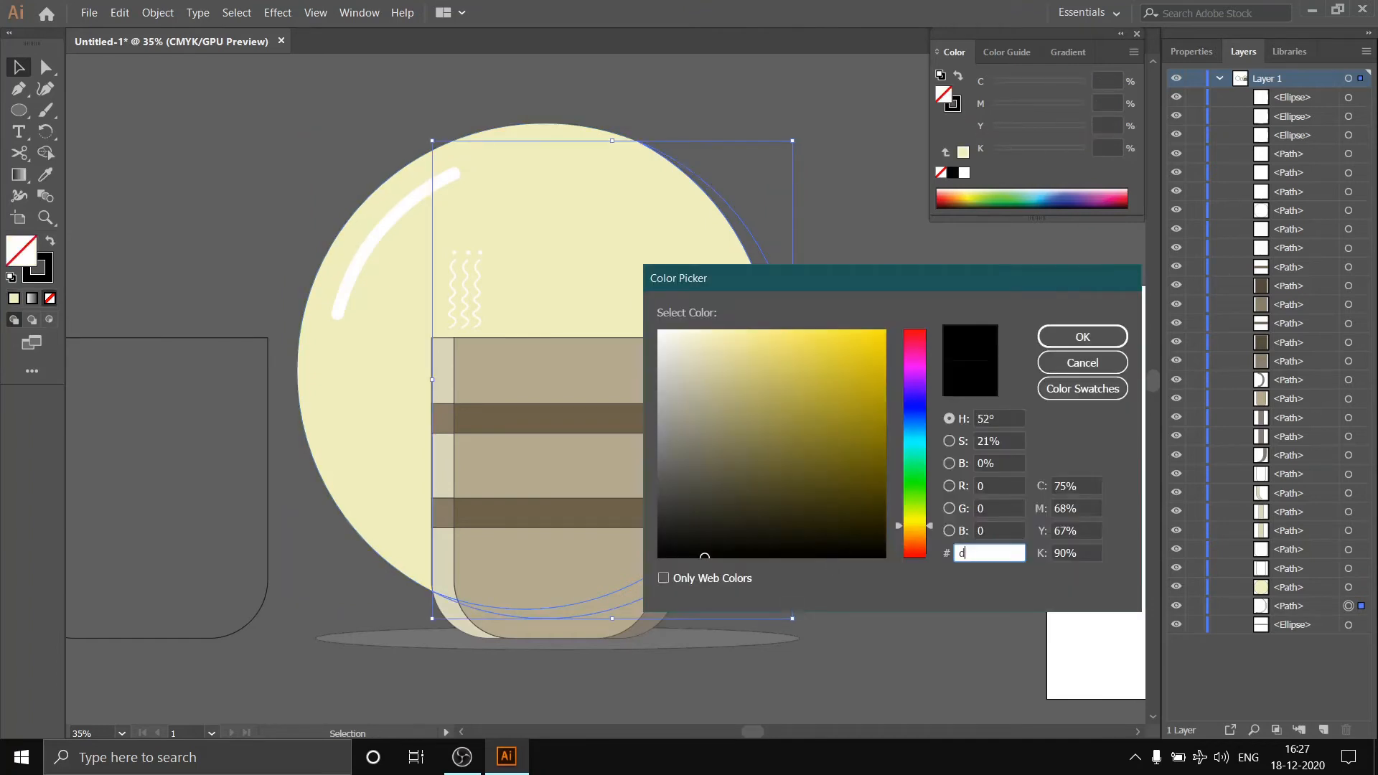
type("1c8a")
key("Return")
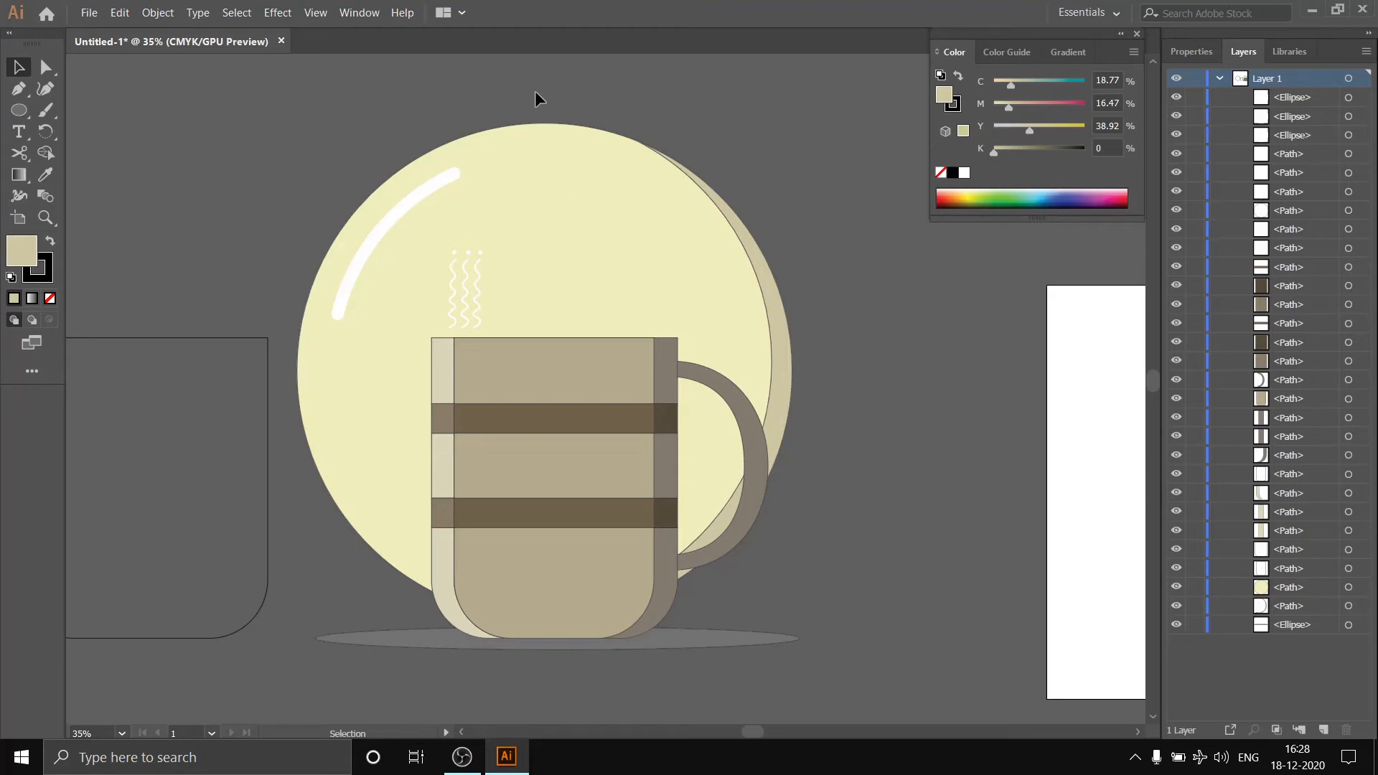
- Remove the stroke from the backdrop circle and its crescent
left_click_drag(534, 92, 771, 233)
left_click(1193, 53)
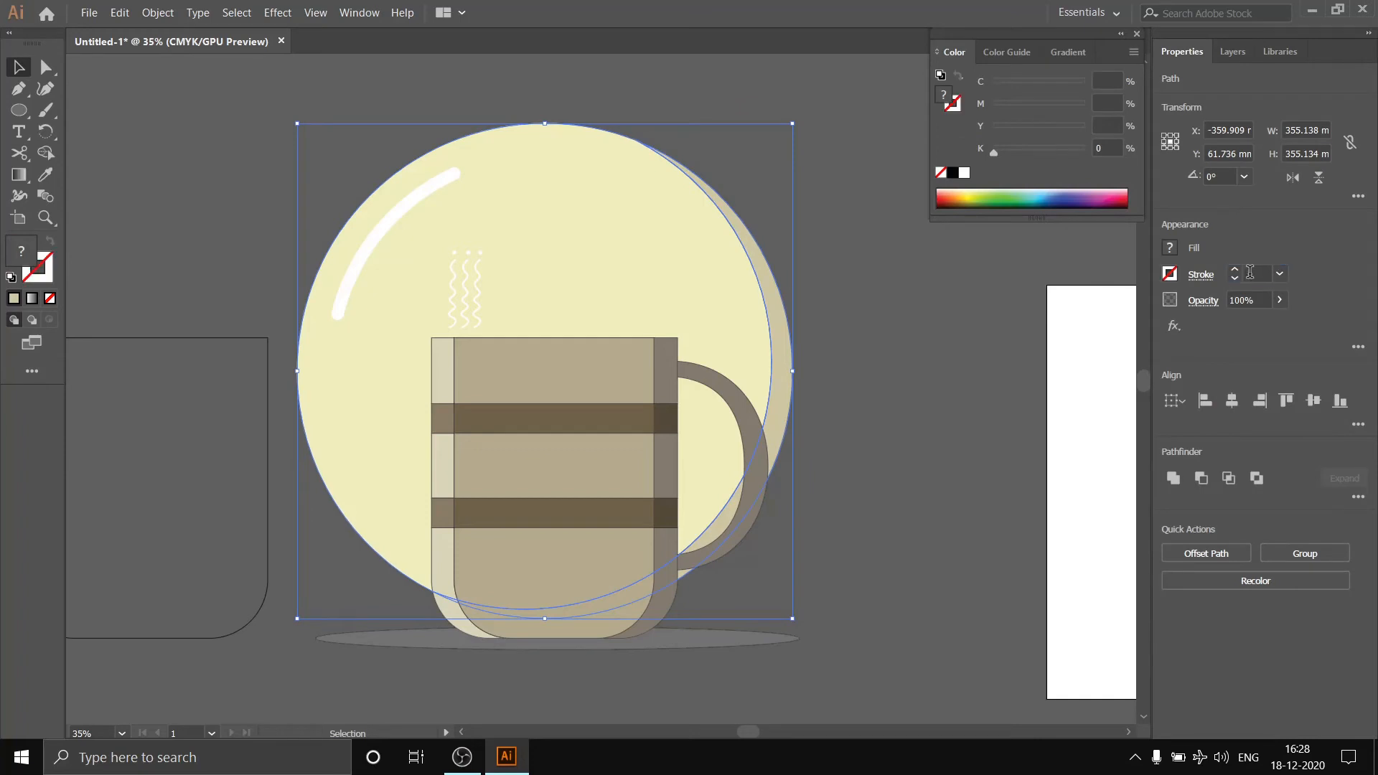
left_click(841, 290)
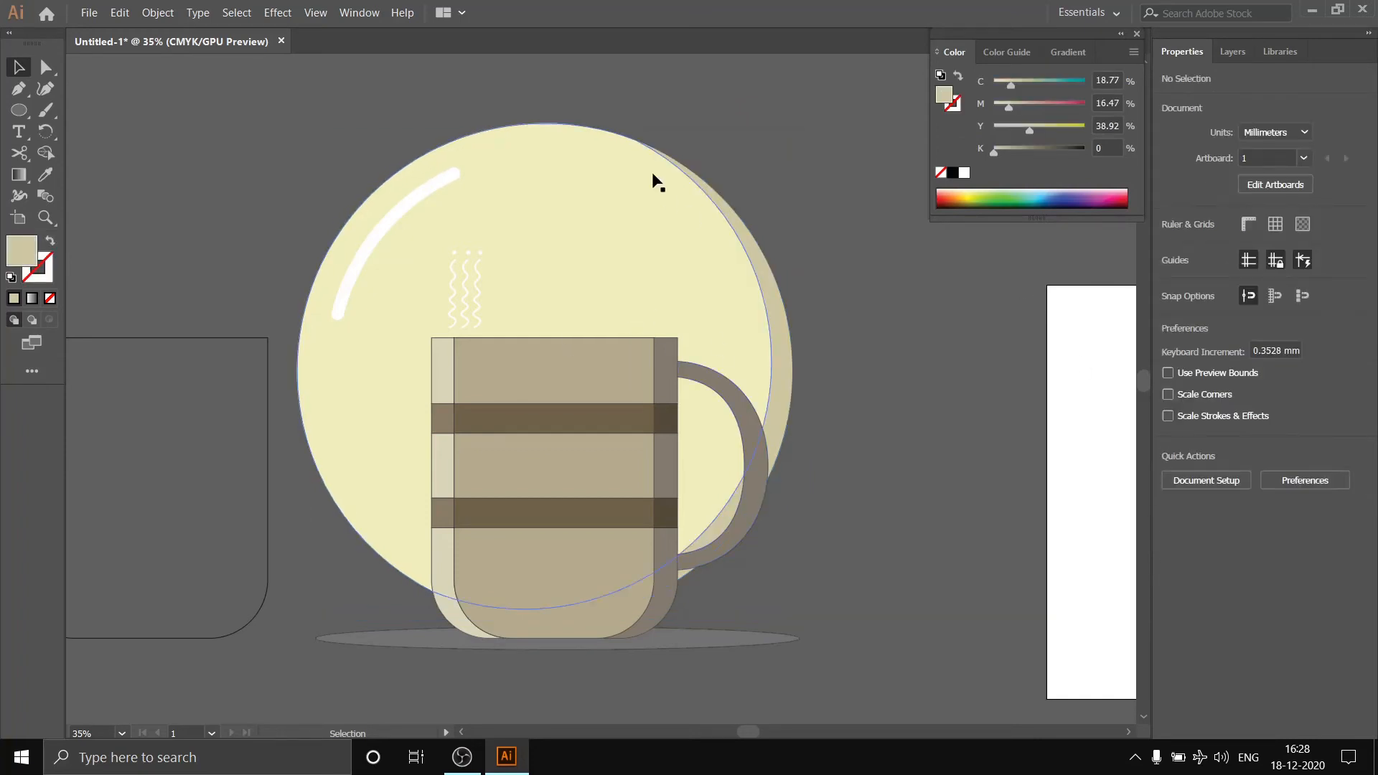
left_click_drag(574, 94, 726, 214)
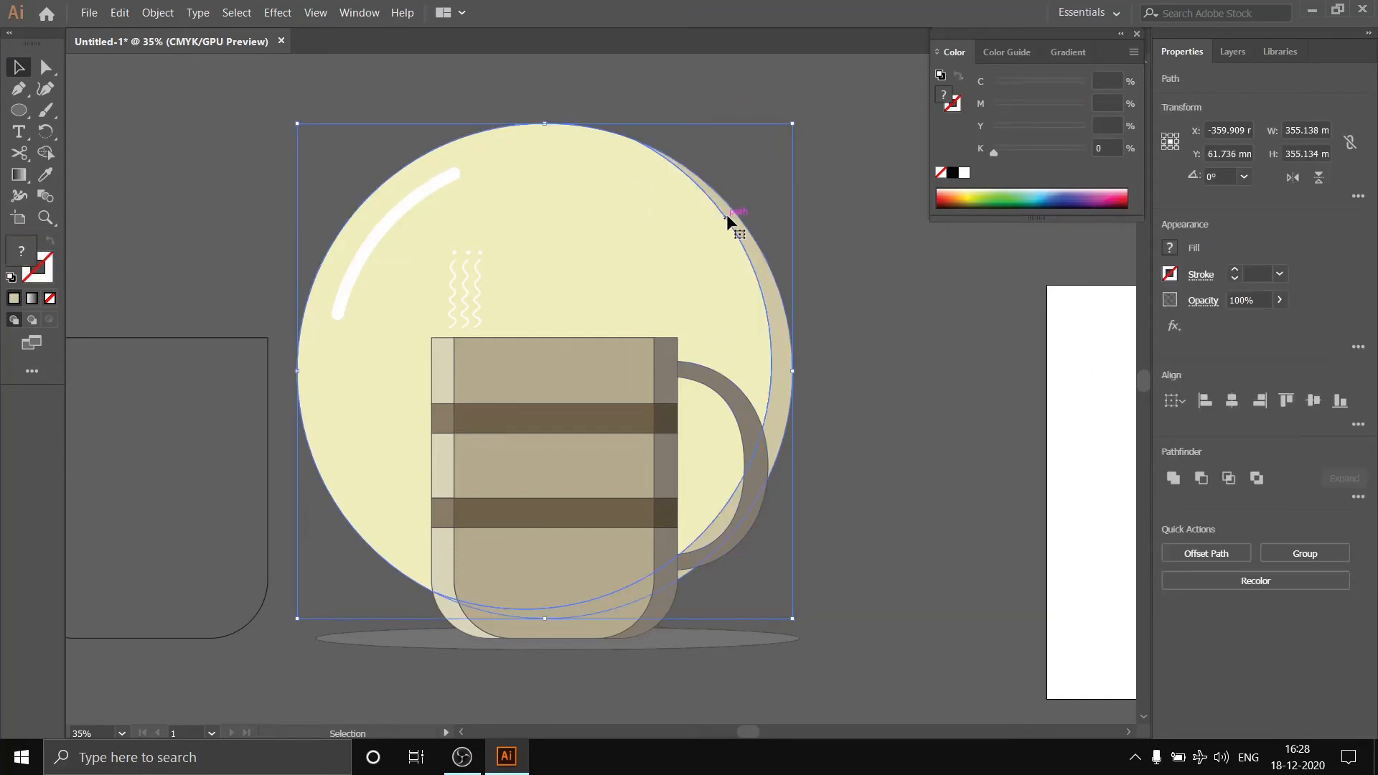
left_click(946, 329)
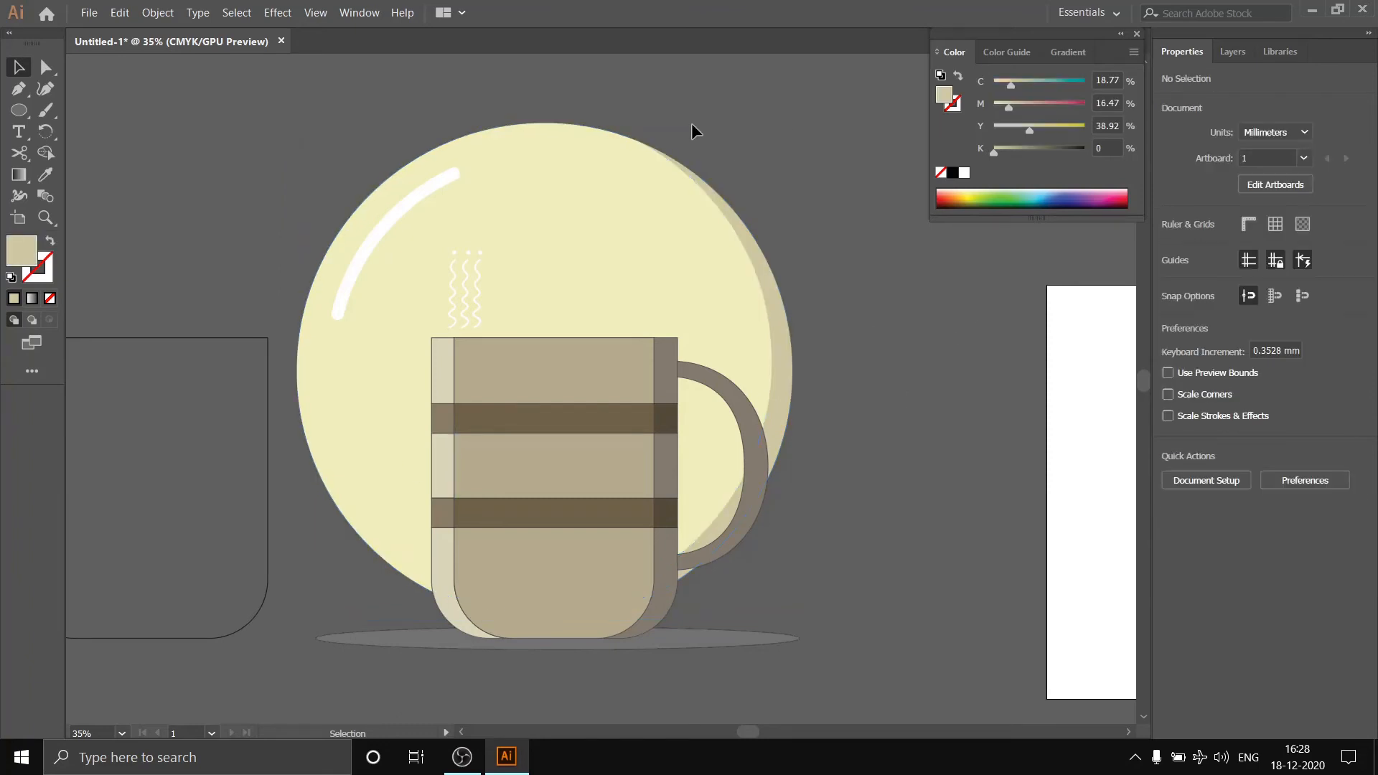
left_click_drag(711, 196, 712, 199)
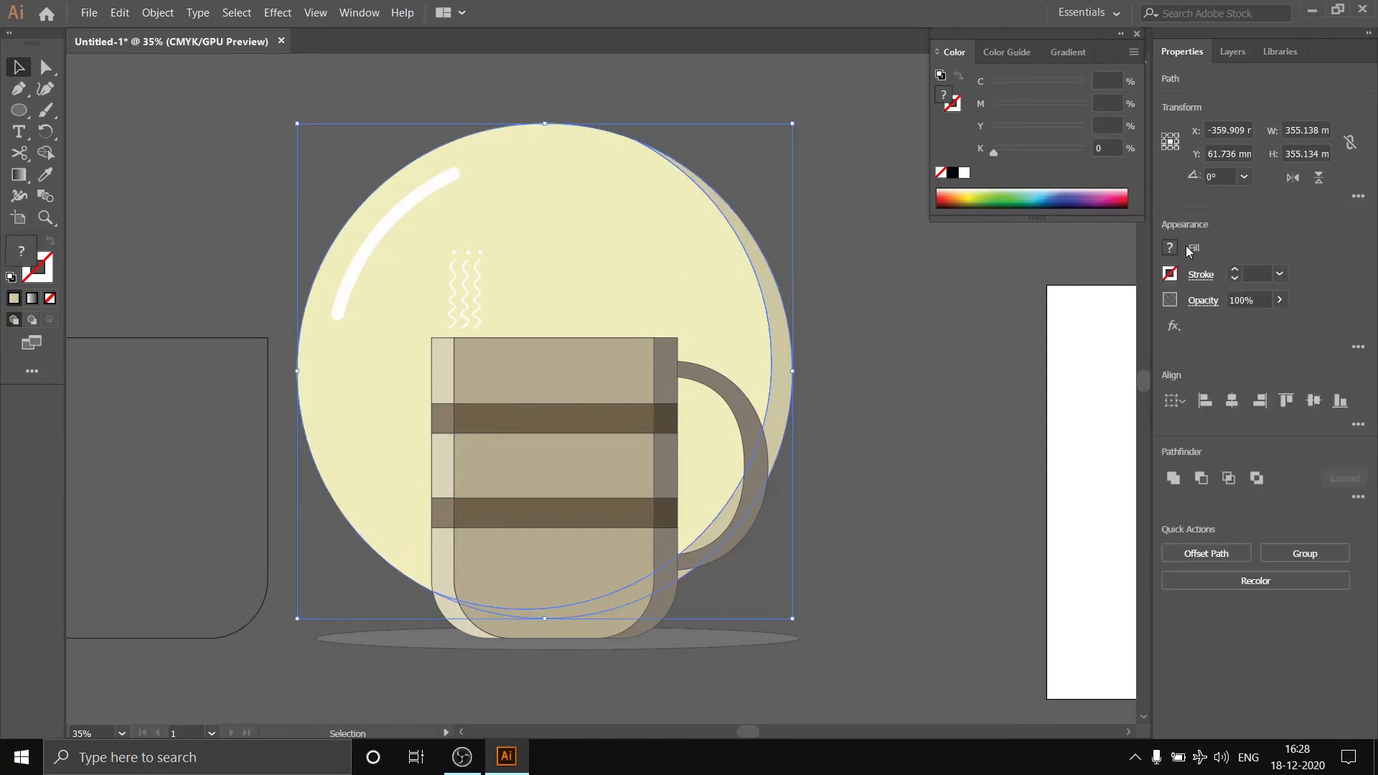
left_click(942, 615)
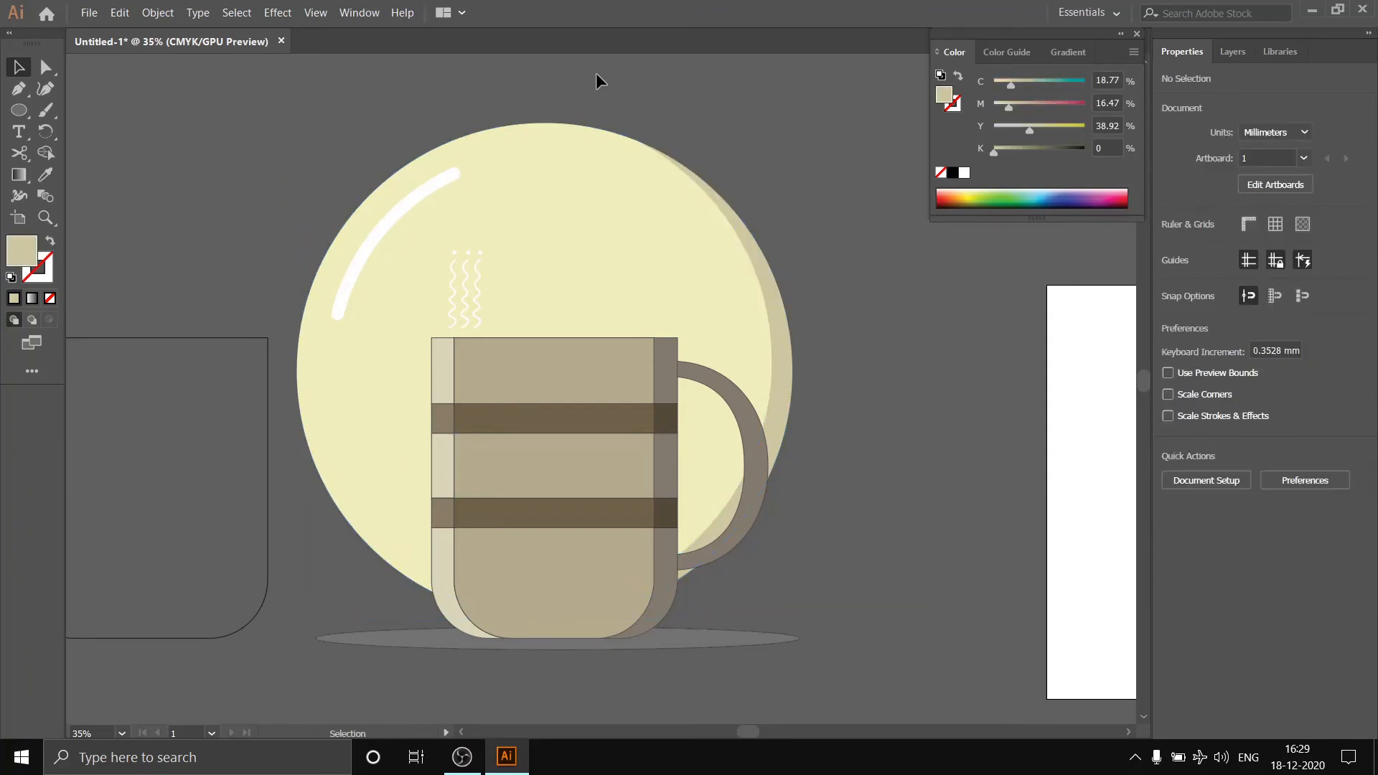
- Lock the backdrop circle and crescent paths
left_click_drag(596, 80, 801, 306)
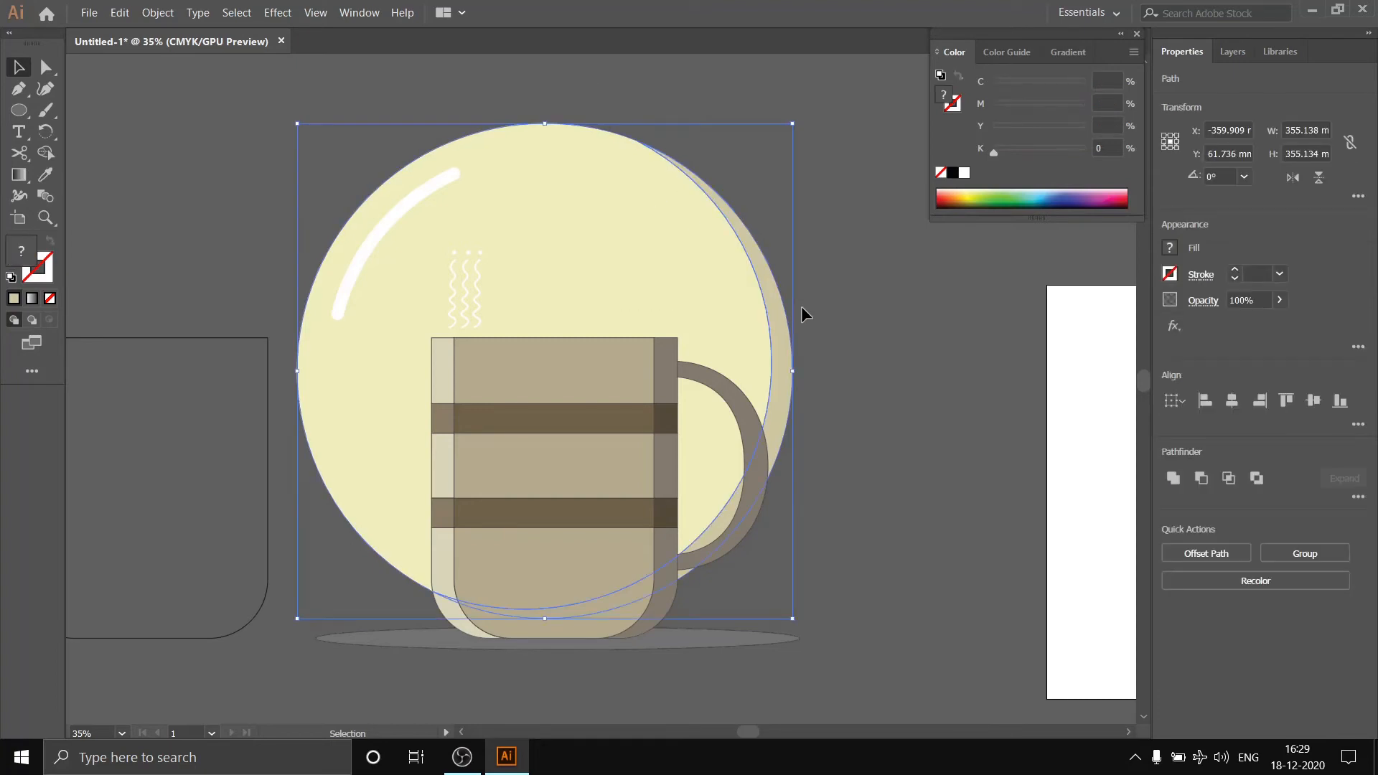
left_click(1232, 51)
left_click(1195, 587)
left_click(1195, 605)
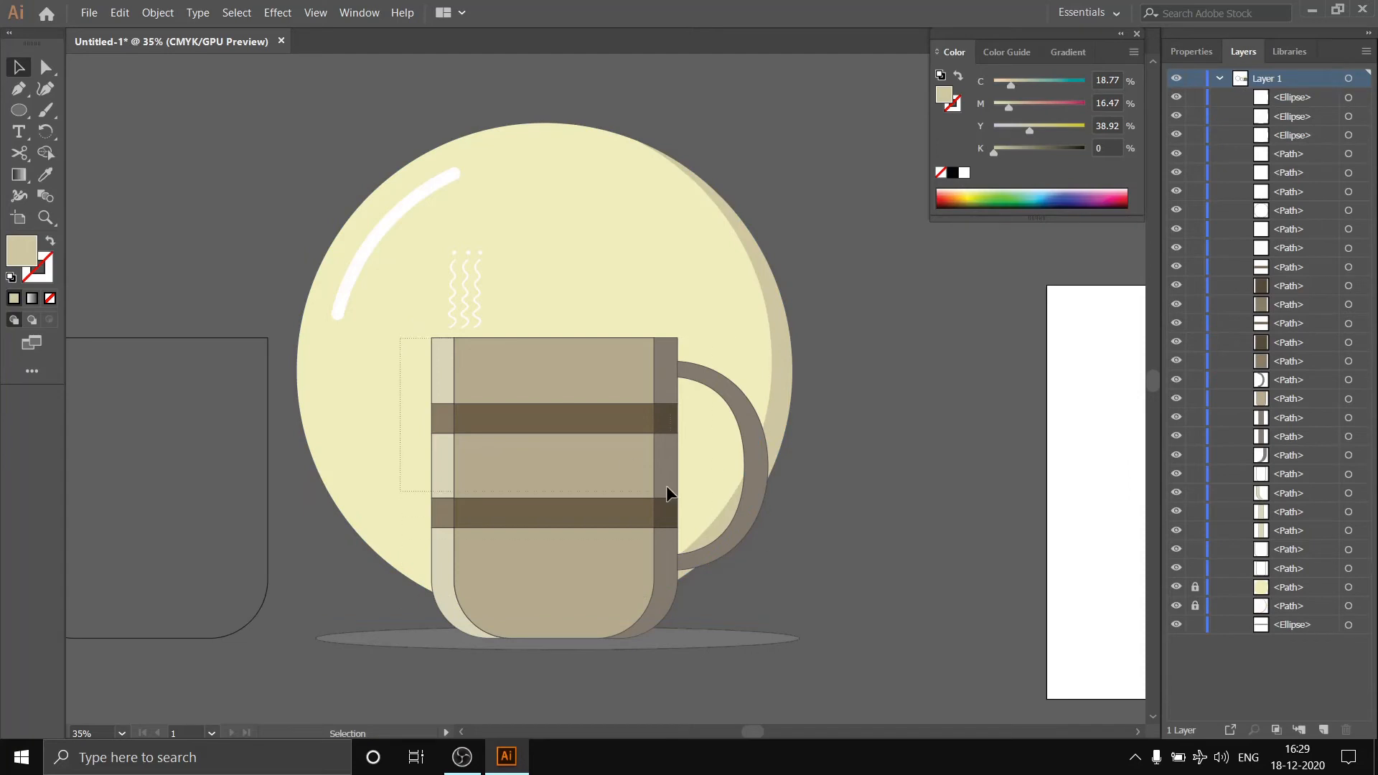
- Remove the stroke from all mug parts, including the handle, and from the base ellipse
left_click_drag(667, 493, 834, 700)
left_click(1191, 51)
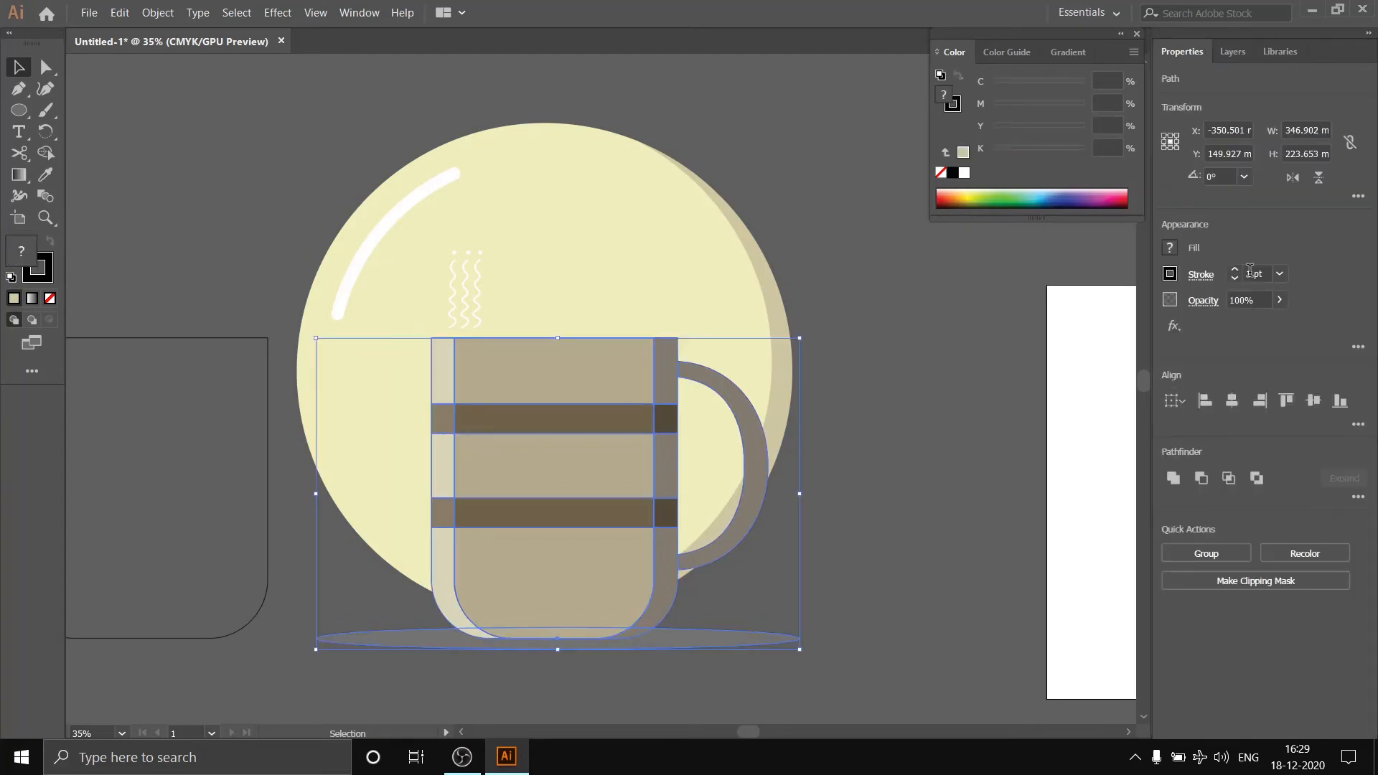
left_click(412, 277)
- Recolour the mug's central body with the fill #c4c29f
left_click(603, 381)
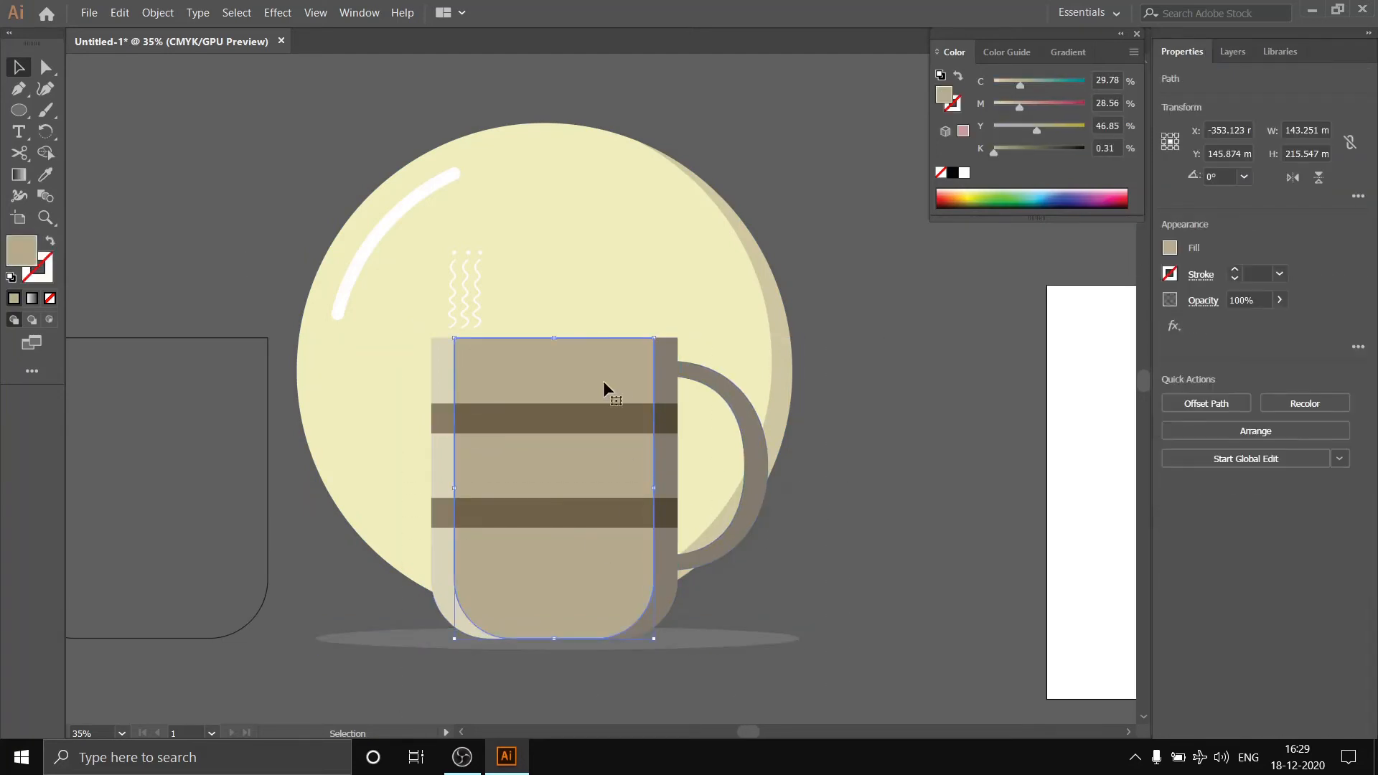
double_click(944, 94)
type("c4c29f")
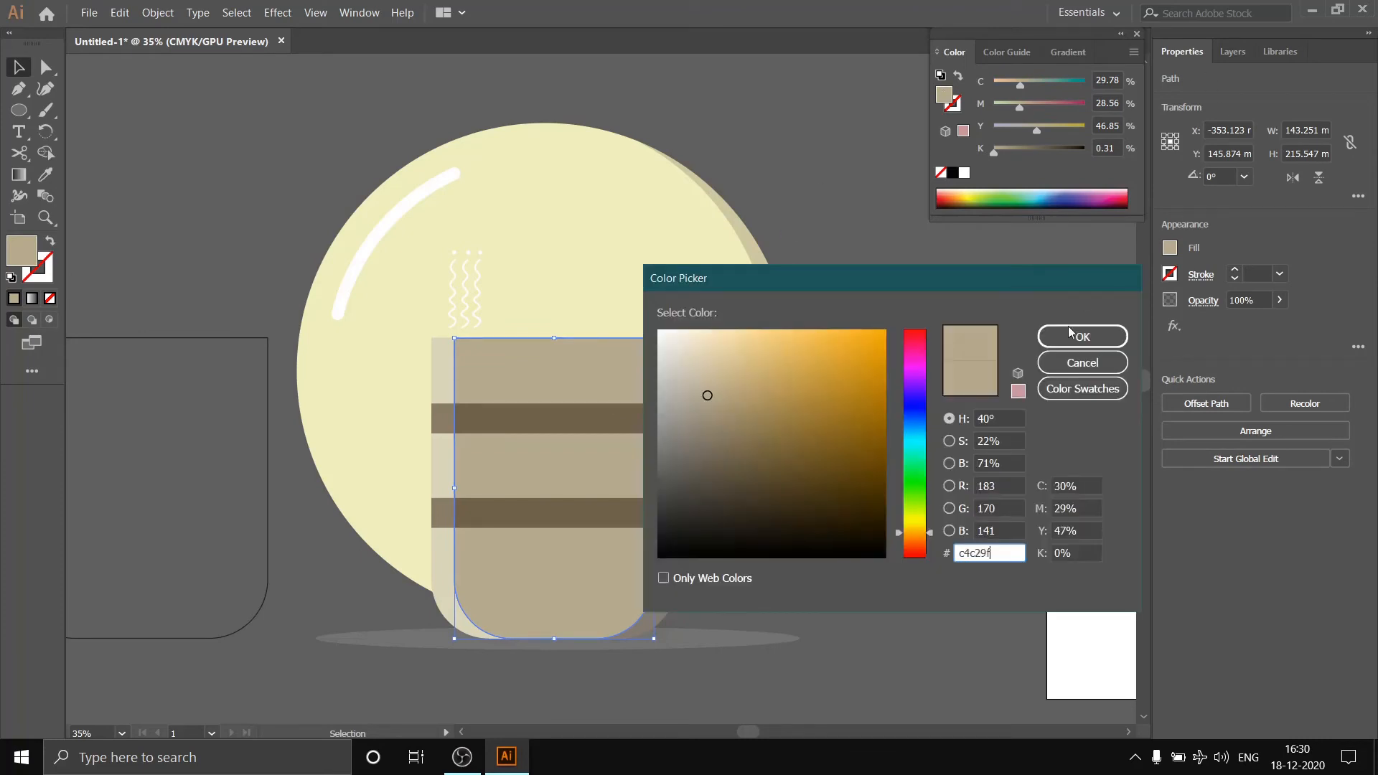
left_click(1069, 333)
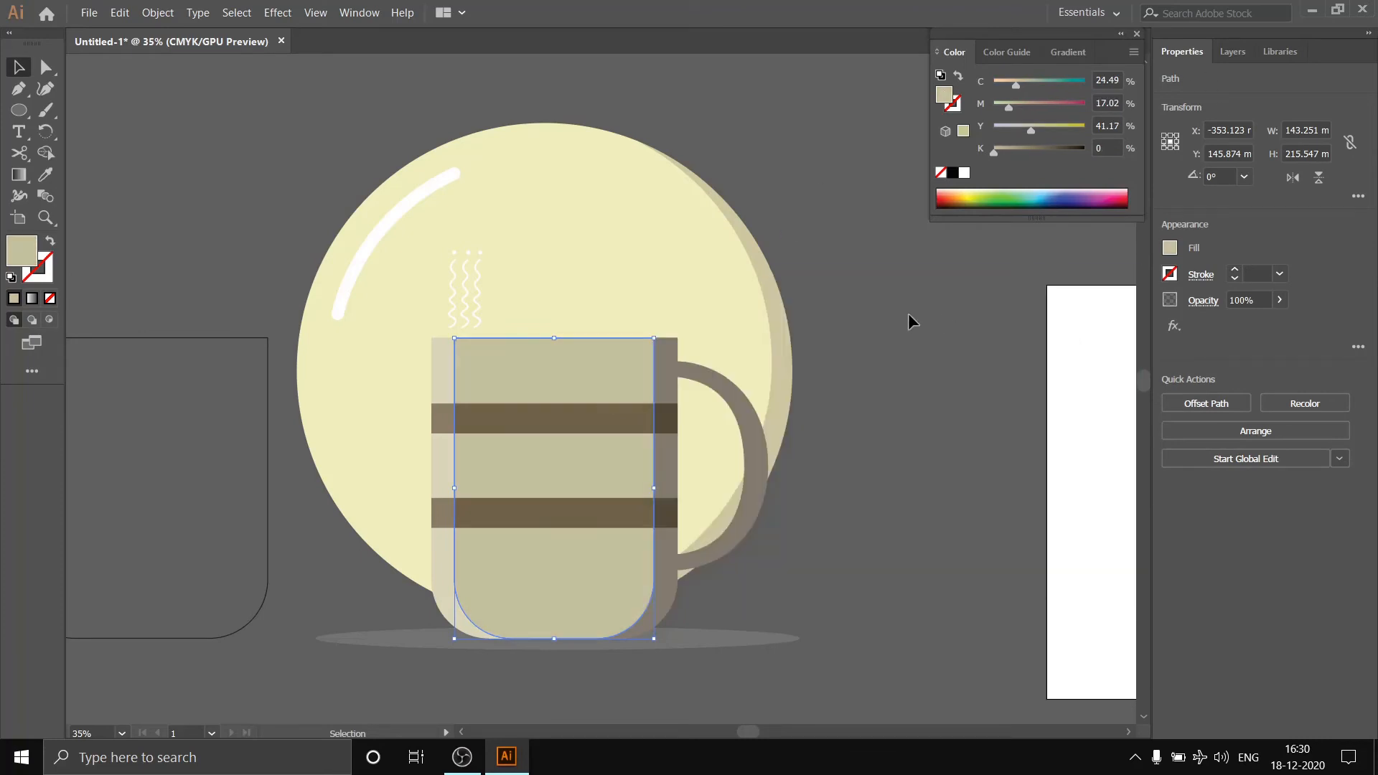
- Recolour the top section of the mug's left side strip with the fill #d8d9c7
left_click(427, 352)
left_click(436, 346)
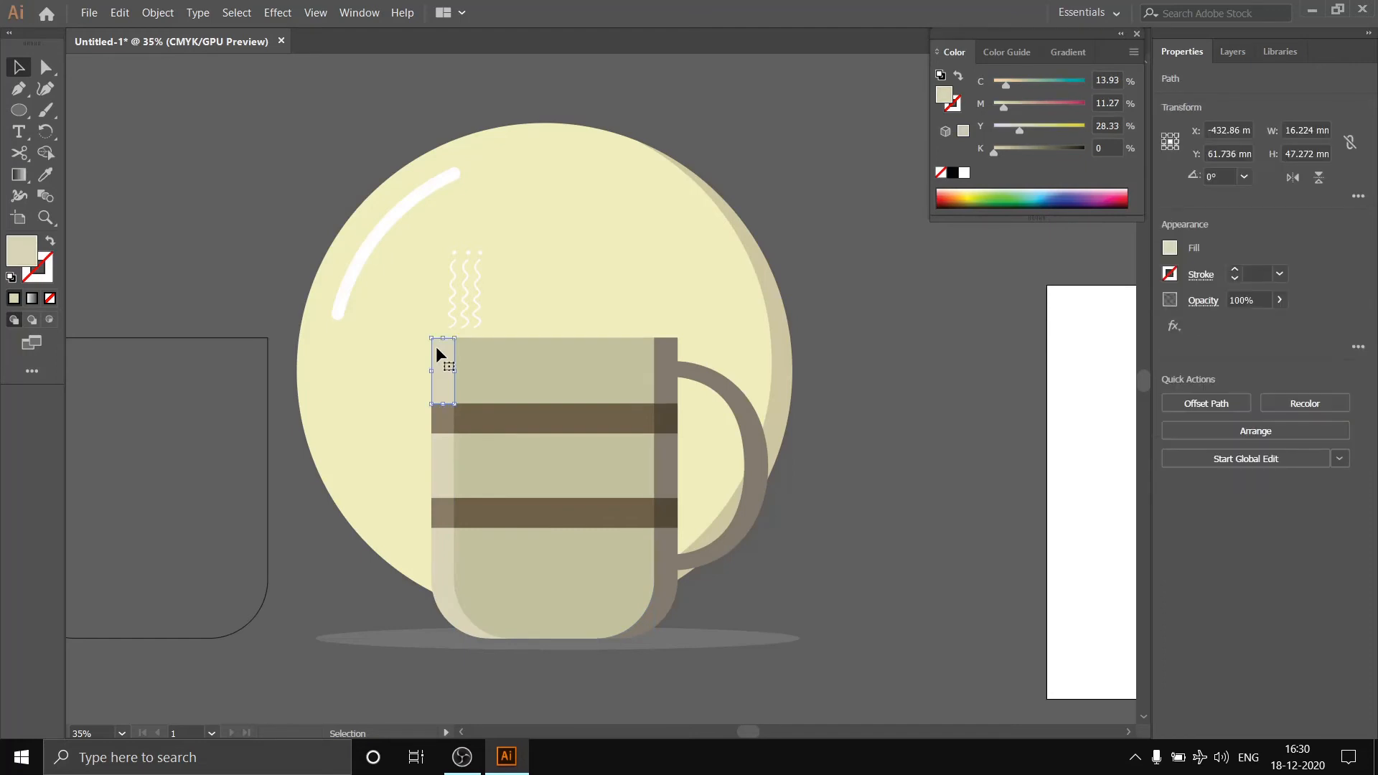
double_click(944, 94)
type("d8d9")
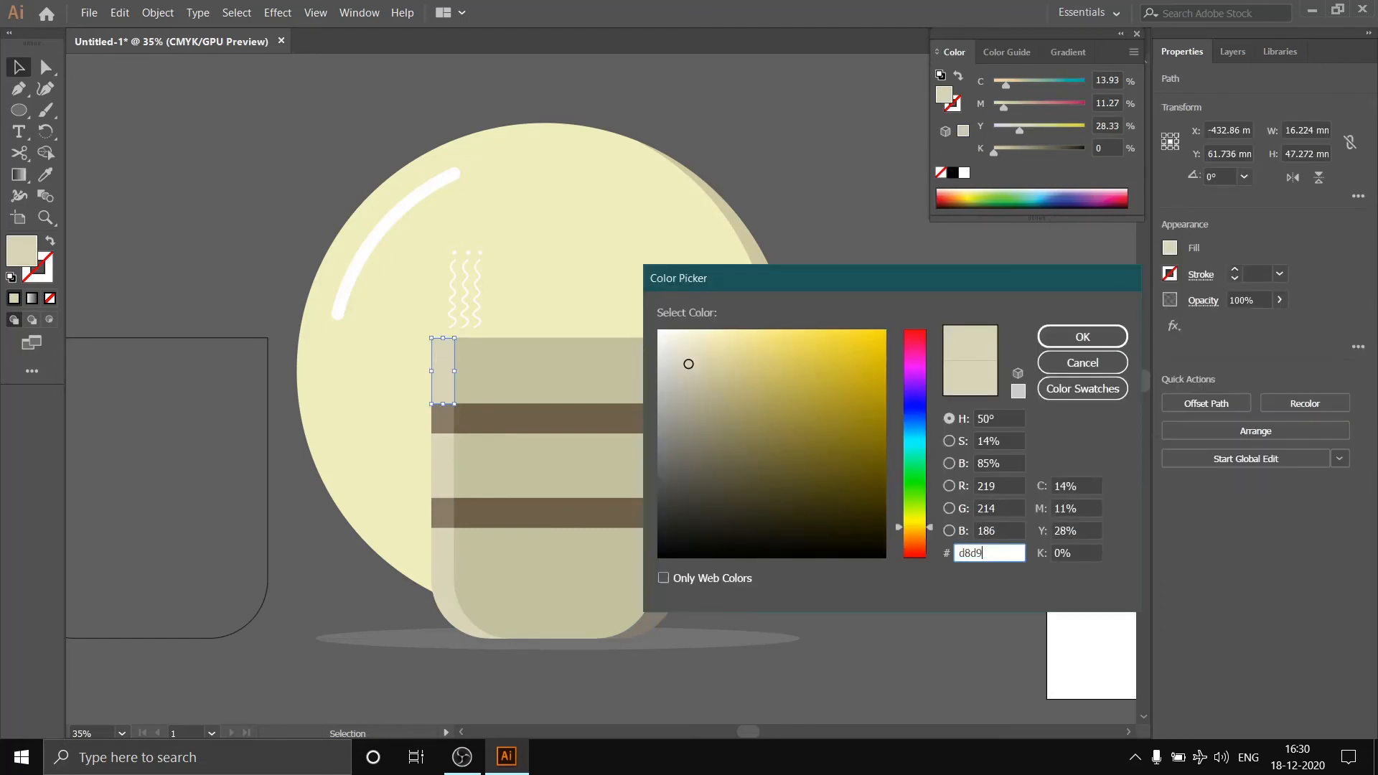
type("c7")
key("Return")
left_click(938, 467)
- Sample the top section's colour with the Eyedropper to match the middle and bottom sections of the left side strip
left_click(445, 455)
key("i")
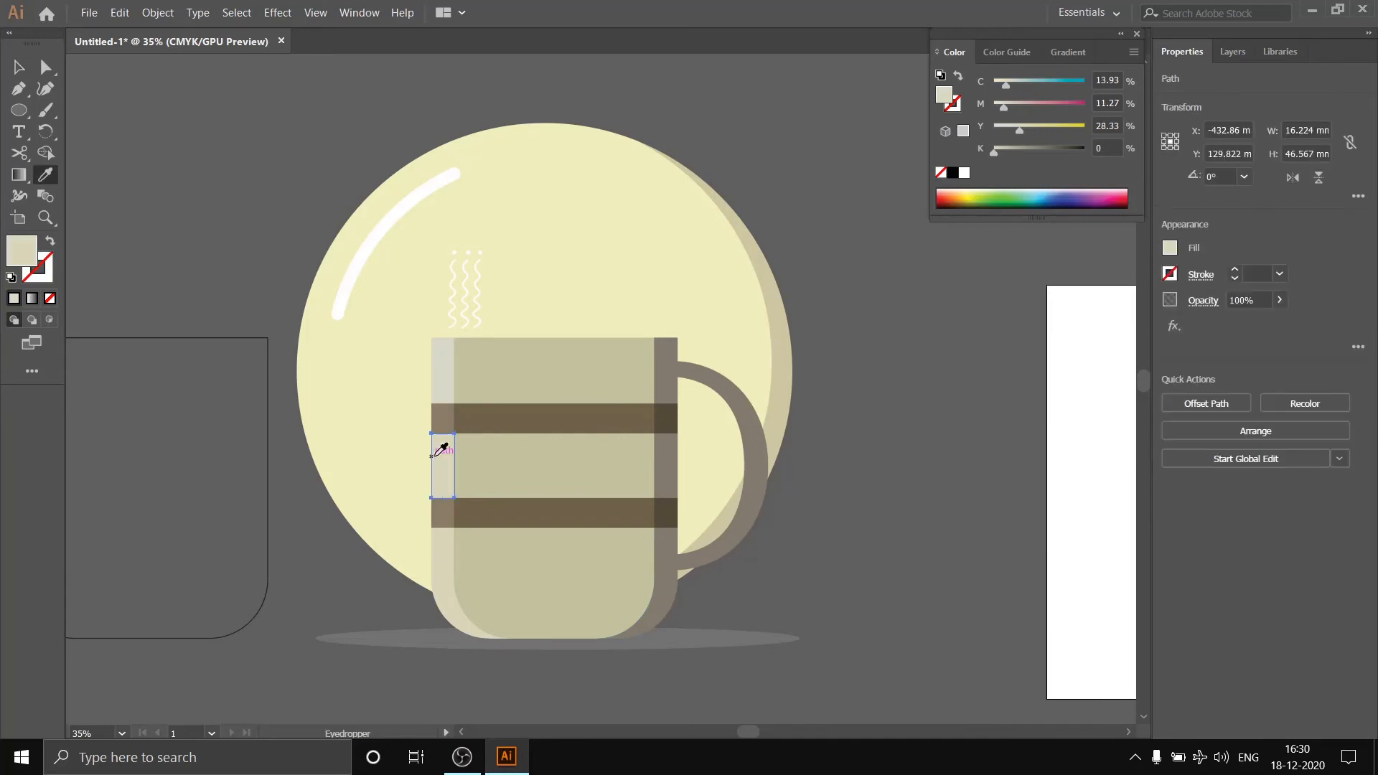
left_click(443, 381)
key("v")
left_click(446, 599)
key("i")
left_click(455, 477)
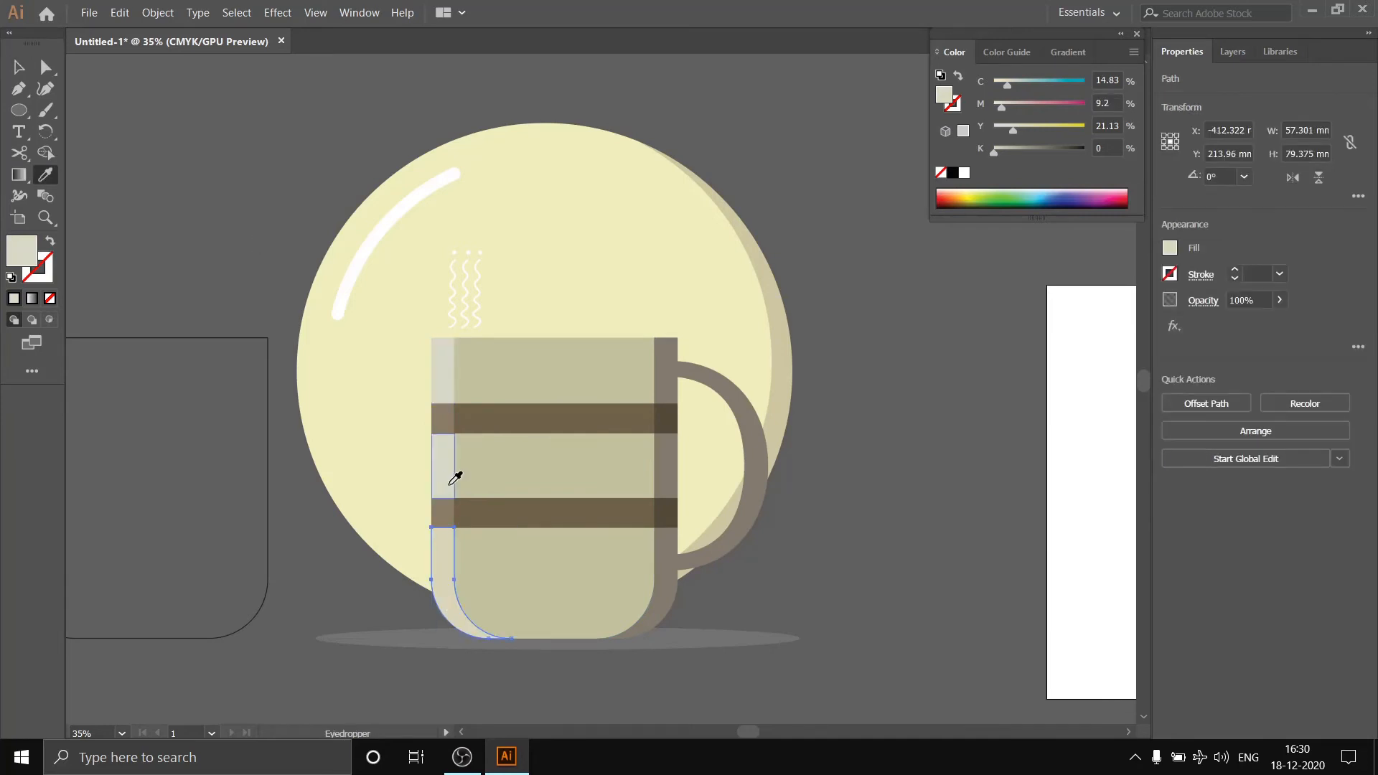
- Recolour the top section of the mug's right side strip with the fill #9c9a83
key("v")
left_click(667, 371)
key("i")
double_click(945, 99)
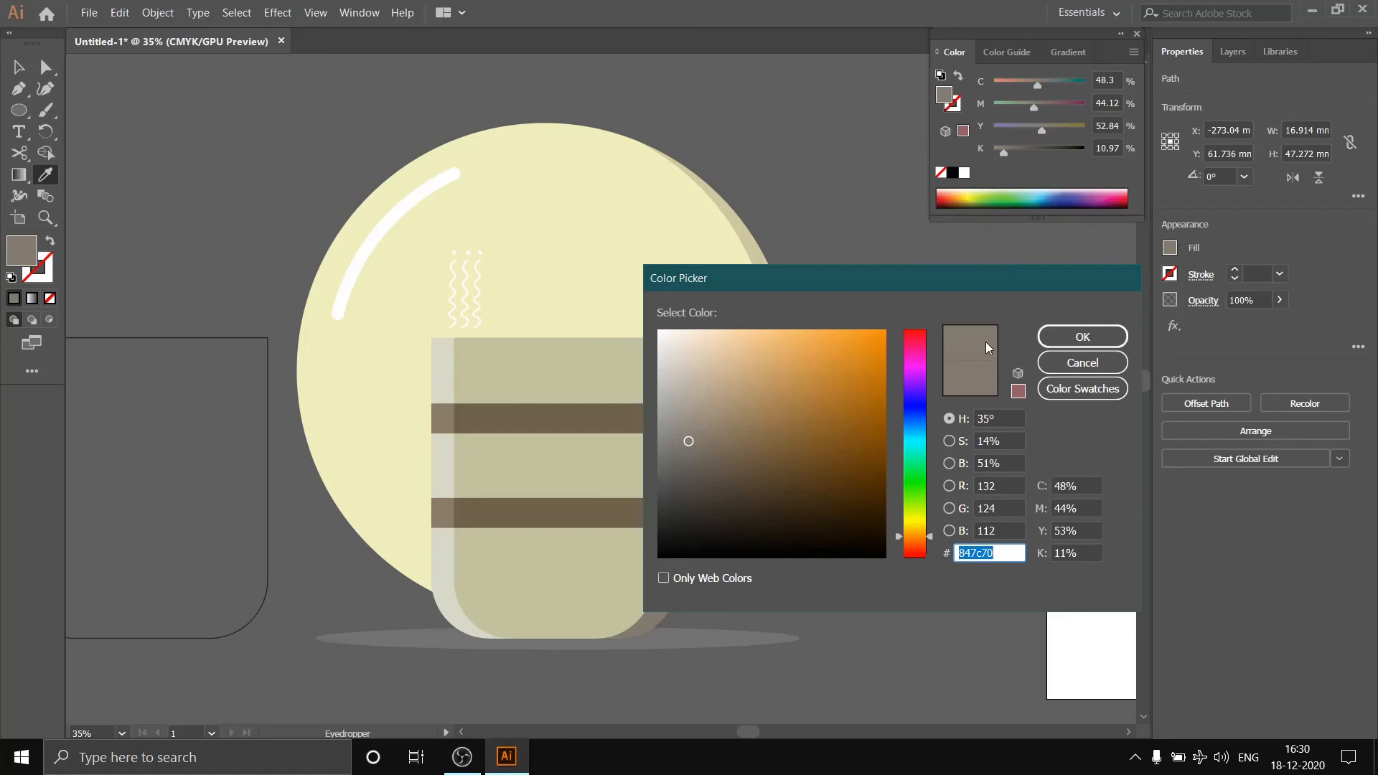
type("9c9a83")
key("Return")
key("v")
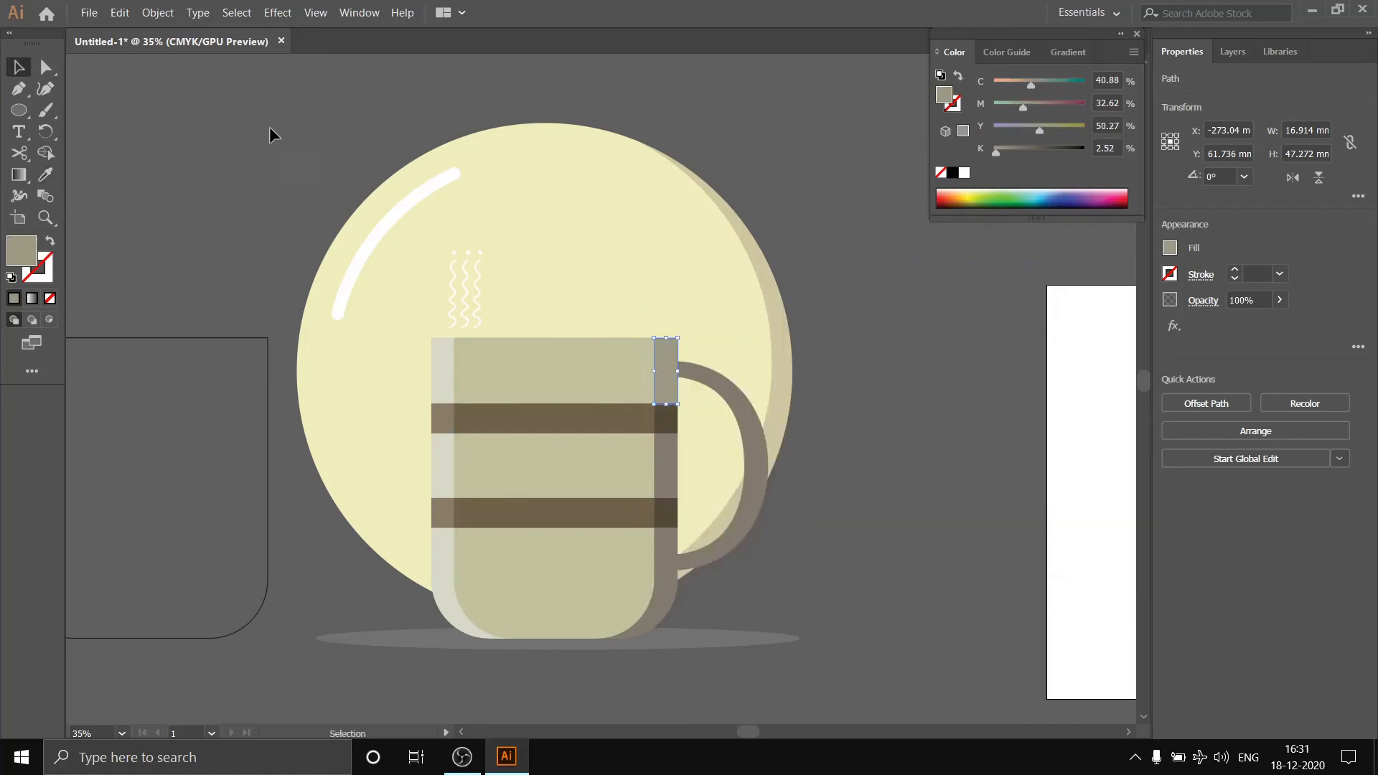
- Match the middle and bottom sections of the right side strip to its top section with the Eyedropper
left_click(662, 467)
key("i")
left_click(667, 373)
key("v")
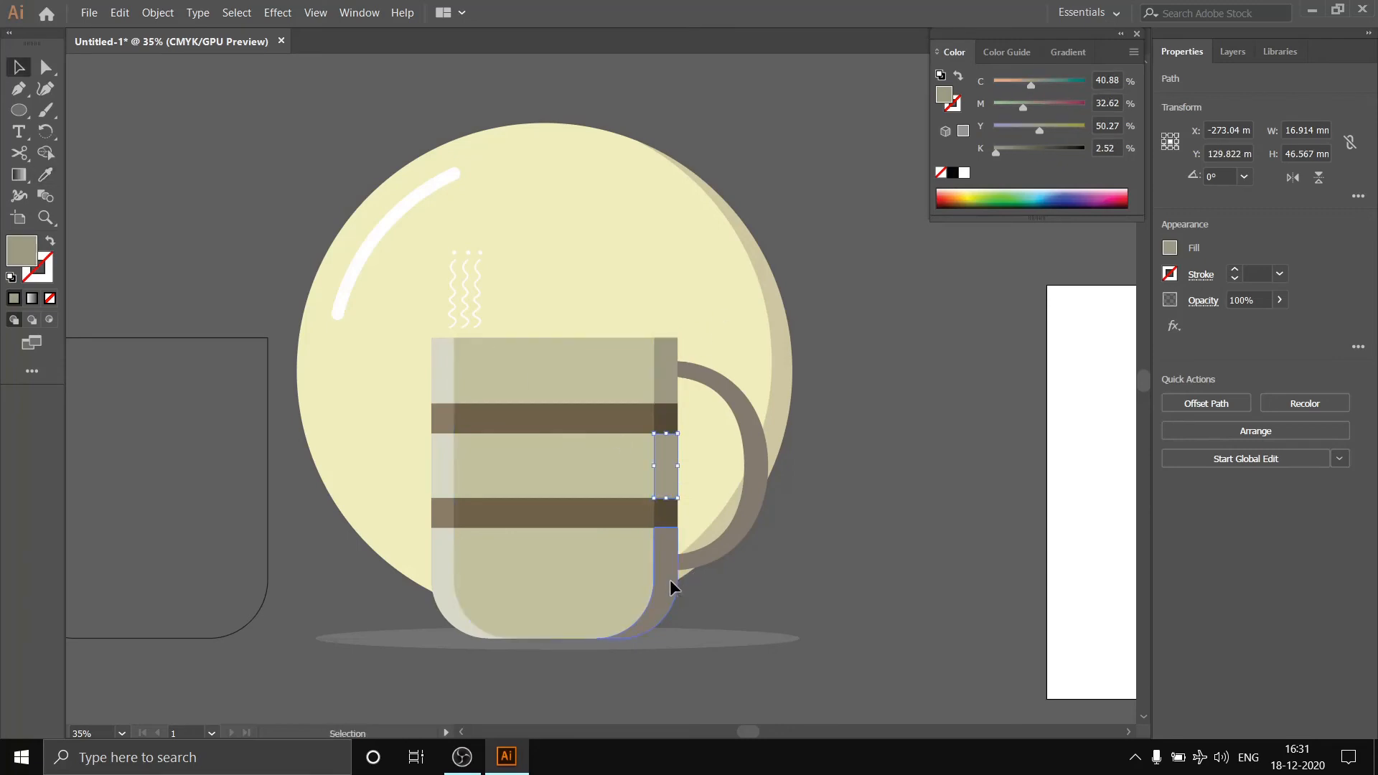
left_click(669, 579)
key("i")
left_click(670, 461)
- Match the mug handle's fill to the right side strip with the Eyedropper
key("v")
left_click(753, 501)
key("i")
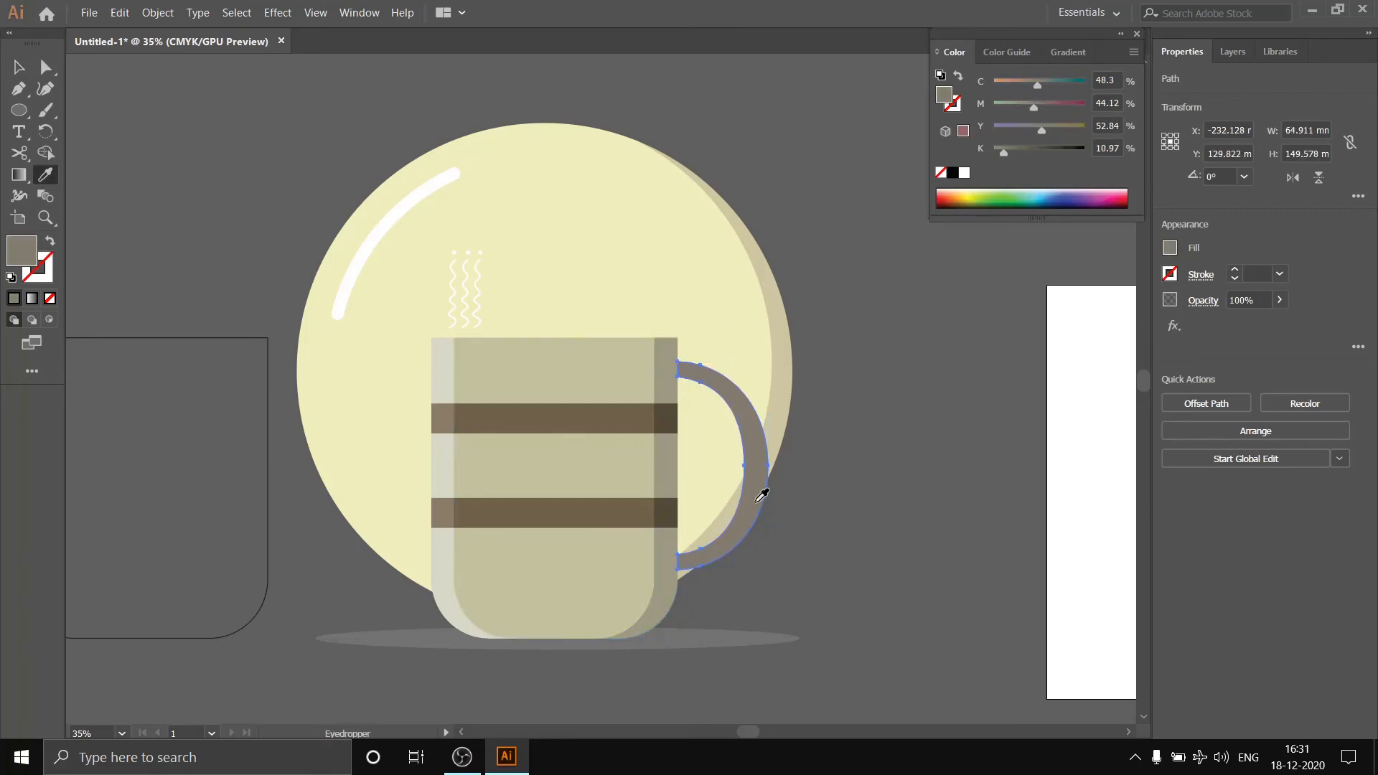
left_click(677, 368)
key("v")
left_click(201, 217)
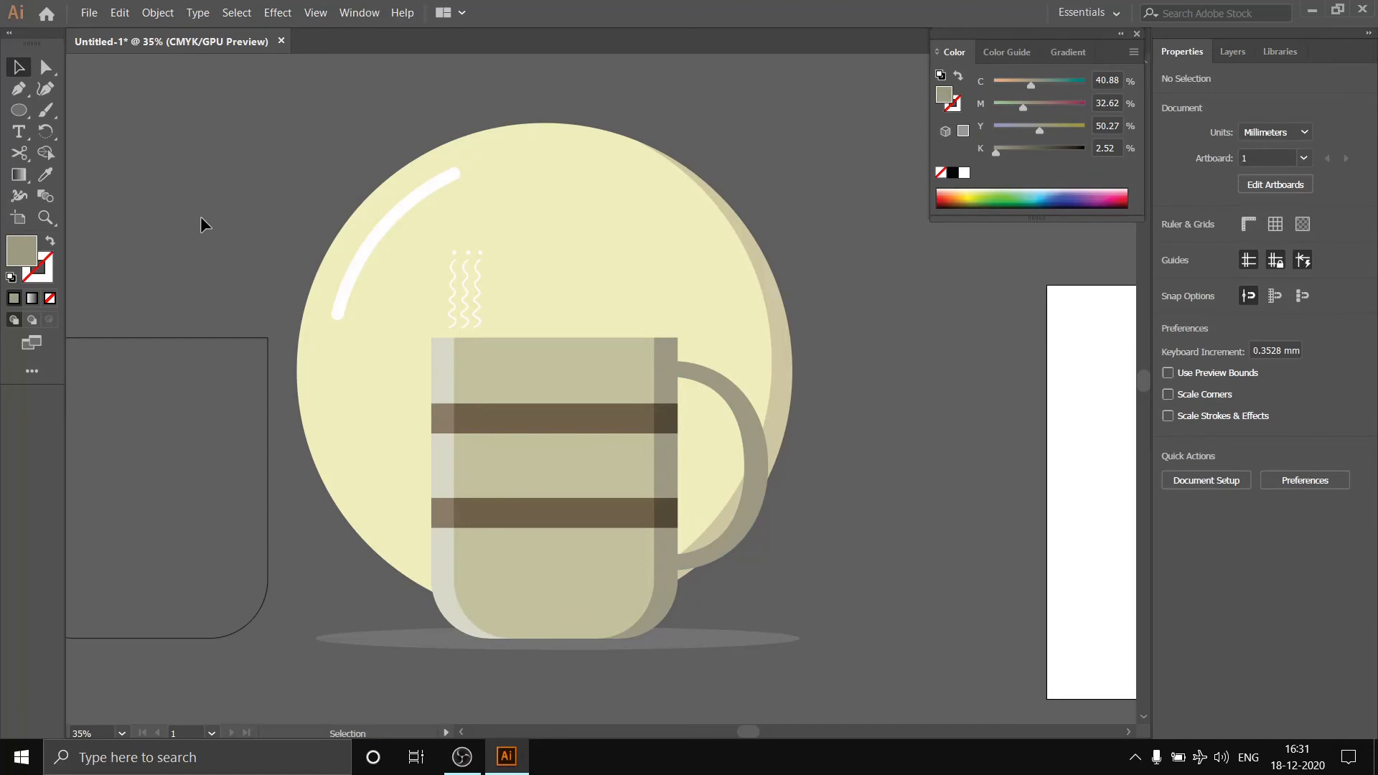
- Give the spare mug body outline beside the artwork a 2 pt stroke aligned to the outside with round corners
key("a")
left_click(159, 336)
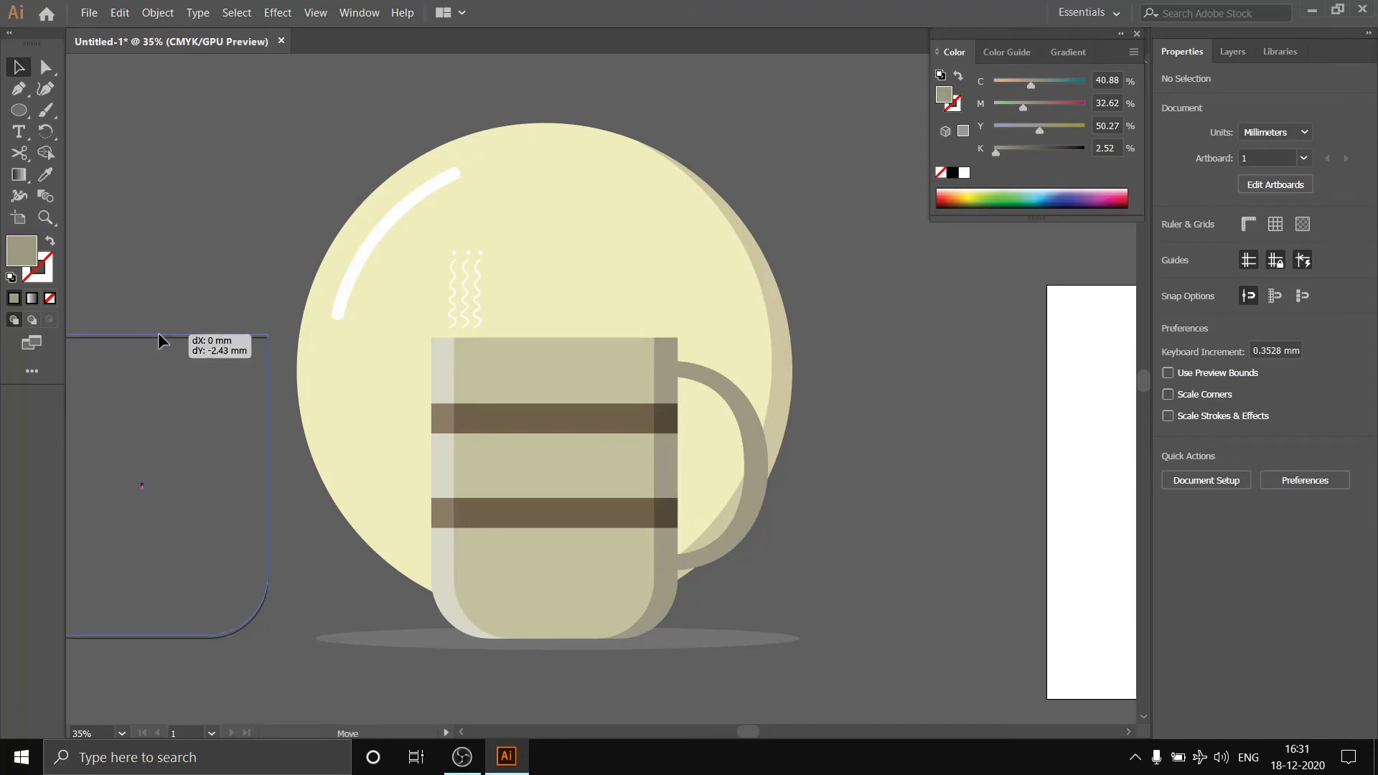
key("v")
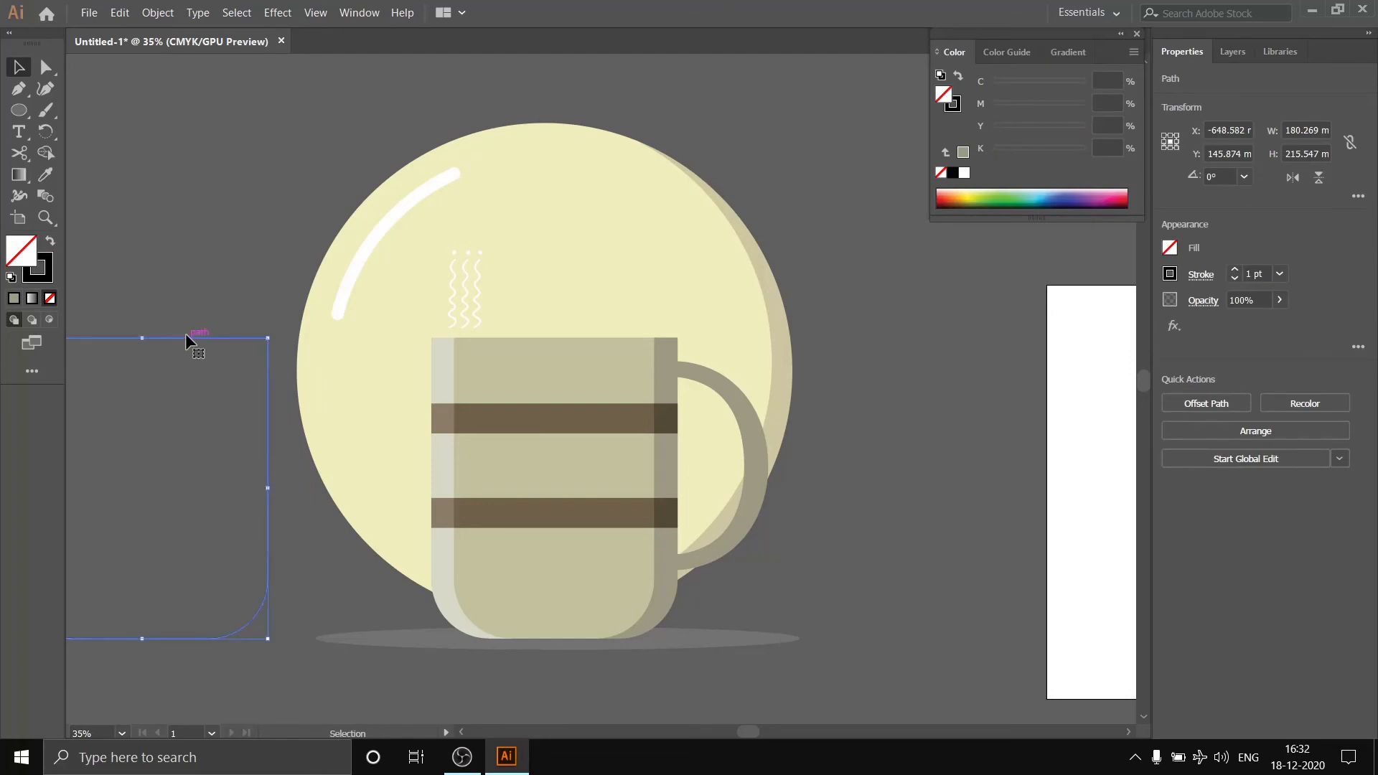
left_click(1235, 268)
left_click(1200, 274)
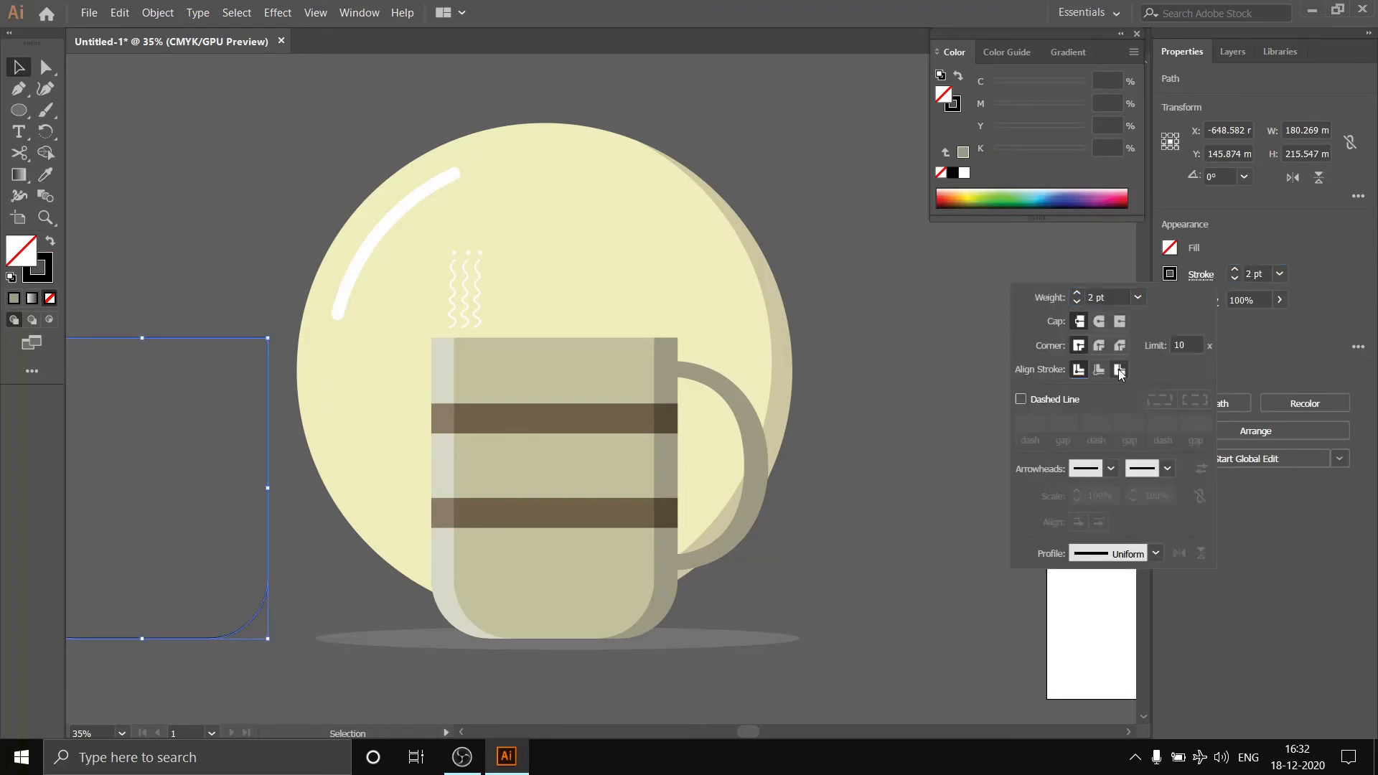
left_click(1099, 346)
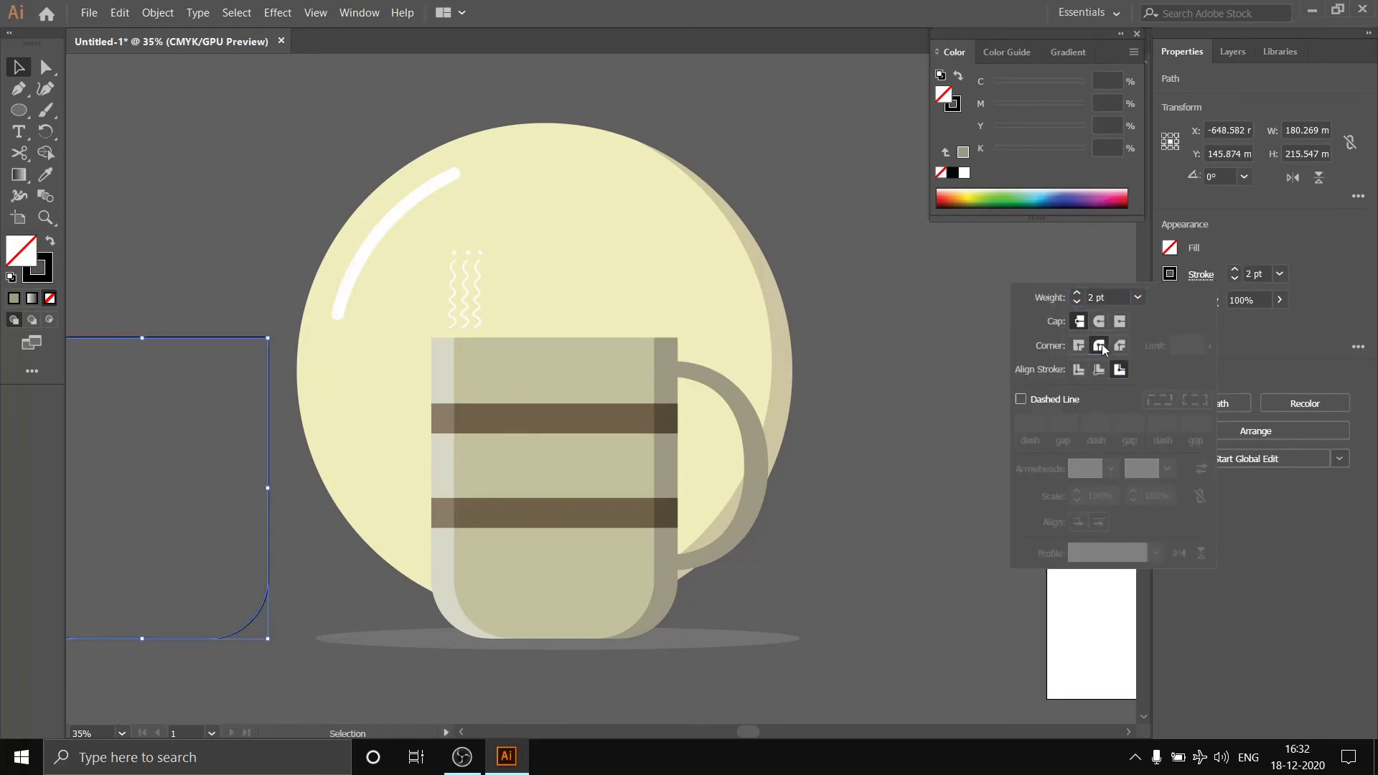
left_click(195, 252)
- Move the outline onto the mug body and narrow it symmetrically to about 177 mm wide to fit the mug's sides
left_click_drag(181, 335, 591, 332)
left_click_drag(590, 337, 590, 338)
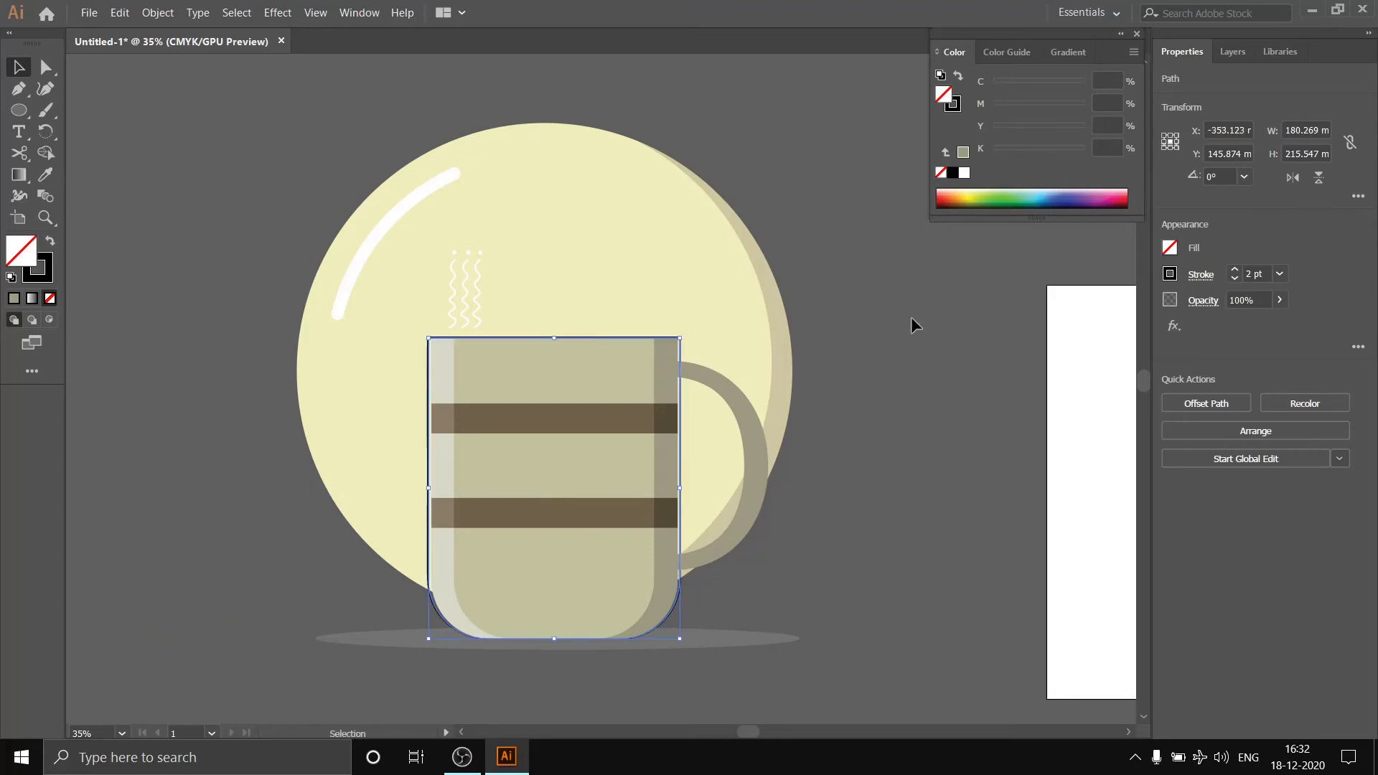
left_click(950, 492)
left_click(680, 459)
type("45")
key("Return")
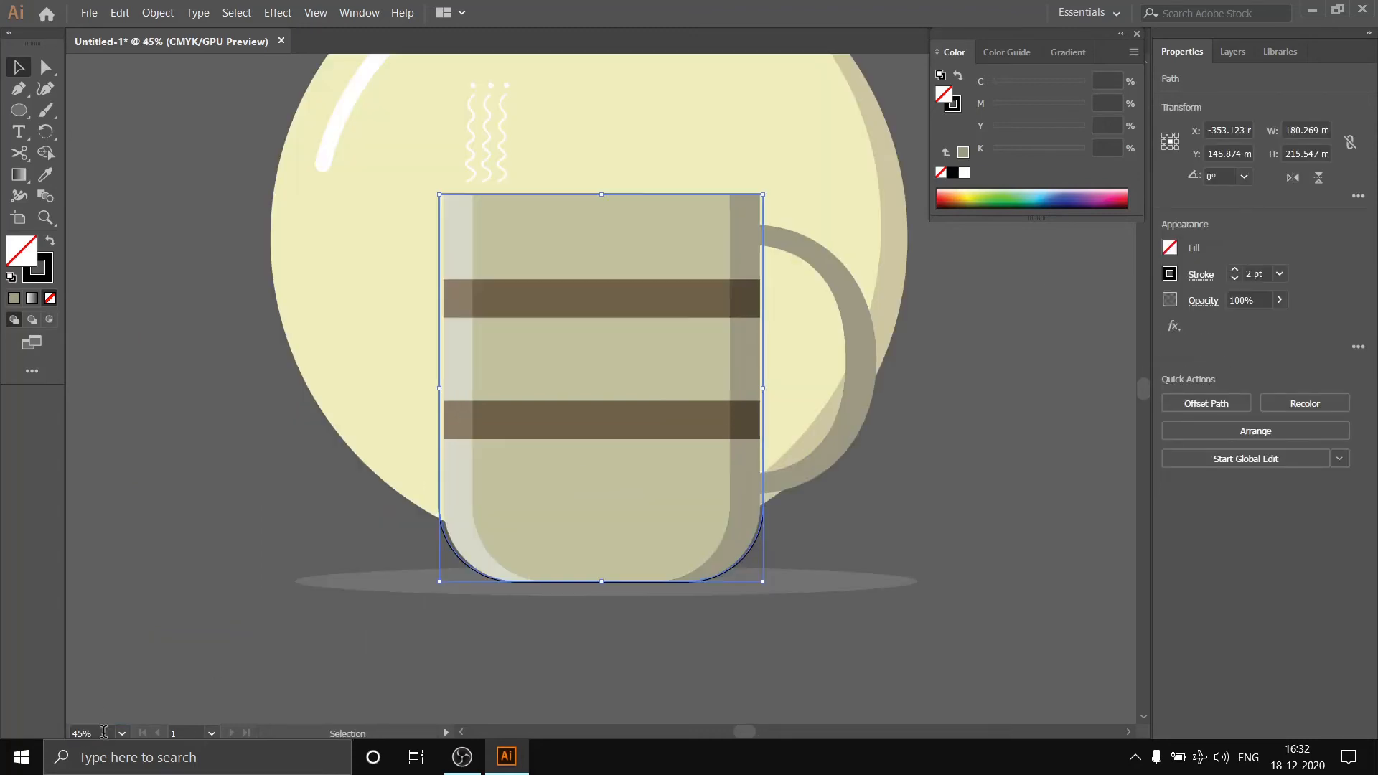
left_click_drag(766, 388, 761, 388)
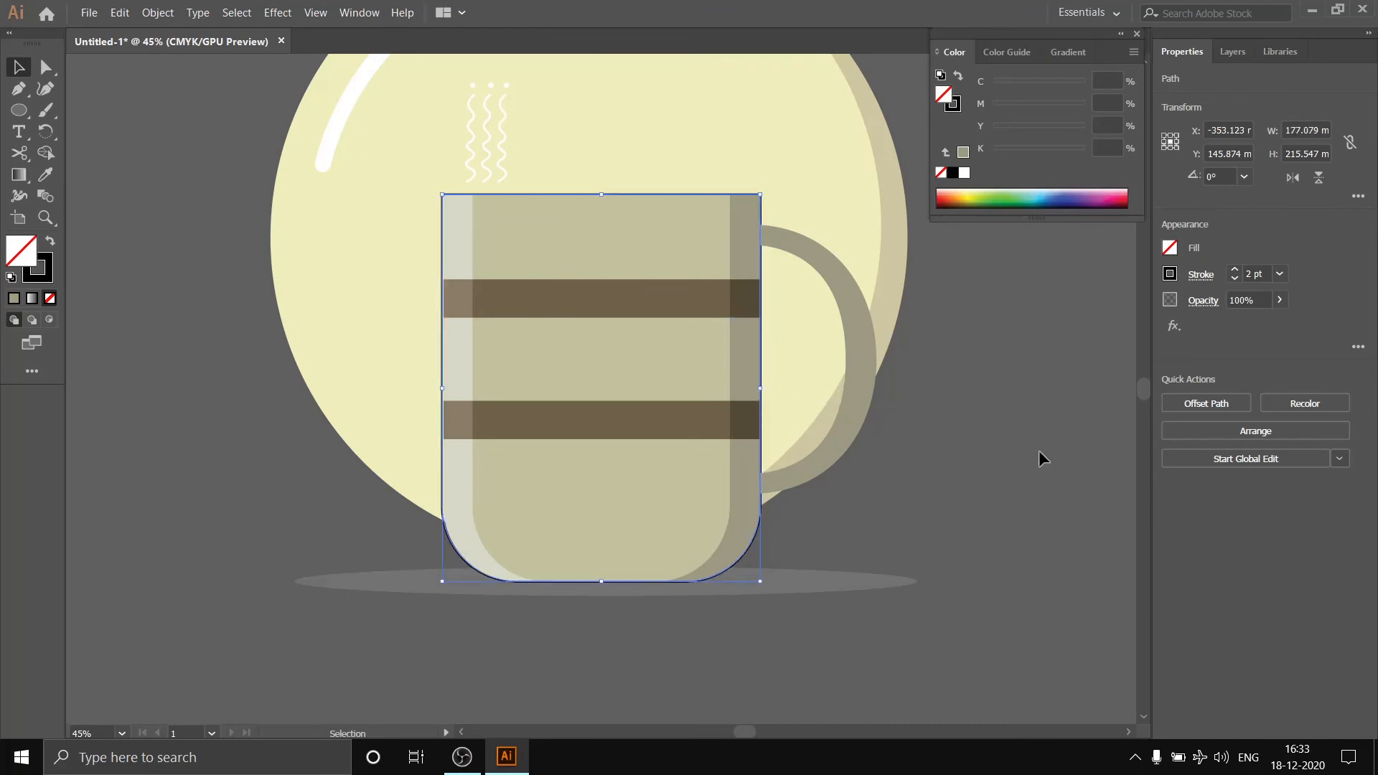
left_click(1039, 449)
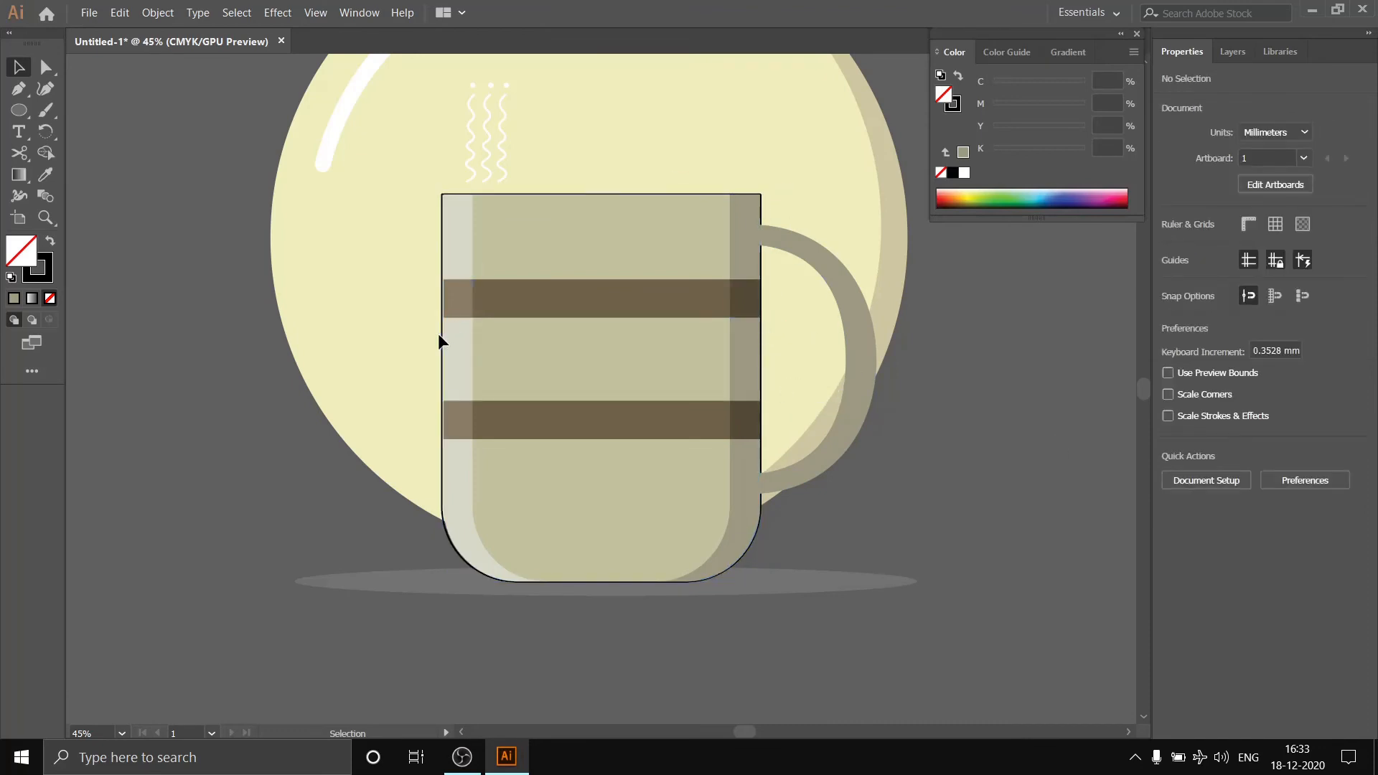
left_click_drag(439, 334, 300, 325)
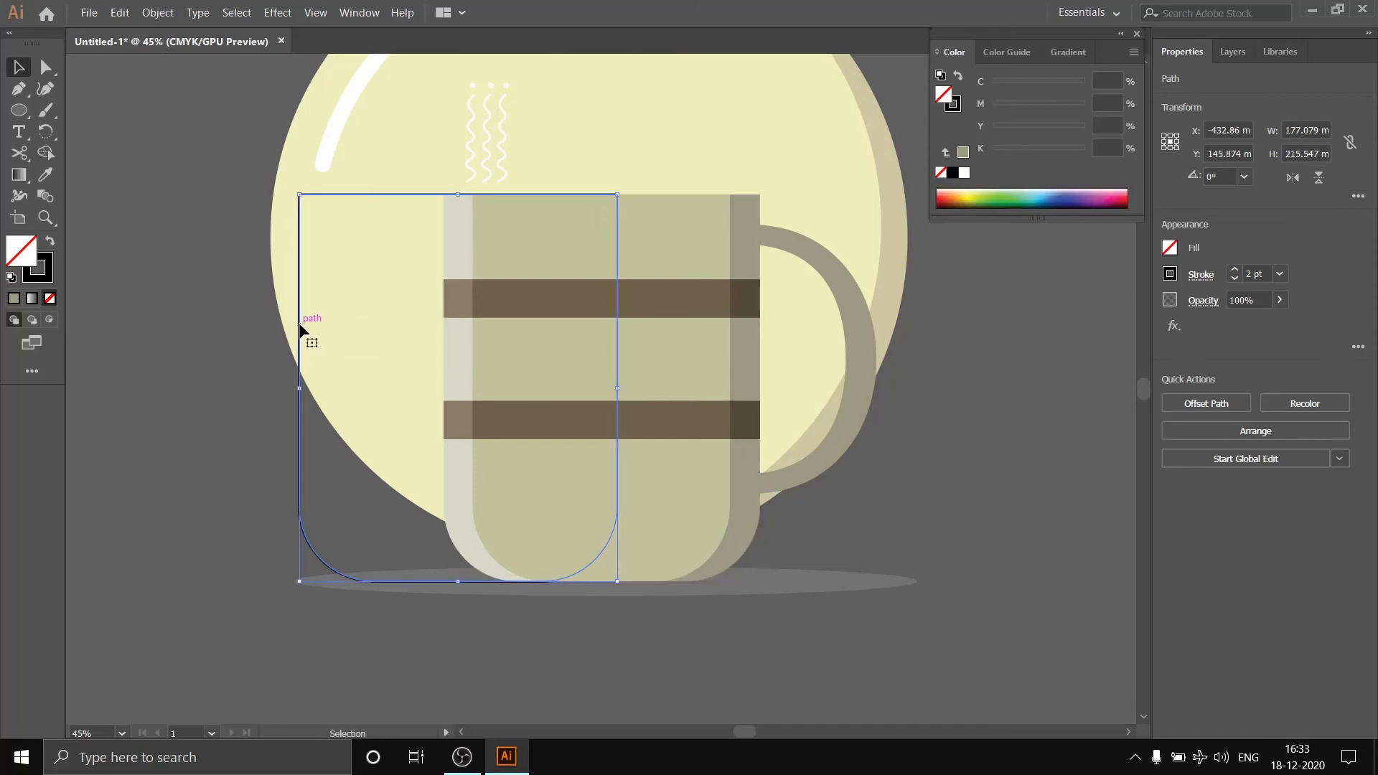
key("ctrl+z")
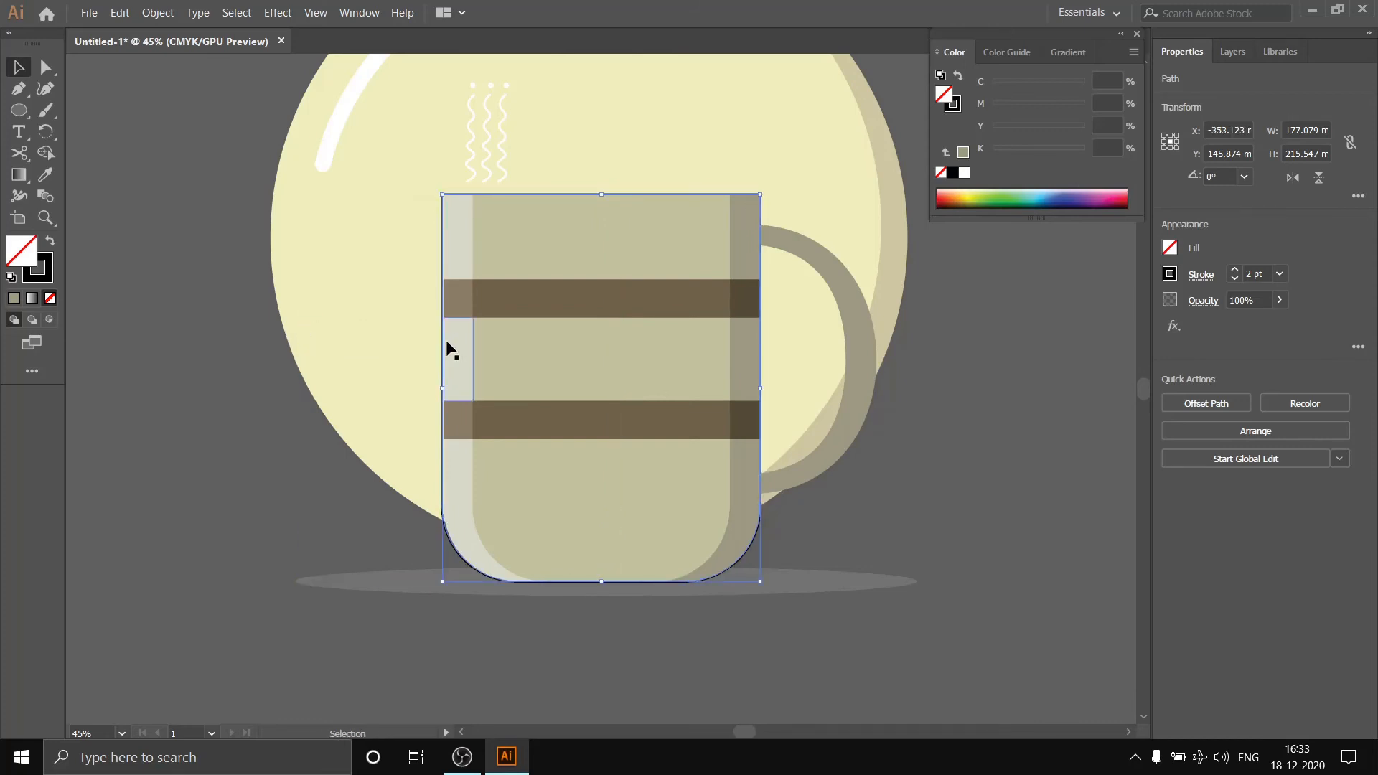
- Undo the mug body outline's placement on the mug, its narrowing and its stroke changes
mouse_move(760, 536)
left_mouse_down()
mouse_move(285, 517)
mouse_move(348, 498)
mouse_move(346, 390)
mouse_move(374, 390)
left_mouse_up()
key("ctrl+z")
key("ctrl+z")
key("ctrl+z")
key("ctrl+shift+z")
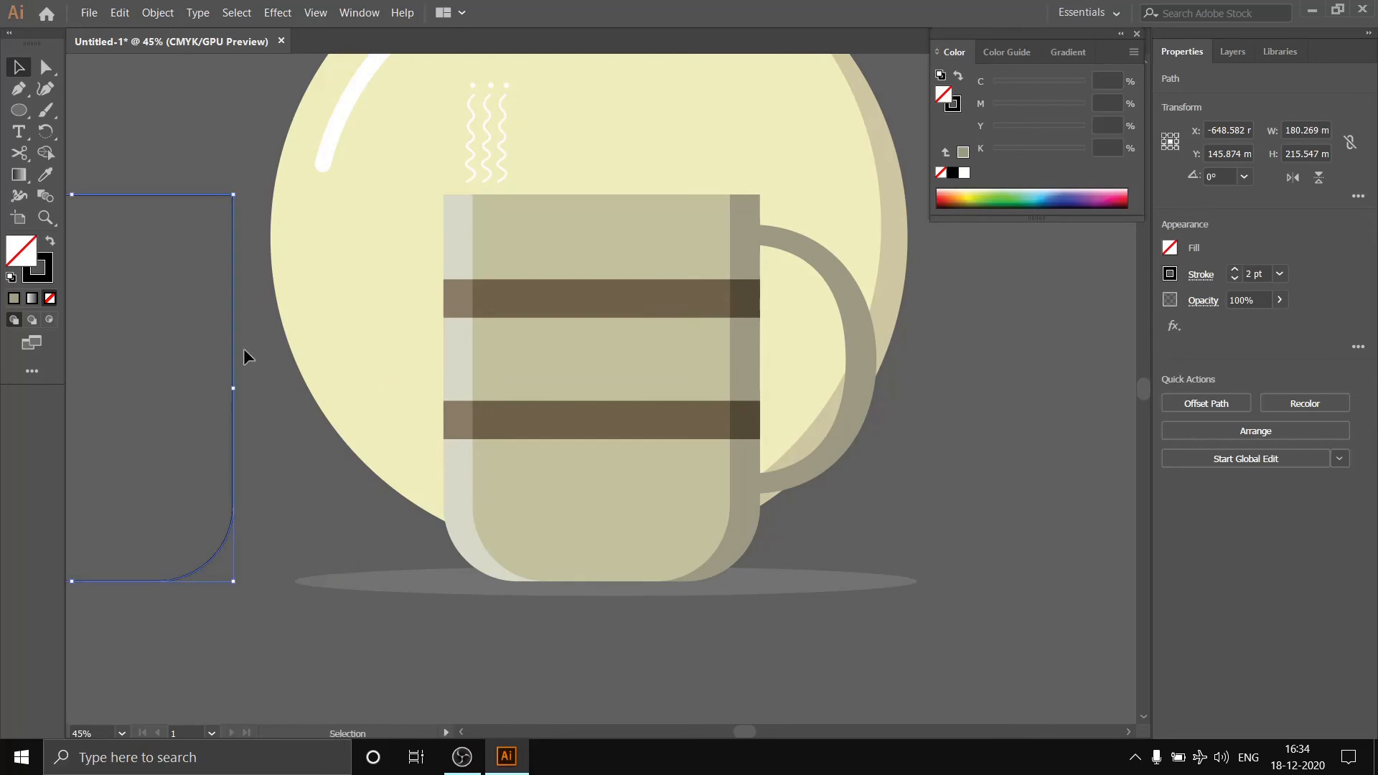
mouse_move(233, 348)
left_mouse_down()
mouse_move(759, 316)
mouse_move(764, 341)
mouse_move(343, 300)
left_mouse_up()
key("ctrl+z")
key("ctrl+z")
mouse_move(232, 493)
left_mouse_down()
mouse_move(854, 501)
mouse_move(90, 443)
left_mouse_up()
key("ctrl+z")
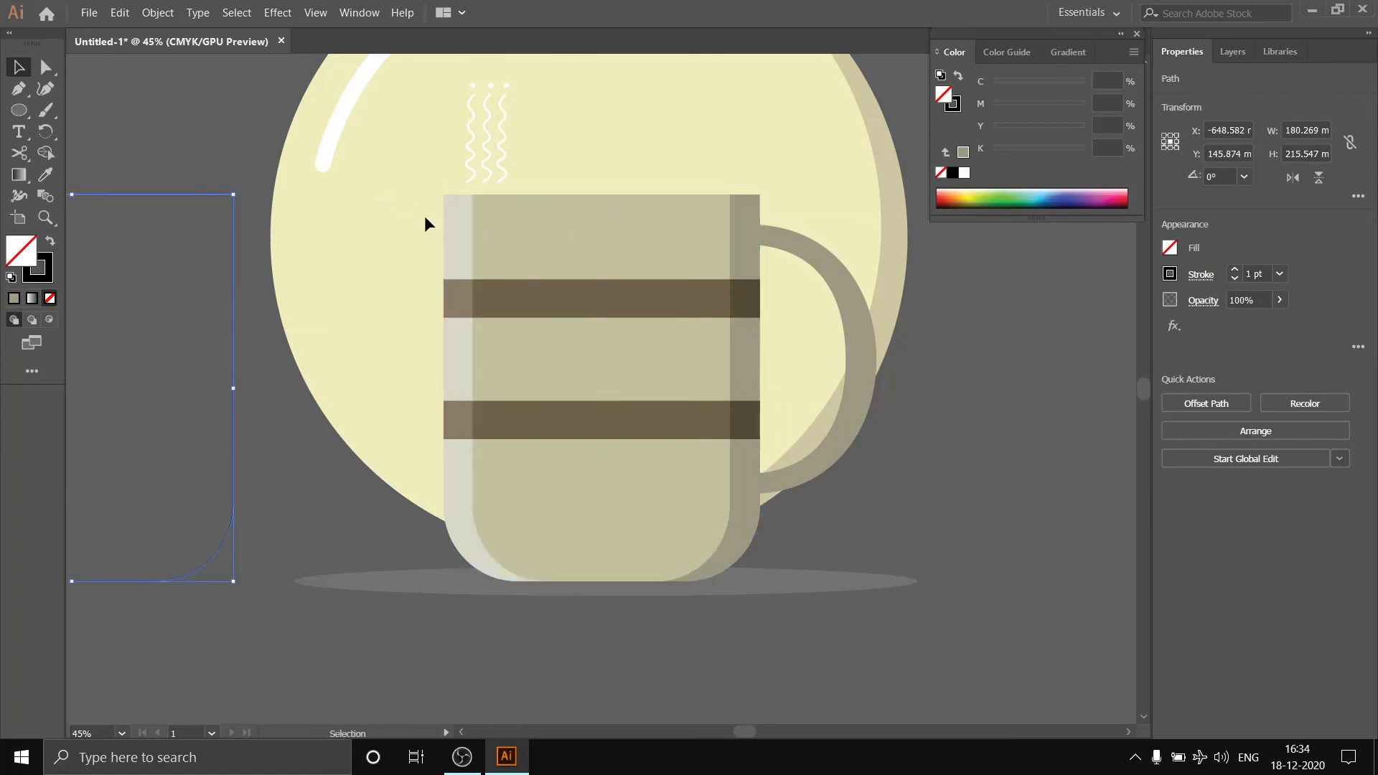
- Select the white highlight arc and all steam lines and dots, and lock them
key("F7")
left_click_drag(844, 127, 845, 127)
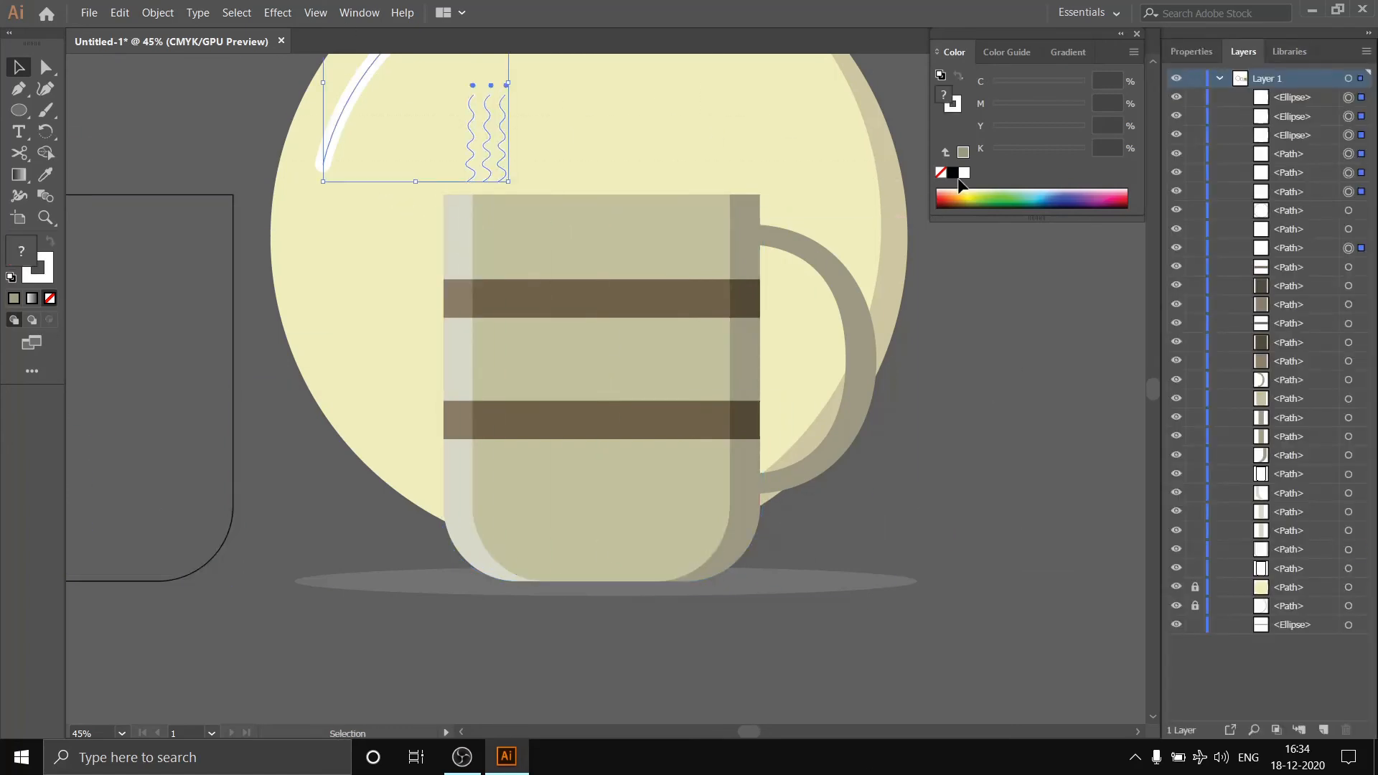
key("ctrl+2")
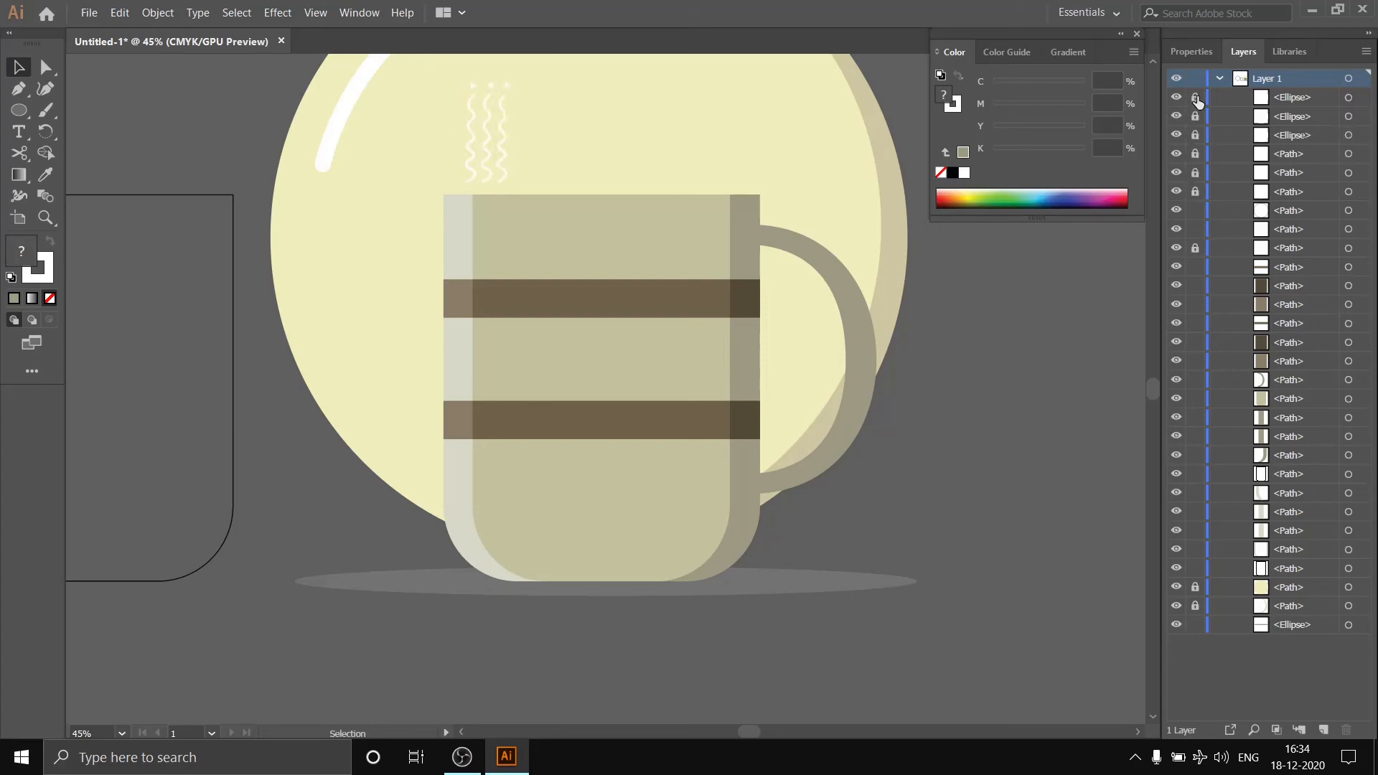
left_click_drag(1193, 588, 1194, 606)
left_click_drag(215, 129, 977, 184)
left_click_drag(1196, 590, 1195, 607)
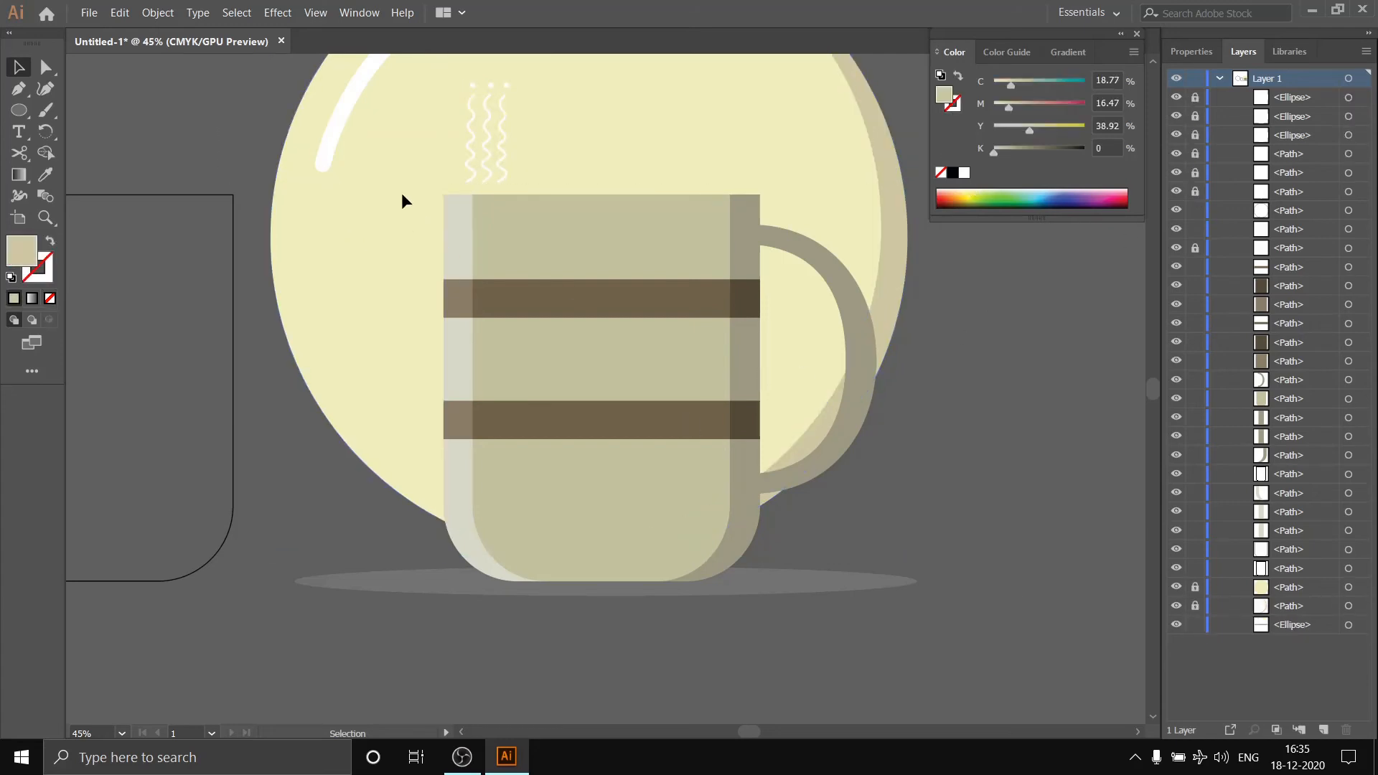
- Duplicate the whole mug with its handle to empty space beside the artwork and give the copy a 2 pt black stroke
left_click_drag(402, 195, 906, 474)
left_click_drag(867, 417, 565, 406)
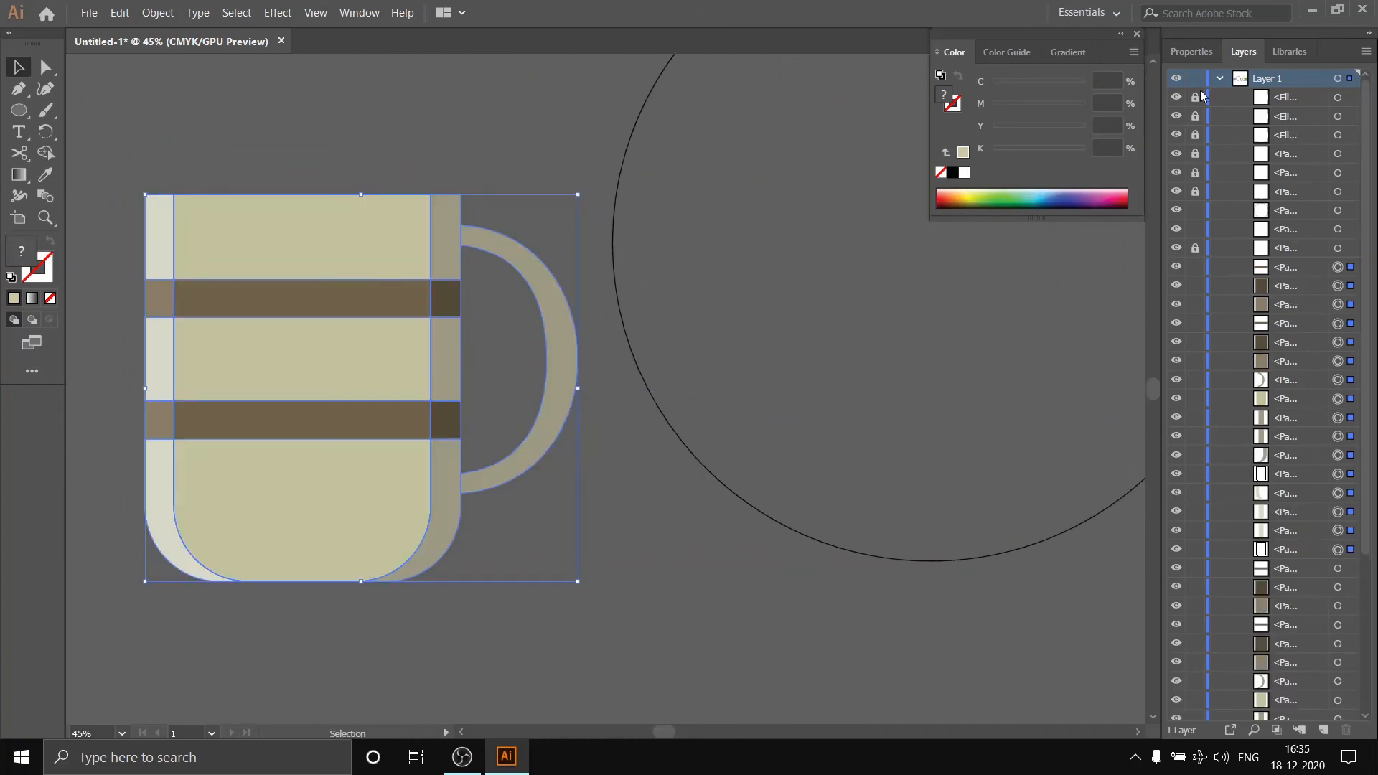
left_click(1191, 51)
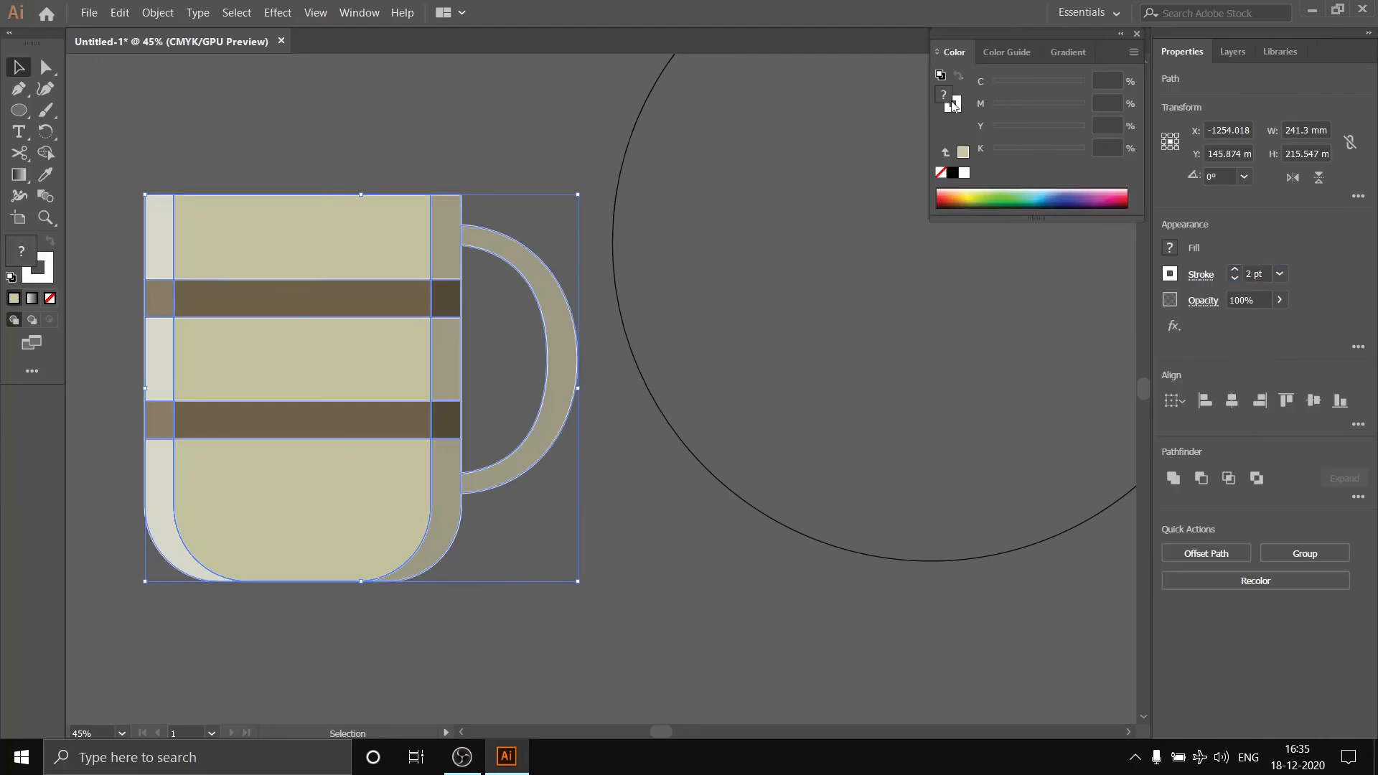
double_click(952, 104)
left_click(1080, 360)
left_click(953, 174)
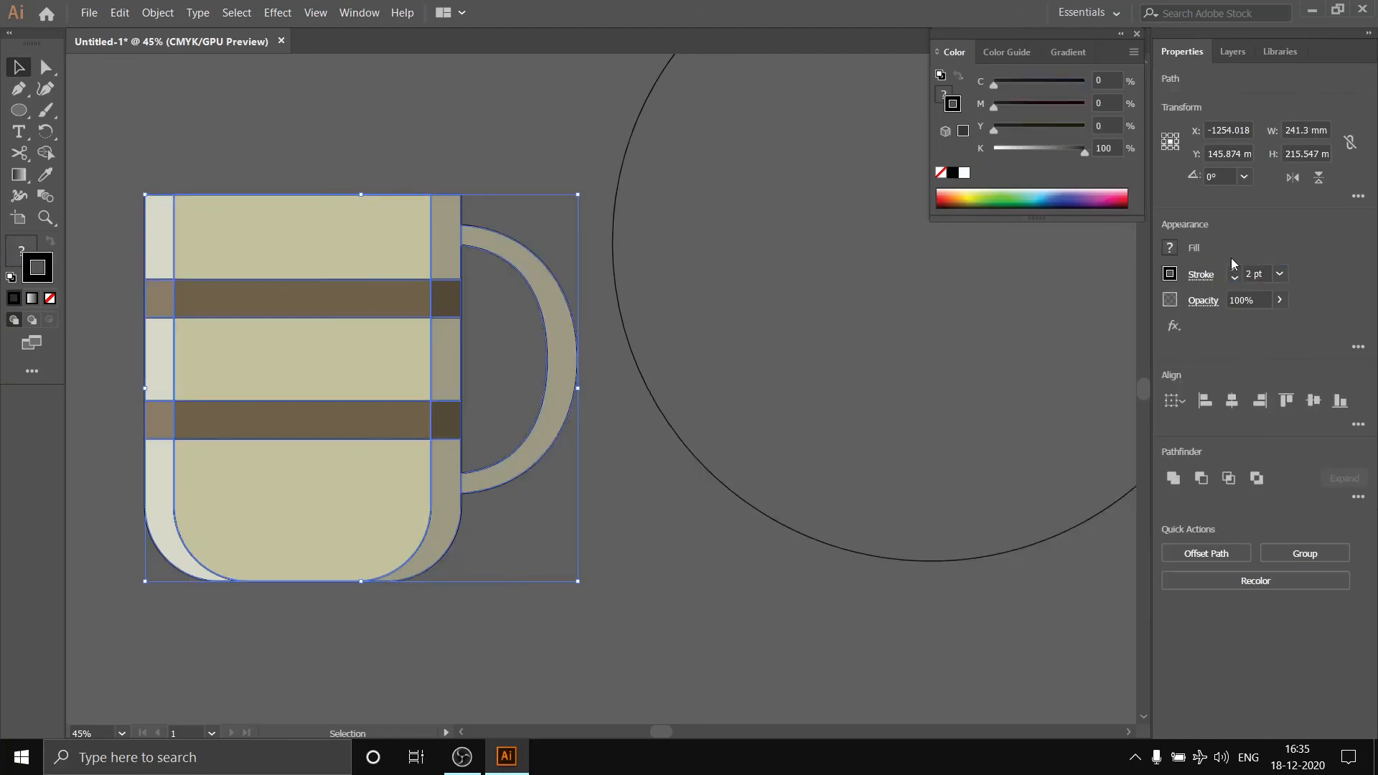
- Merge all body, band, shading and handle pieces of the mug copy into one silhouette with the Shape Builder
left_click(45, 153)
mouse_move(175, 209)
left_mouse_down()
mouse_move(440, 256)
mouse_move(304, 402)
mouse_move(424, 433)
mouse_move(320, 427)
mouse_move(440, 403)
left_mouse_up()
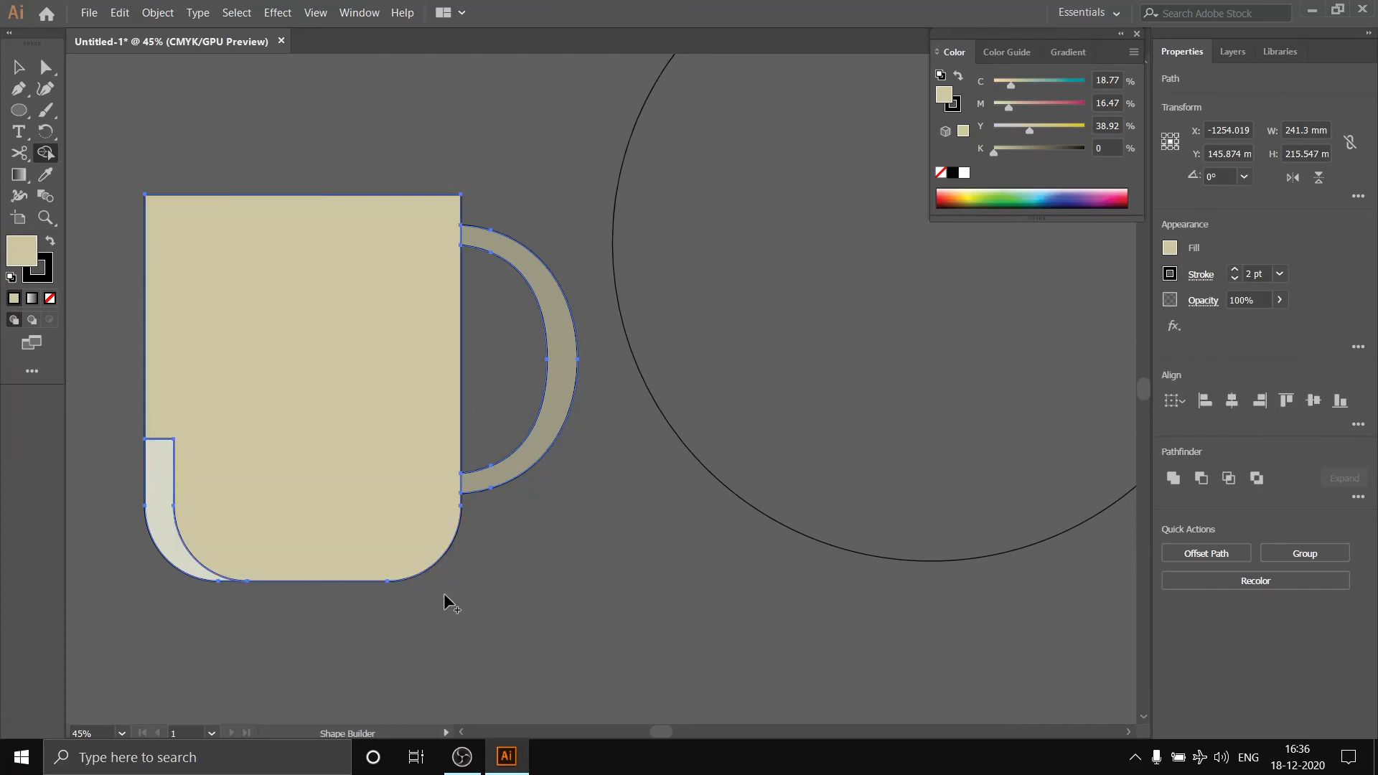
mouse_move(244, 440)
left_mouse_down()
mouse_move(431, 492)
mouse_move(483, 480)
left_mouse_up()
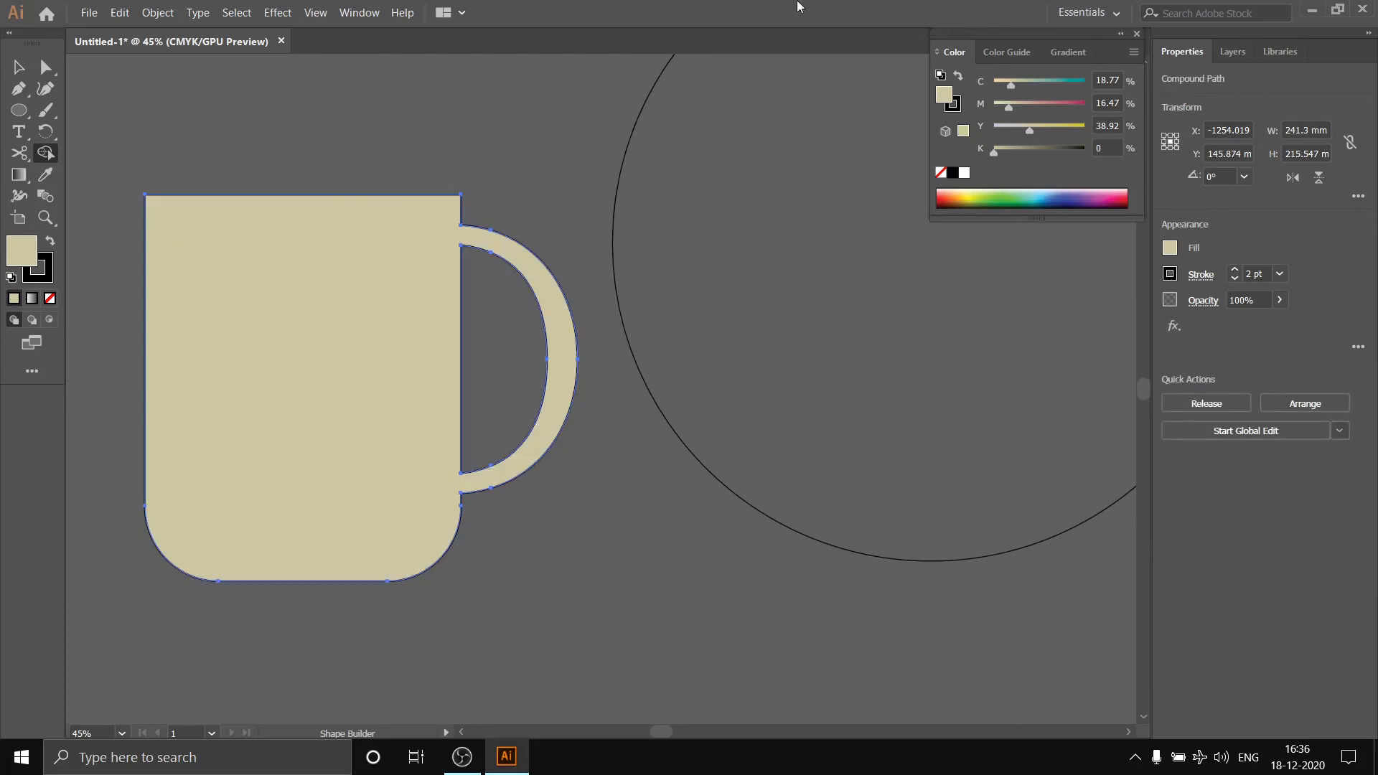
- Remove the mug silhouette's fill and give its stroke round corners aligned to the outside
left_click(941, 173)
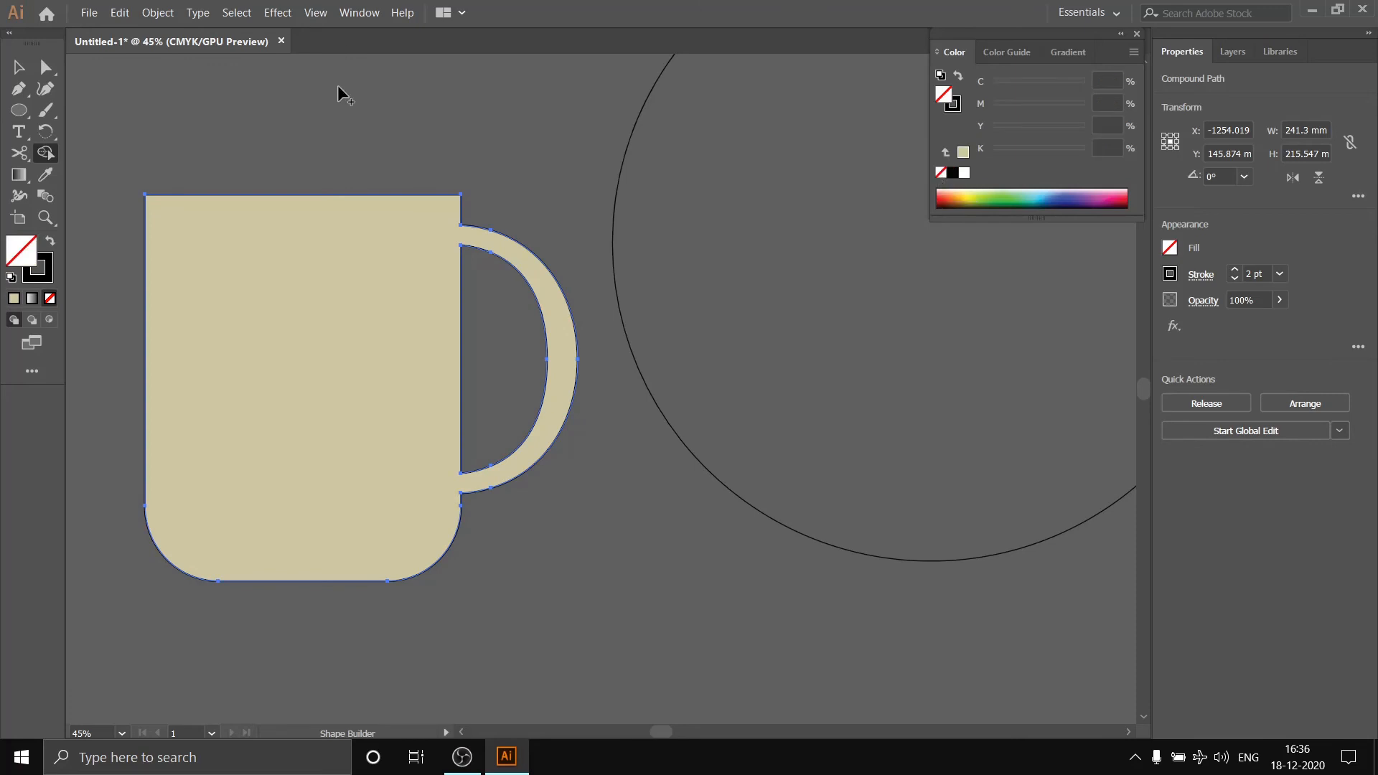
key("v")
left_click(941, 173)
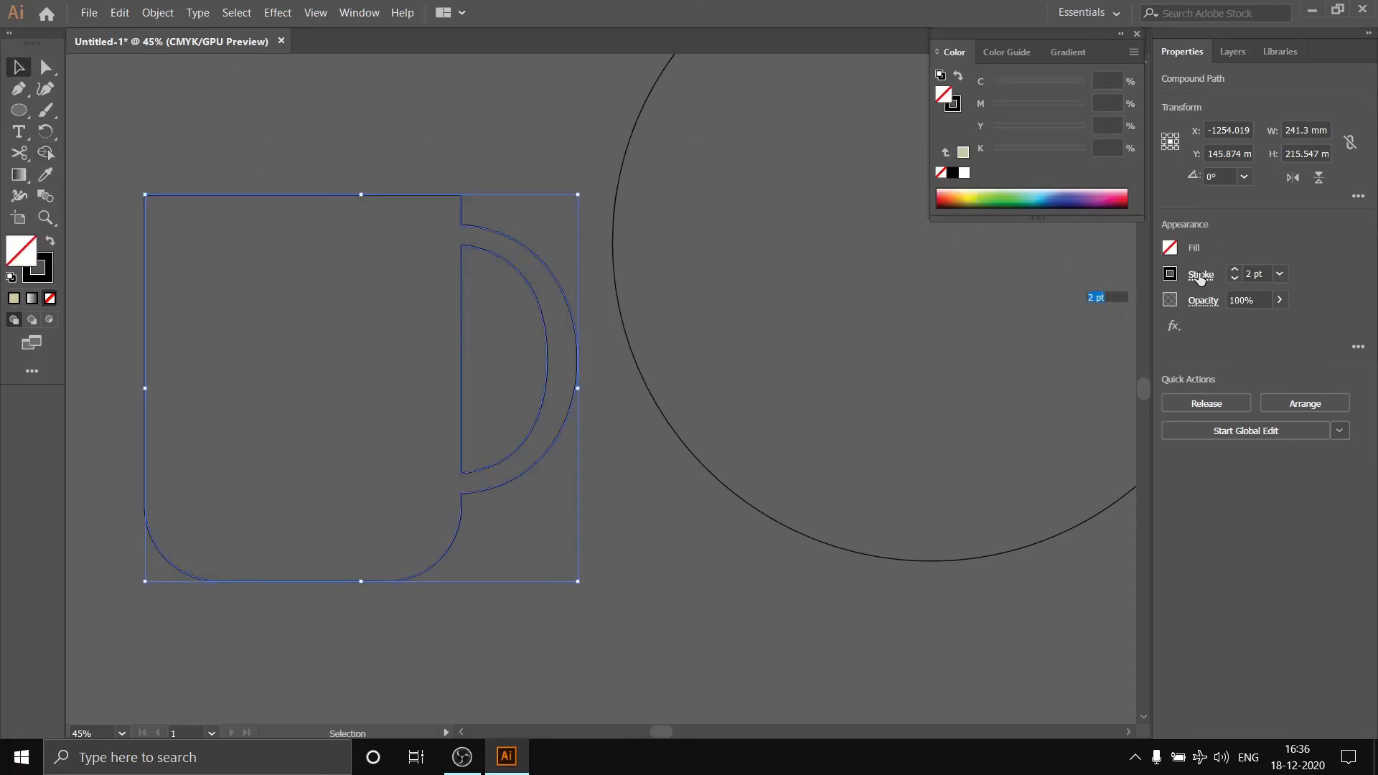
left_click(1099, 347)
left_click(376, 184)
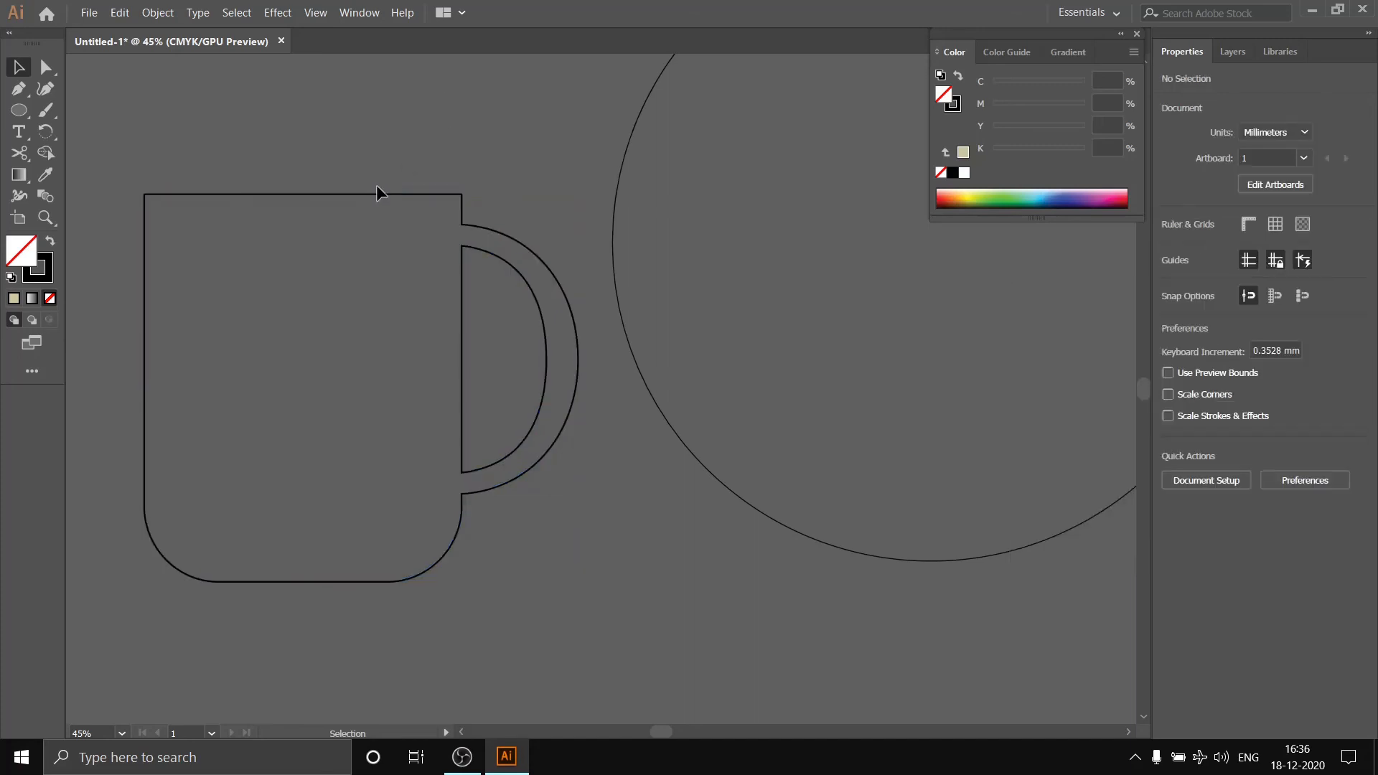
- Move the mug silhouette outline onto the coloured mug and fine-position it flush with the body's left edge
mouse_move(366, 193)
left_mouse_down()
mouse_move(1184, 255)
mouse_move(1022, 270)
mouse_move(1138, 244)
mouse_move(678, 199)
left_mouse_up()
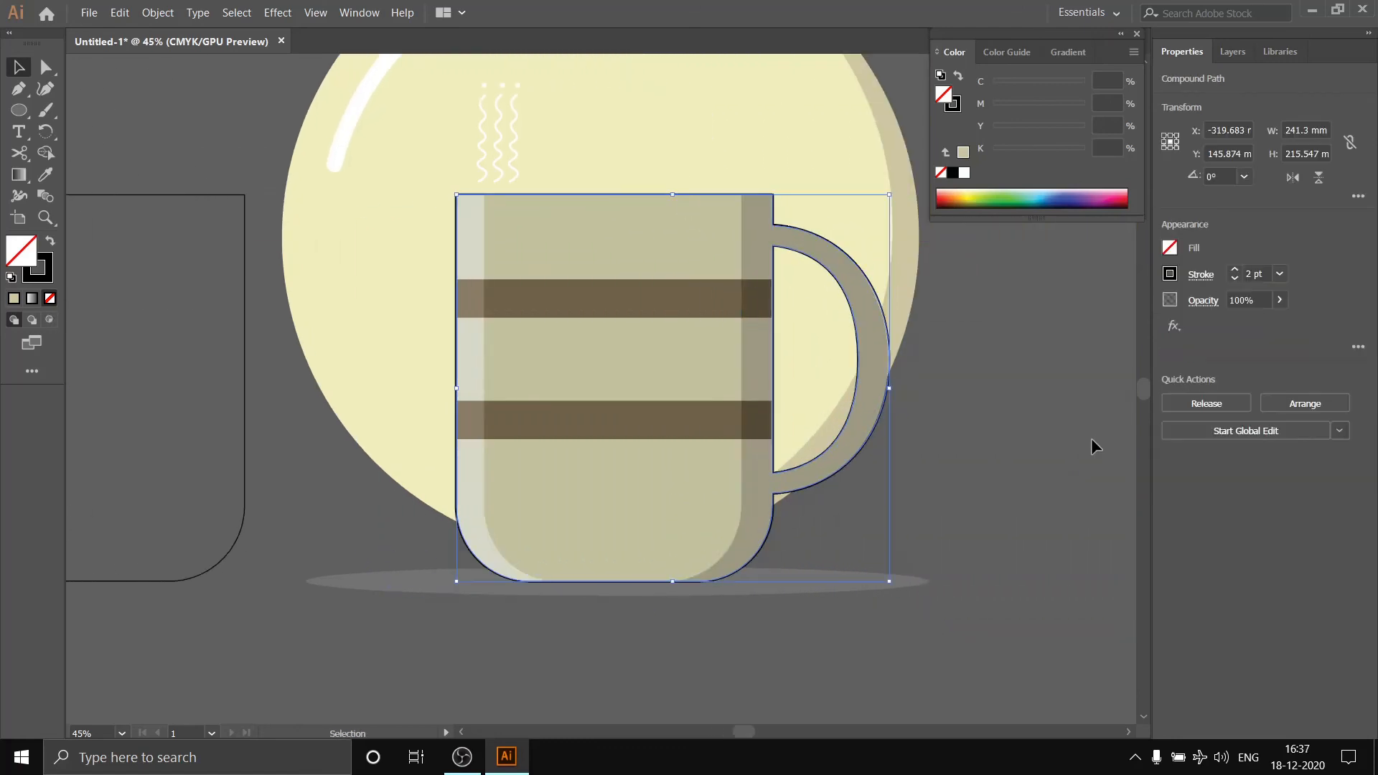
left_click(1075, 438)
left_click(91, 739)
type("5555")
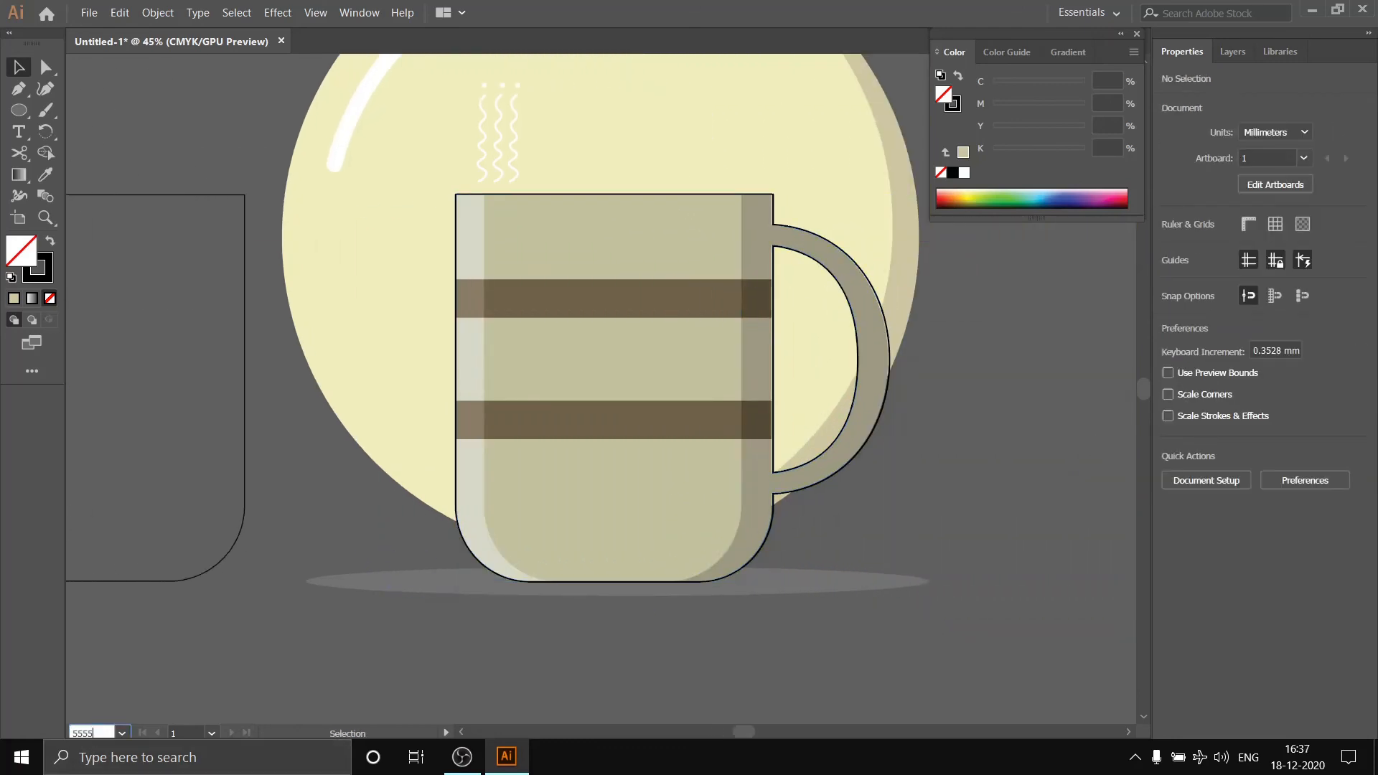
key("Return")
left_click_drag(749, 731, 754, 733)
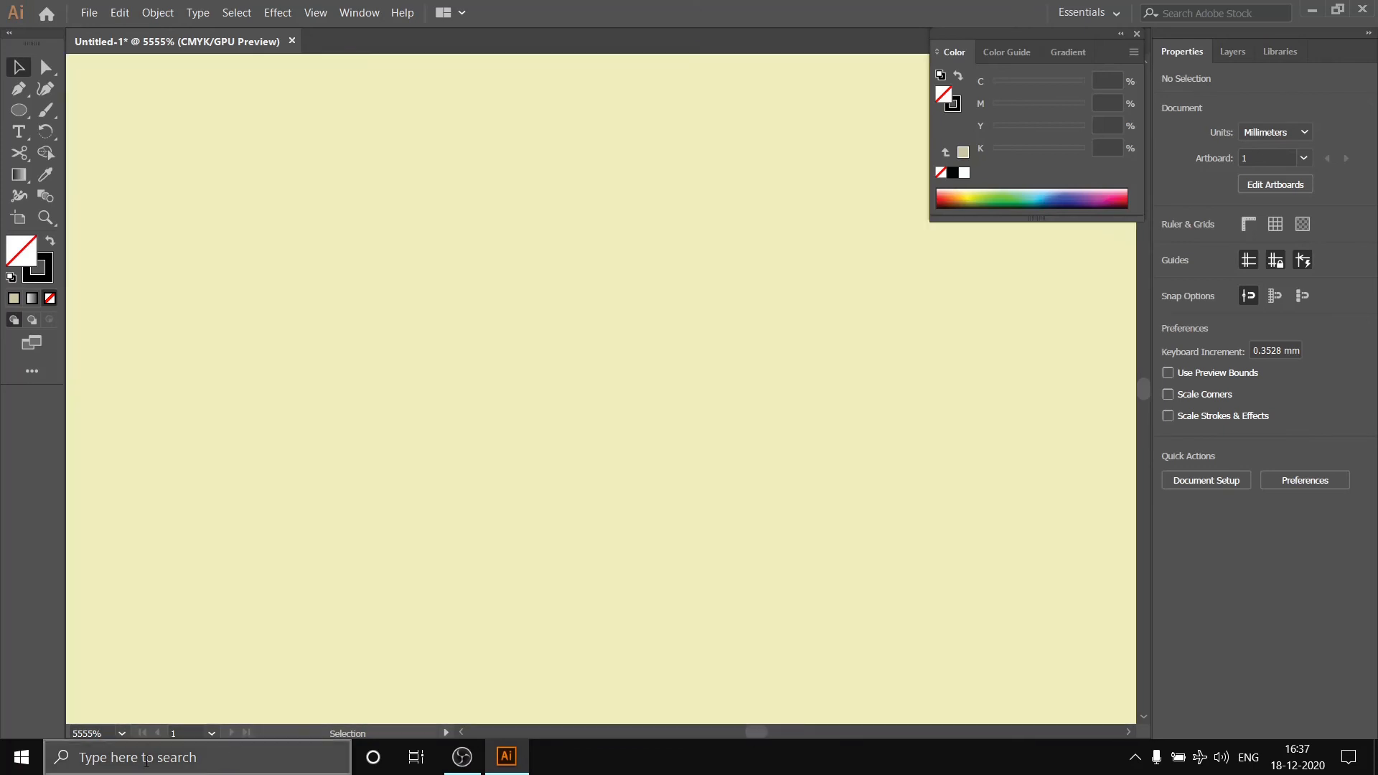
left_click(108, 733)
type("555")
key("Return")
left_click_drag(248, 436, 235, 436)
left_click_drag(752, 731, 733, 729)
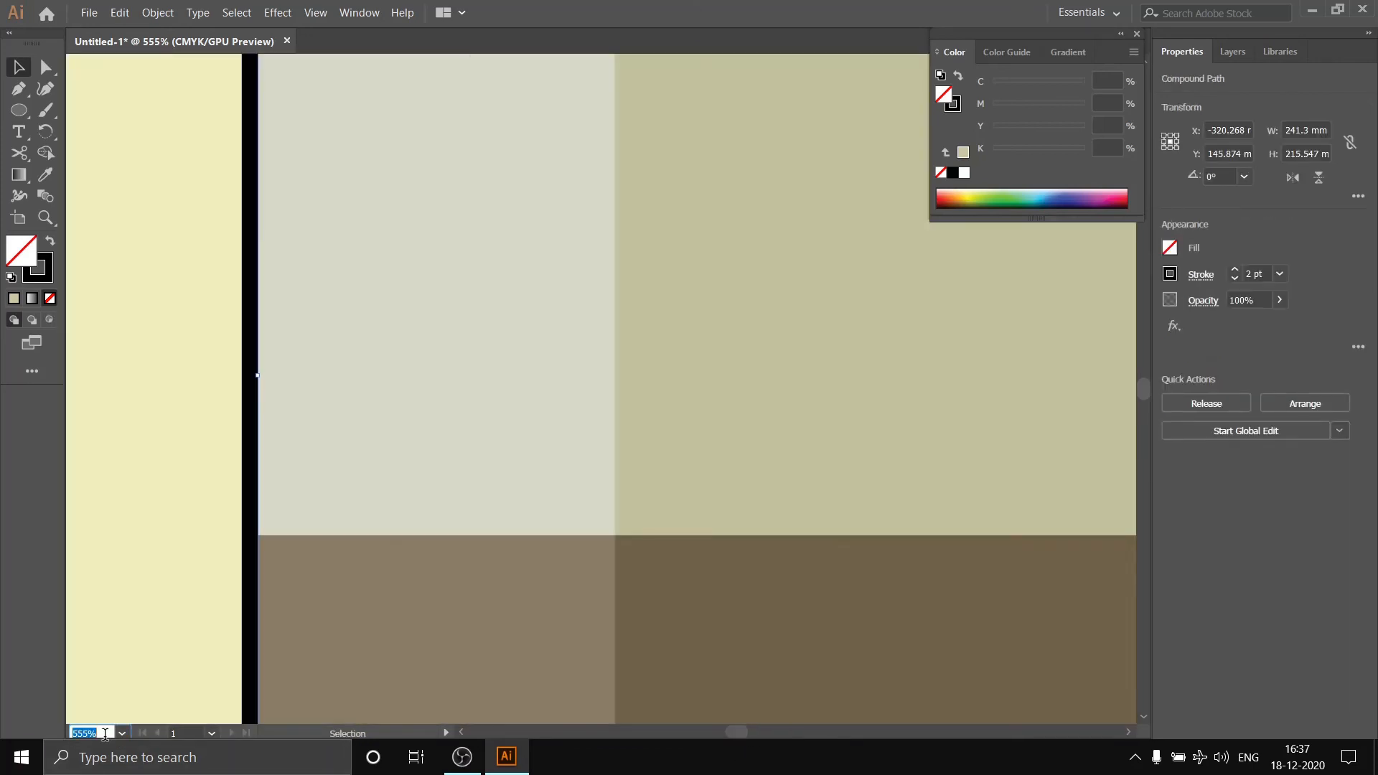
type("35")
key("Return")
left_click(868, 413)
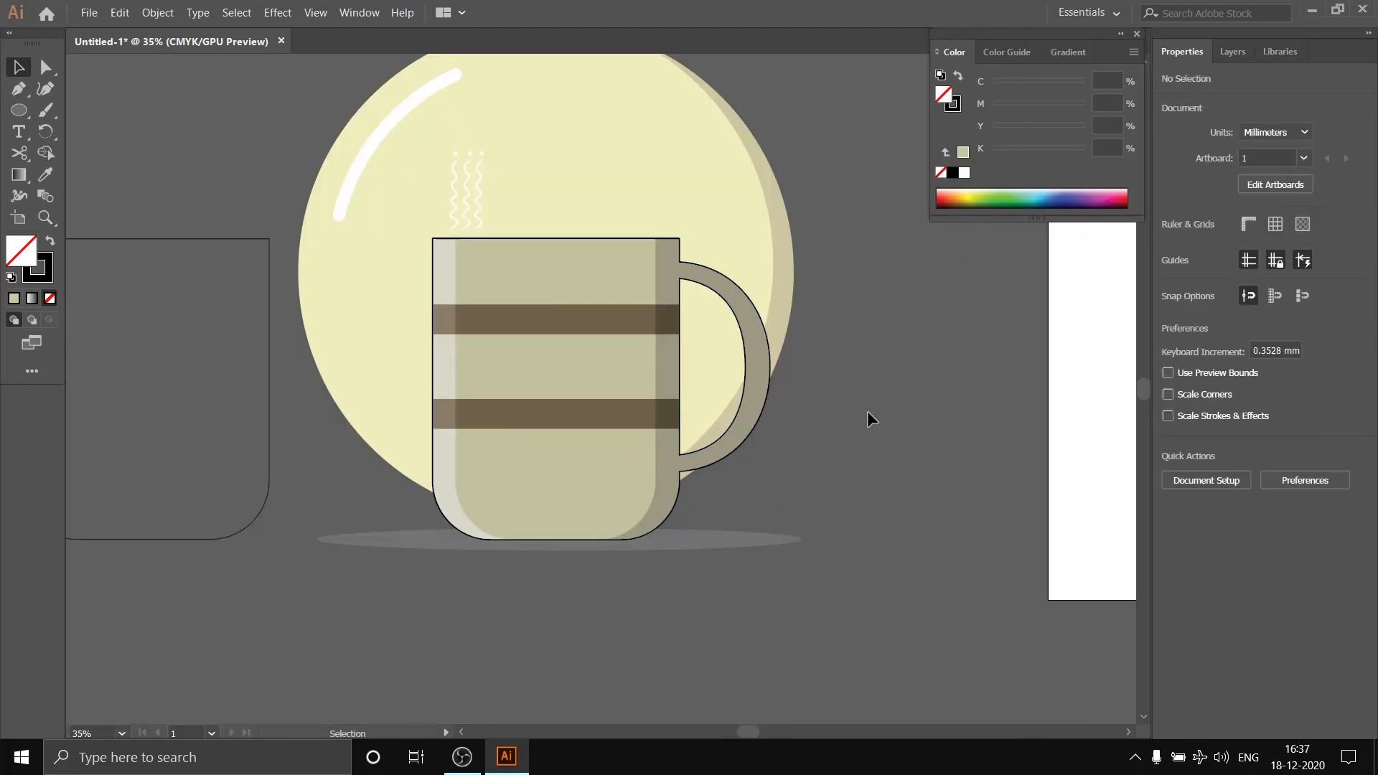
- Give the spare circle outline a 2 pt stroke aligned to the outside
left_click_drag(748, 731, 712, 736)
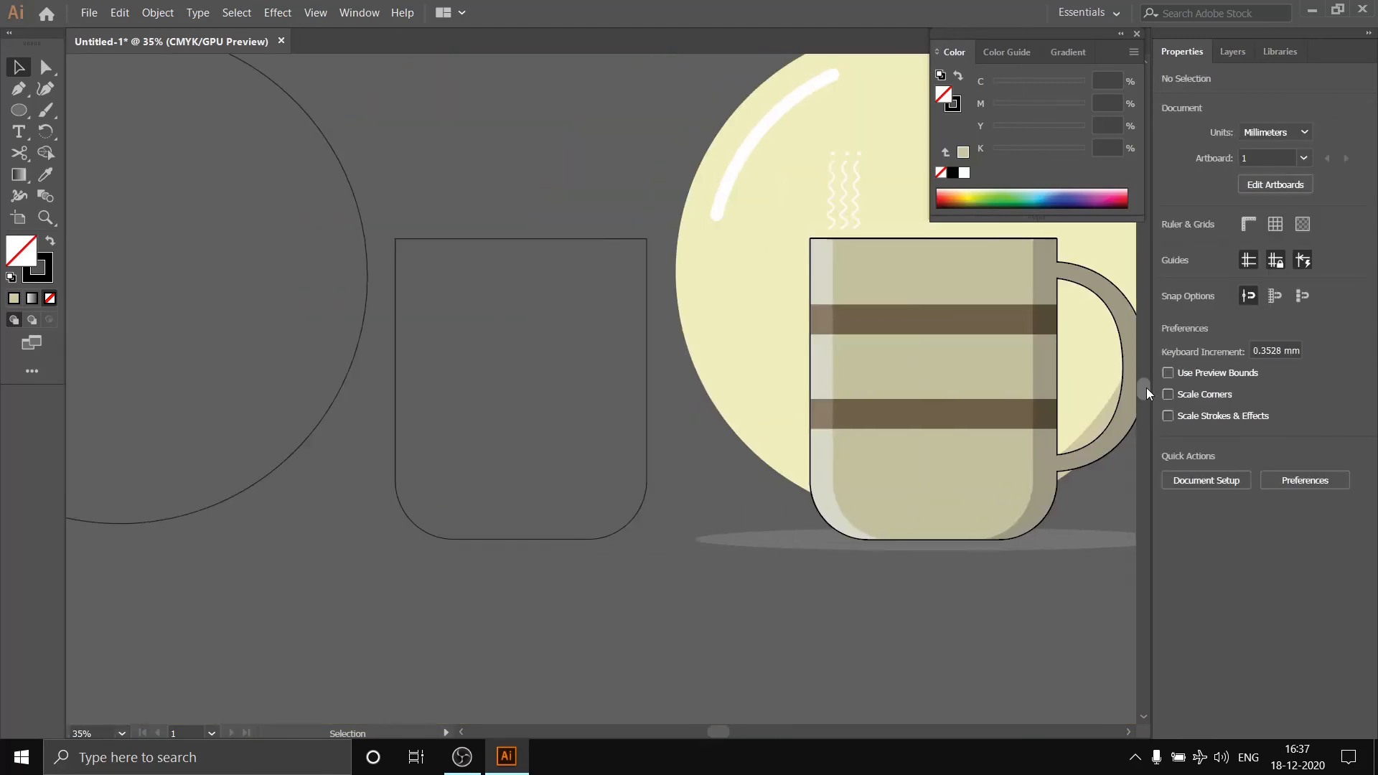
left_click_drag(1147, 388, 1146, 383)
left_click(355, 254)
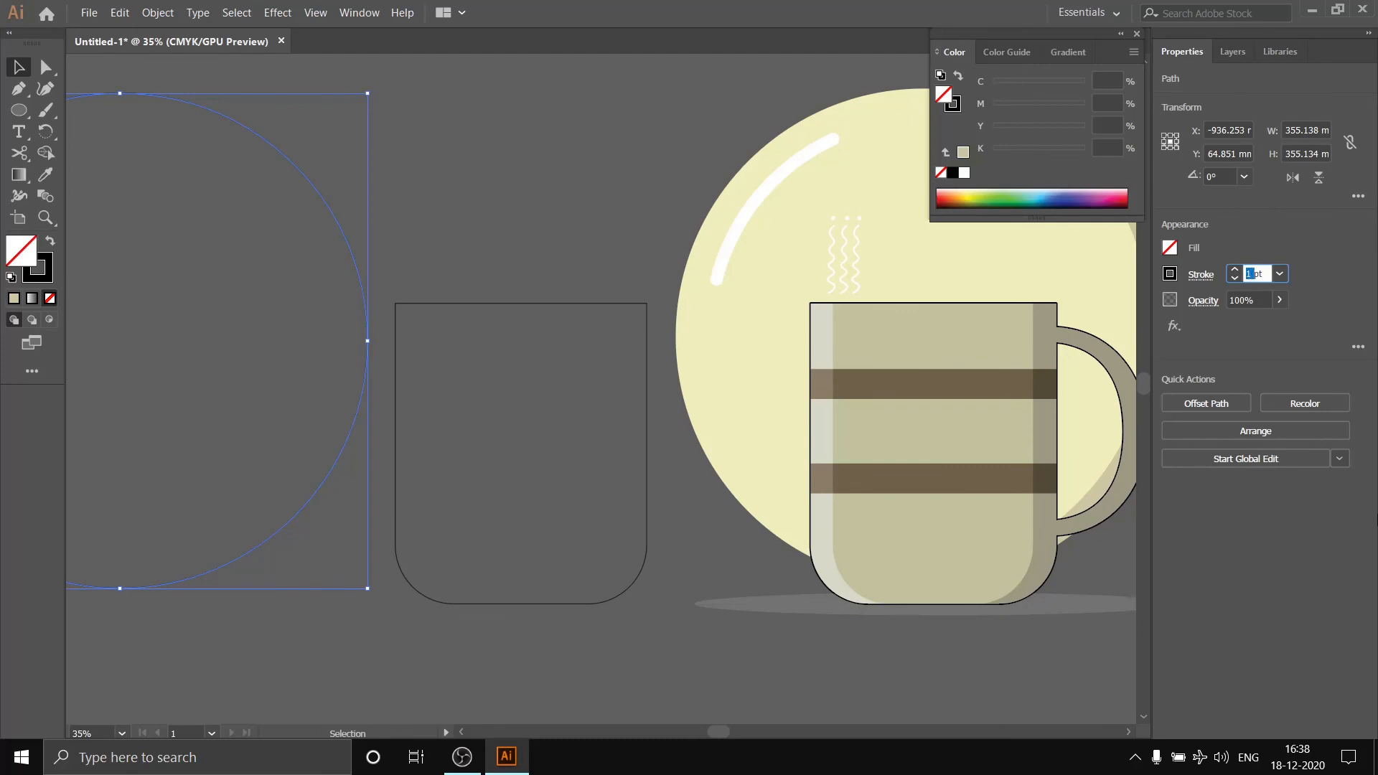
type("2")
key("Return")
left_click(1199, 275)
left_click(1119, 369)
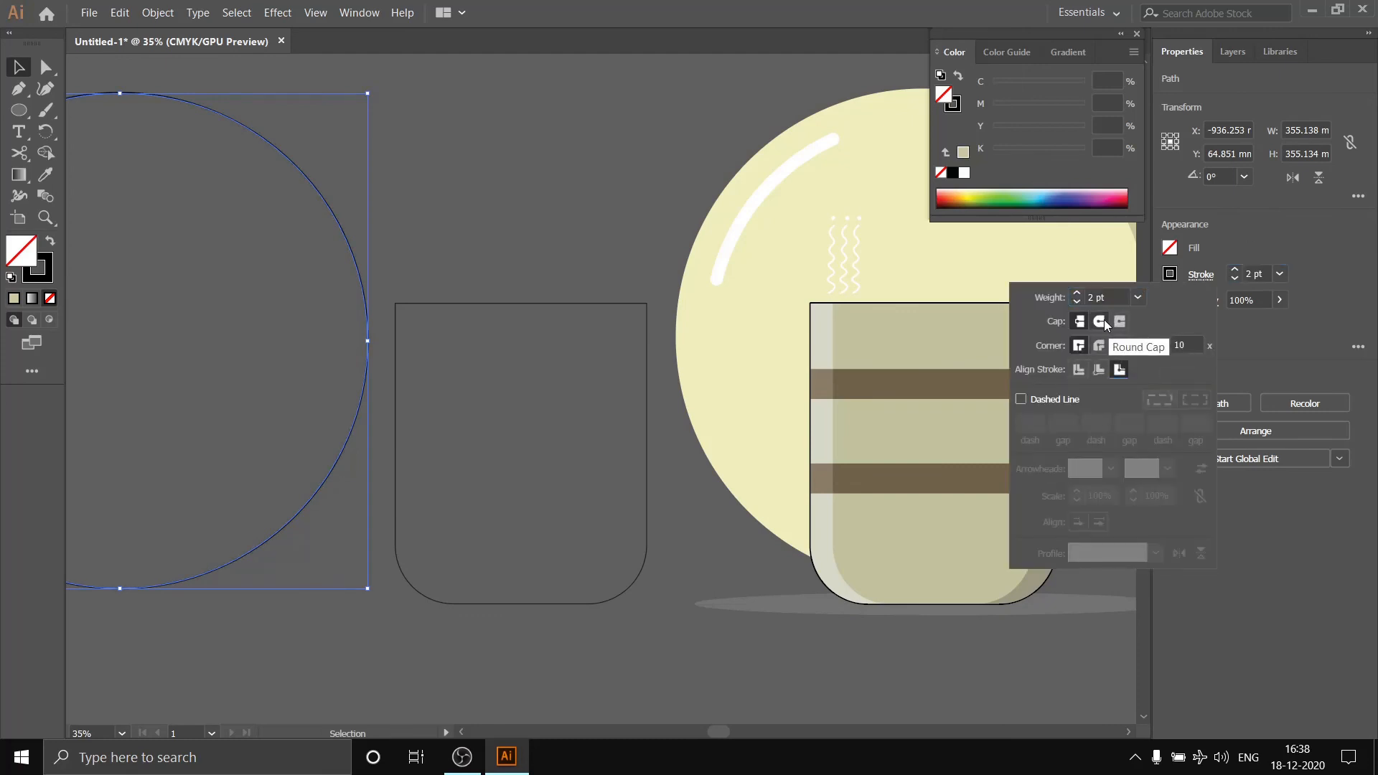
- Move the circle outline onto the yellow backdrop circle and send it to the back
mouse_move(348, 234)
left_mouse_down()
mouse_move(793, 230)
mouse_move(1137, 248)
mouse_move(933, 218)
mouse_move(964, 222)
left_mouse_up()
left_click(1097, 342)
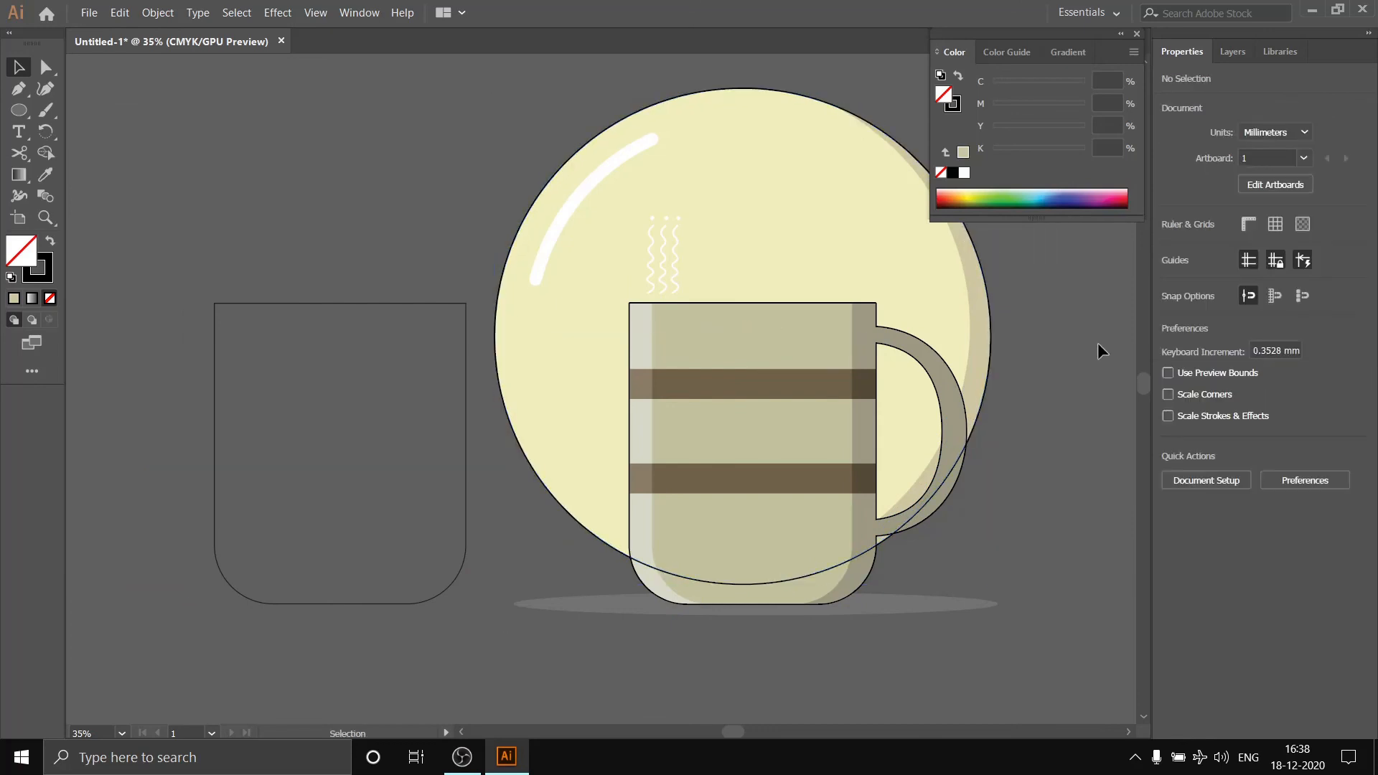
left_click(989, 290)
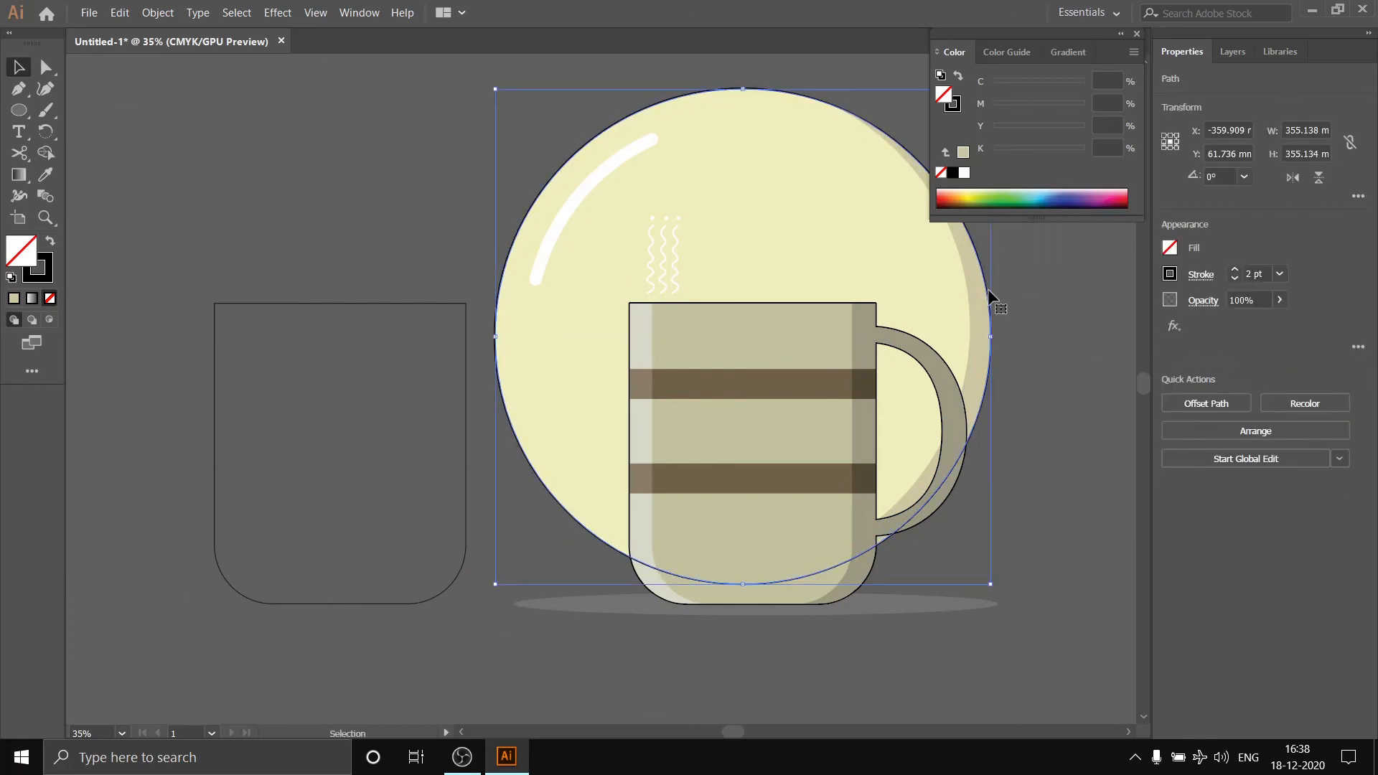
right_click(984, 250)
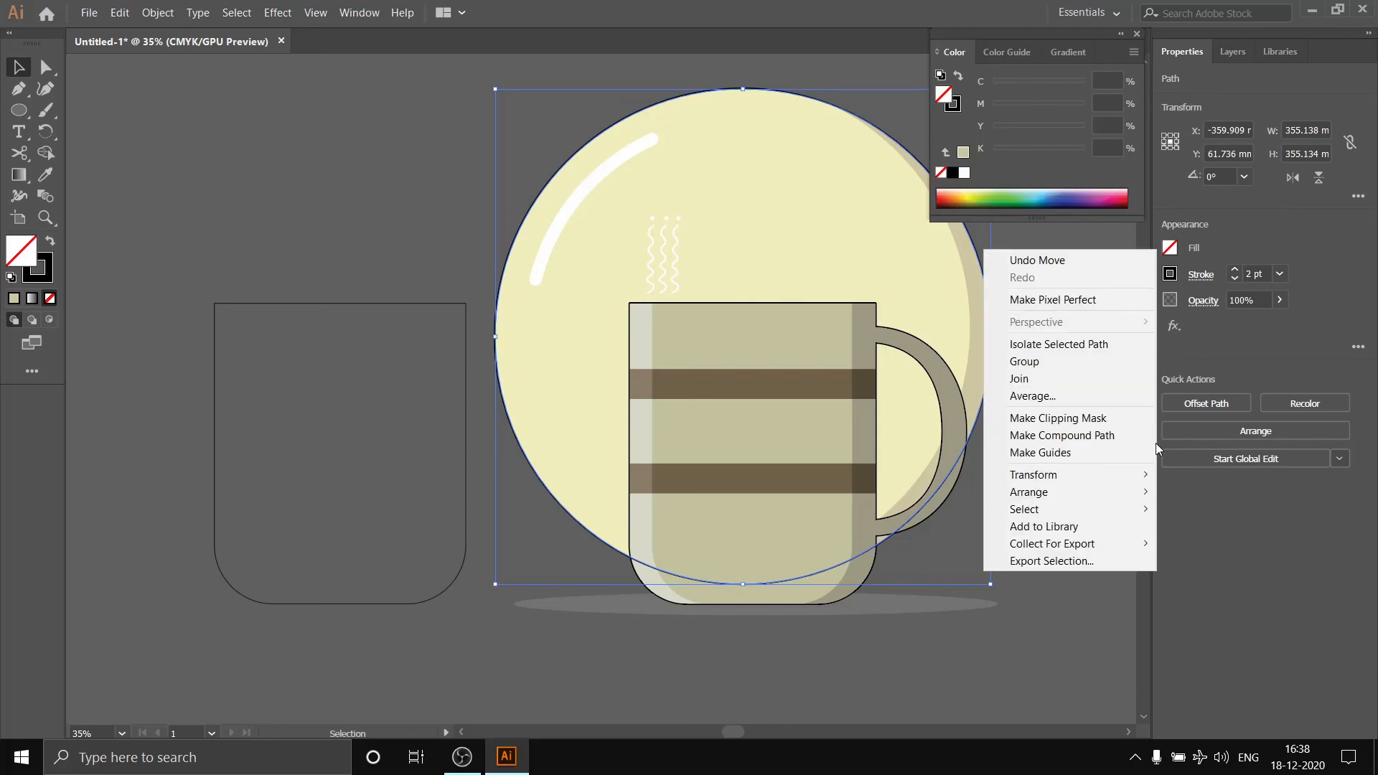
mouse_move(1108, 492)
left_click(893, 543)
left_click(1059, 365)
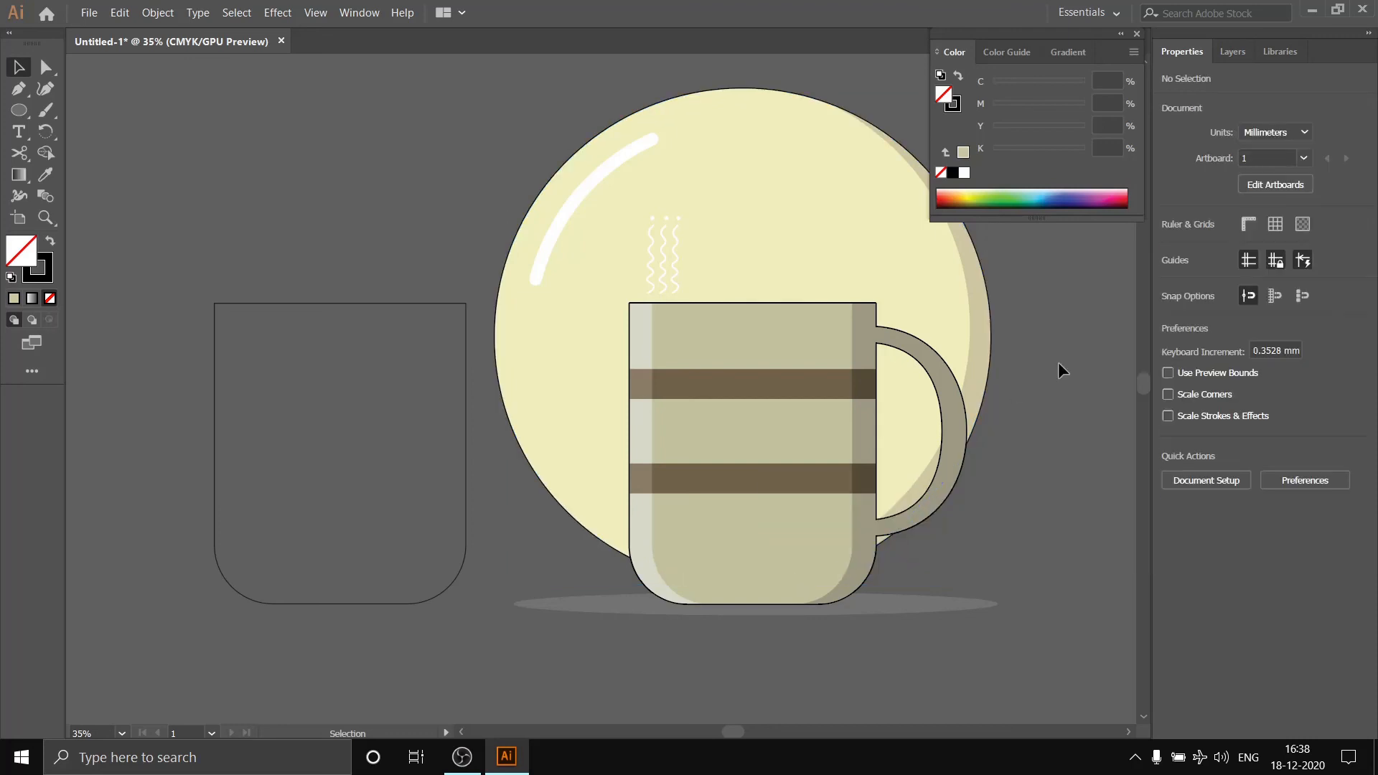
- Draw a background rectangle about 1142 mm wide and 740 mm high around the mug artwork and the artboard
left_click_drag(734, 730, 736, 734)
left_click(97, 733)
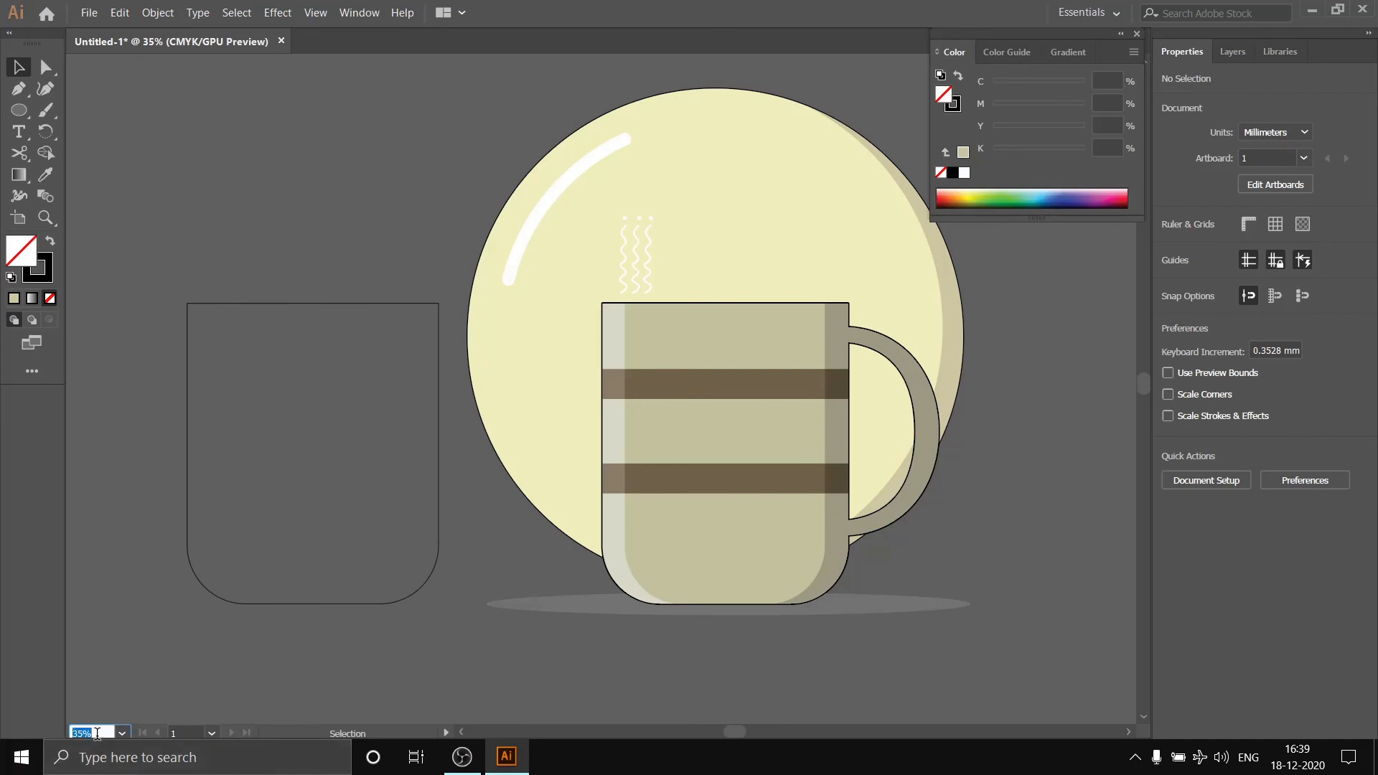
type("15")
key("Return")
left_click_drag(422, 399, 255, 399)
left_click_drag(735, 731, 736, 727)
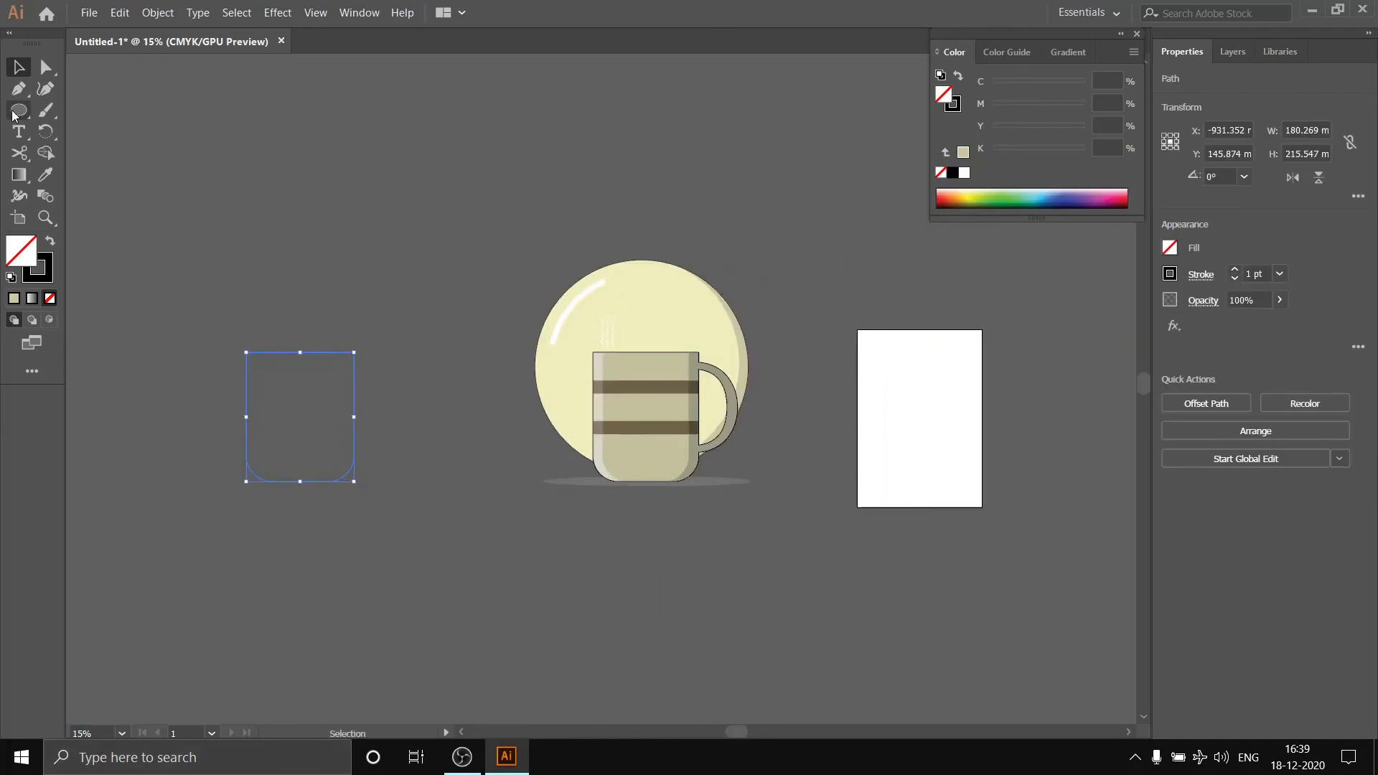
left_click_drag(18, 109, 68, 109)
left_click_drag(284, 132, 1023, 610)
left_click_drag(652, 131, 657, 149)
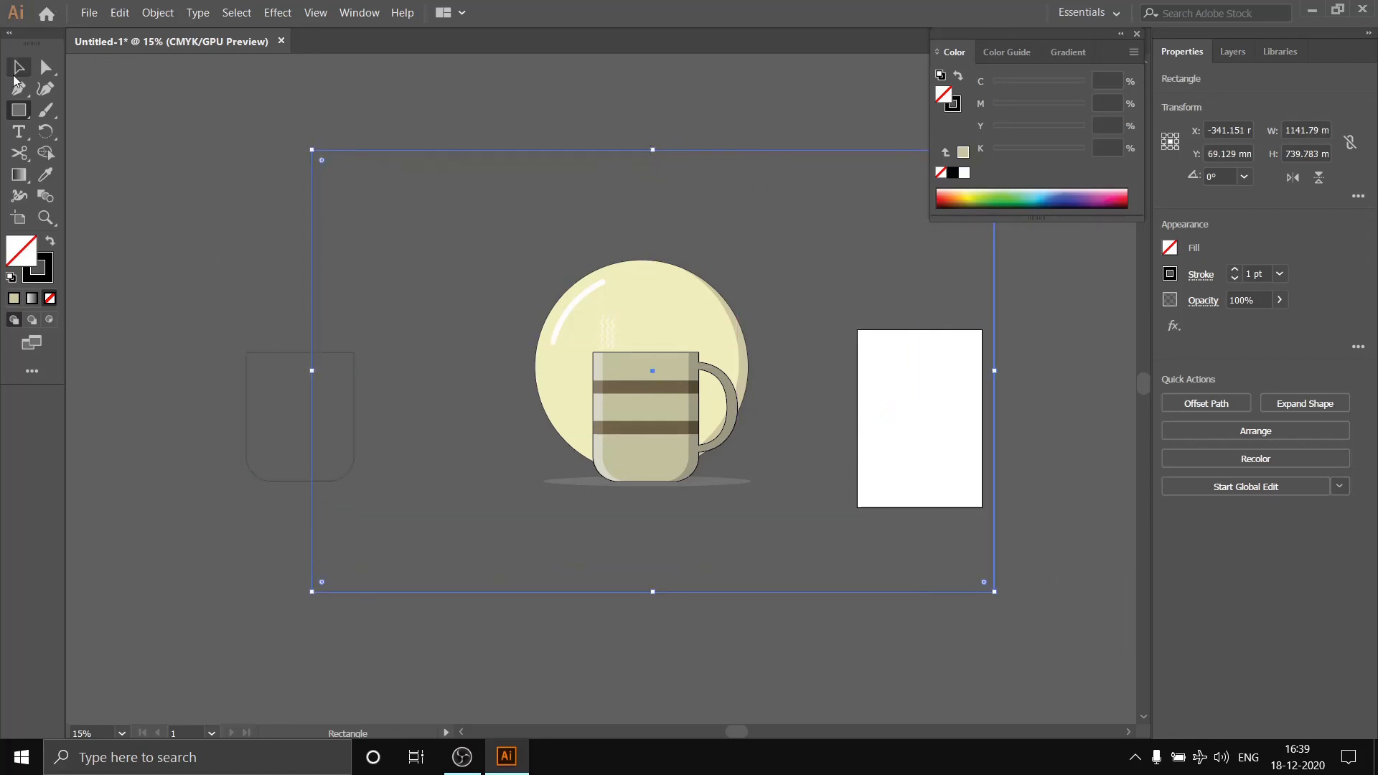
- Delete the spare mug body outline beside the artwork
left_click(276, 352)
key("Delete")
- Remove the background rectangle's stroke and fill it with #d4e8be
left_click(369, 150)
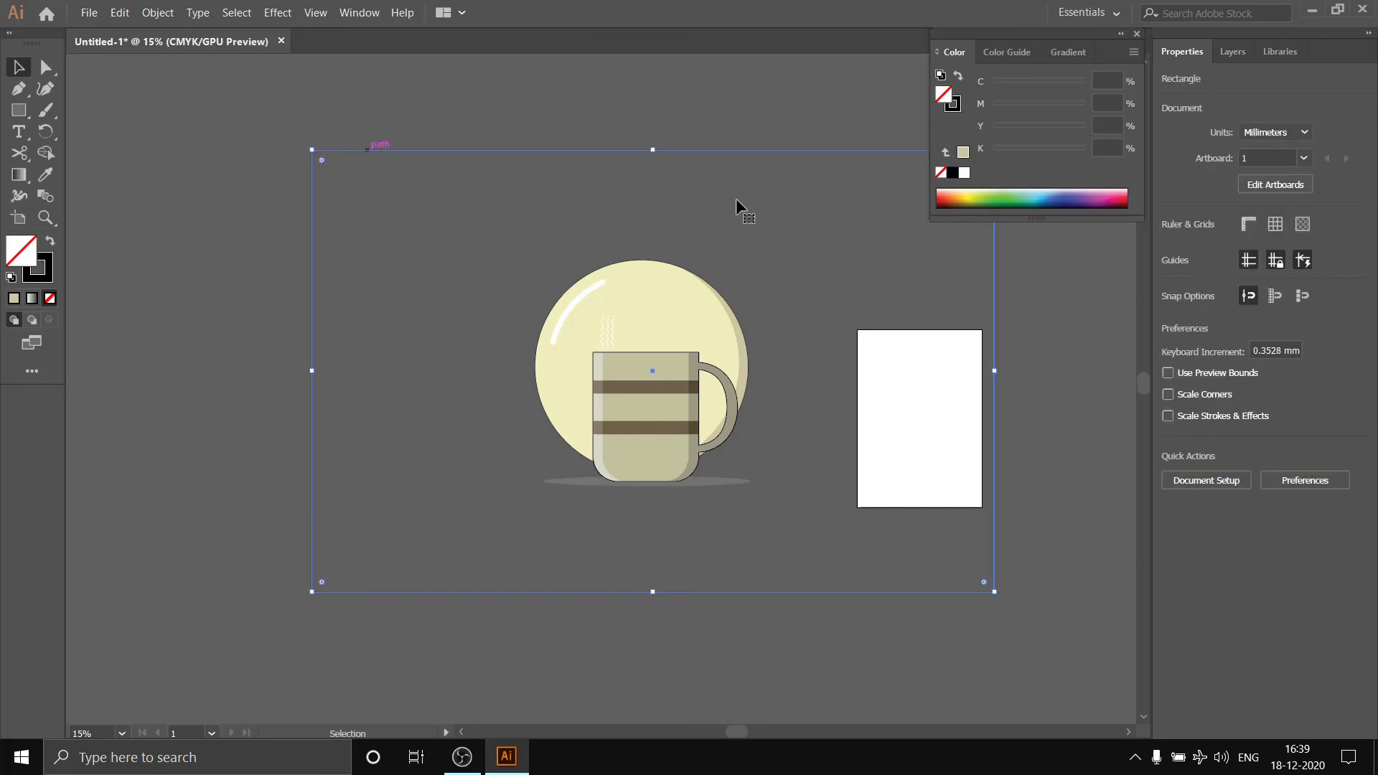
scroll(1246, 276, "down", 1)
double_click(942, 99)
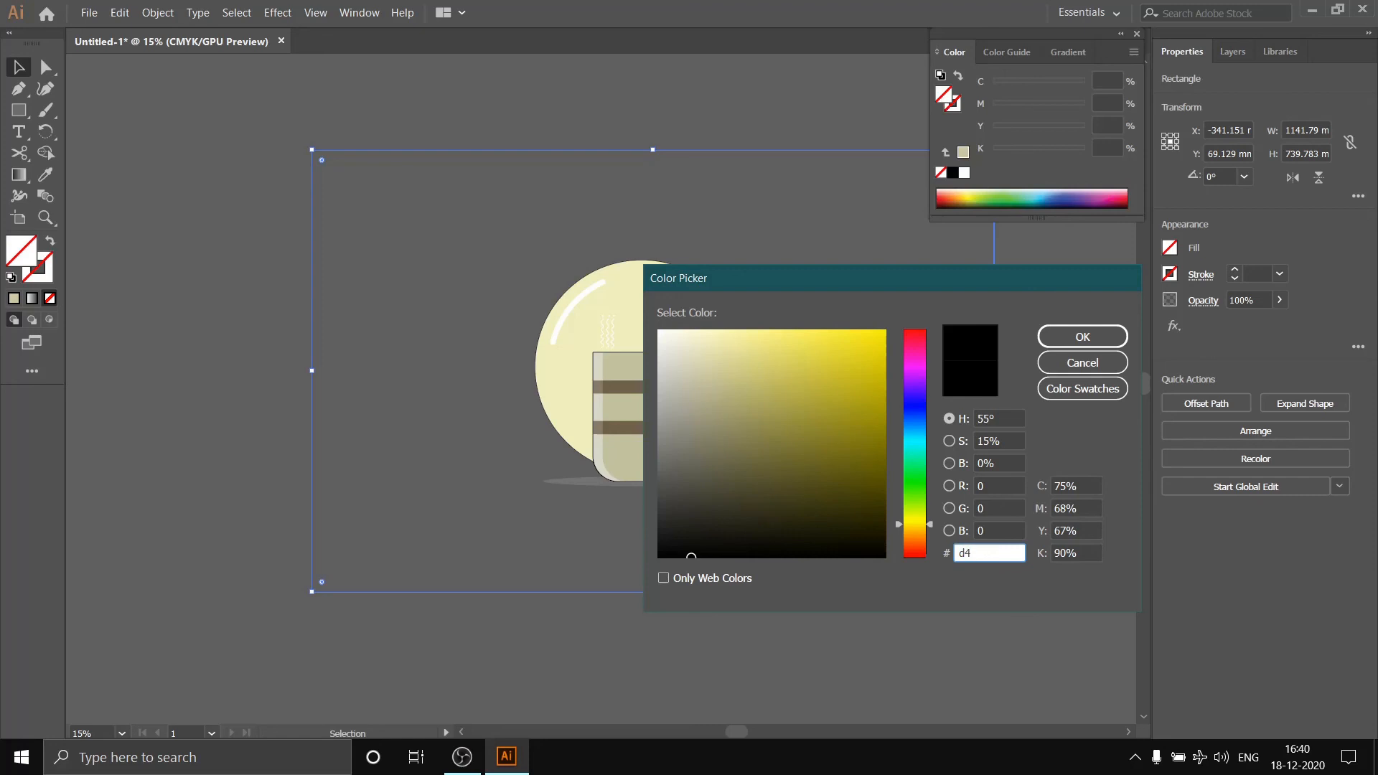
type("d4e8be")
key("Return")
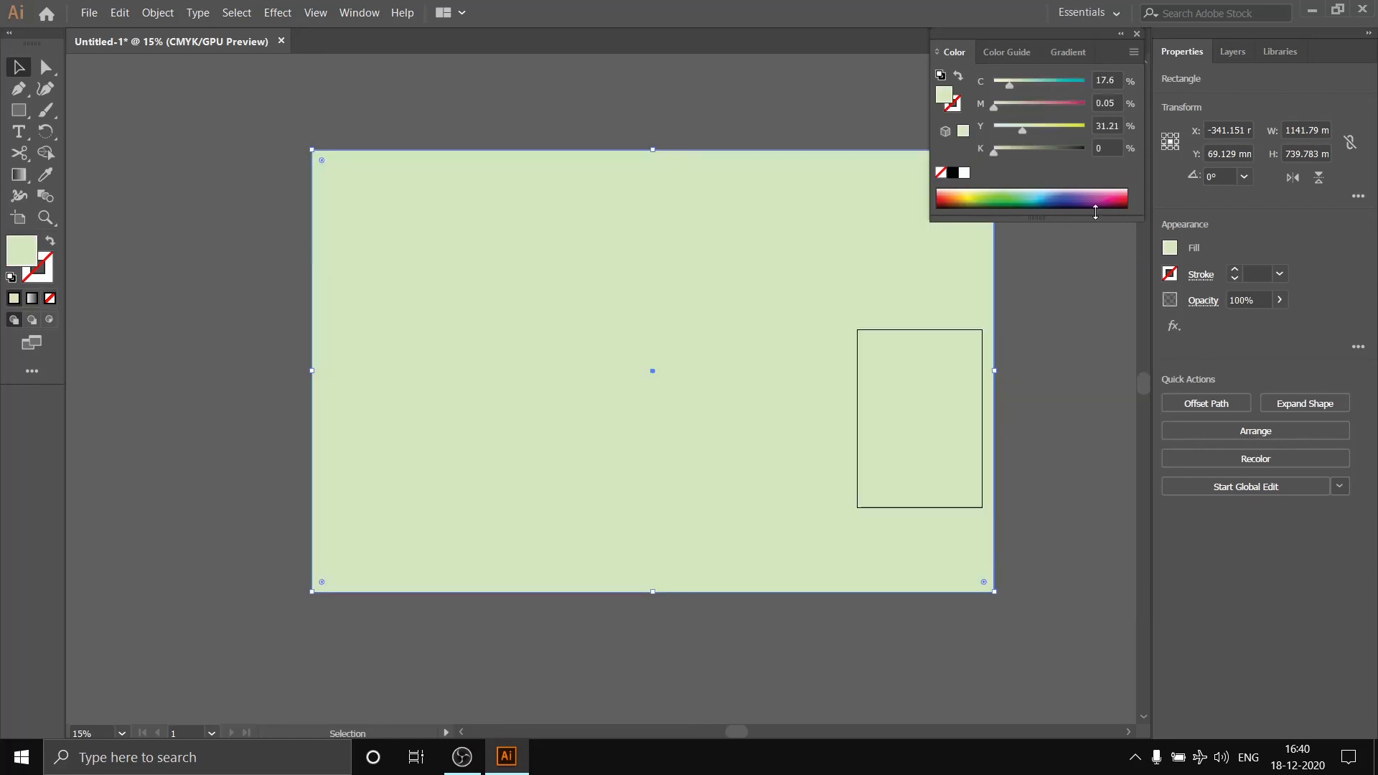
- Send the green background rectangle behind all the other artwork
right_click(901, 231)
mouse_move(968, 474)
left_click(1131, 508)
left_click(1086, 471)
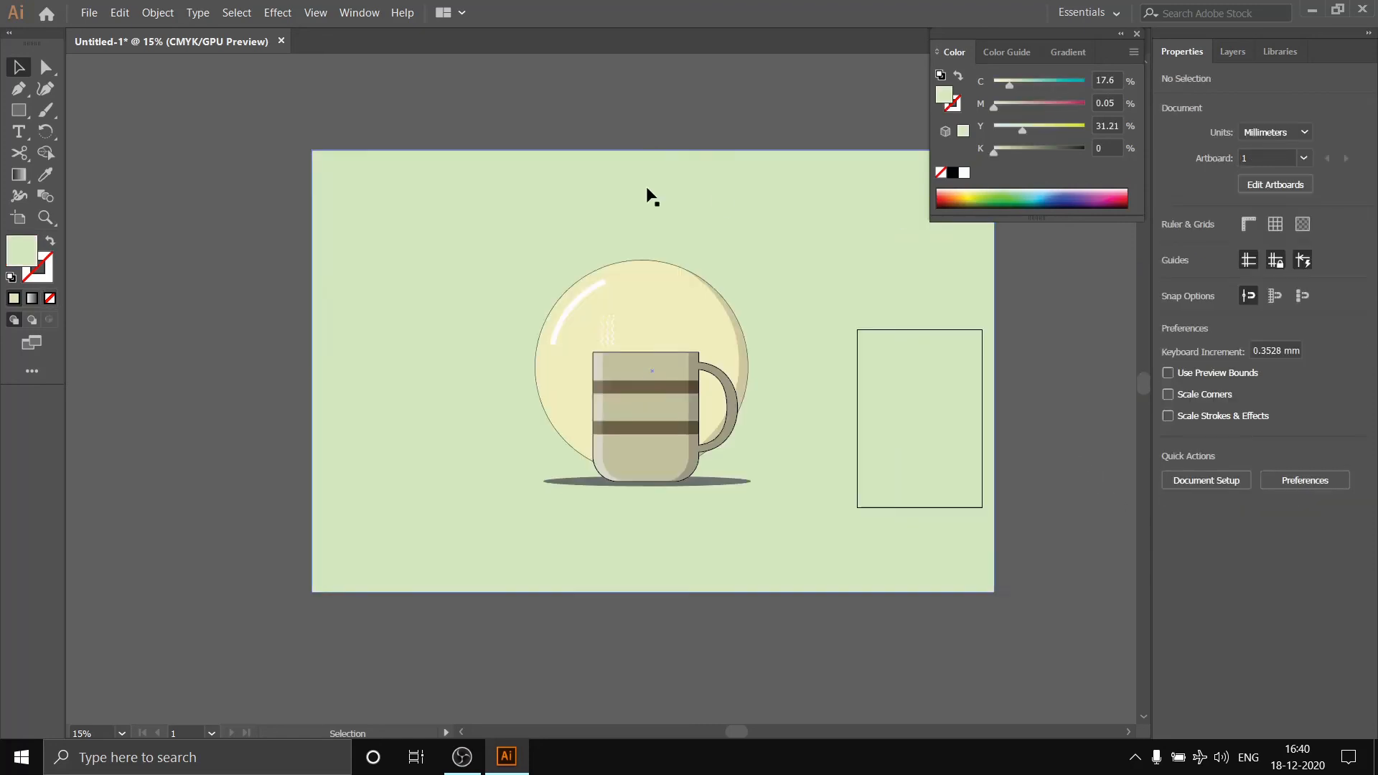
- Try to move the whole artwork off the artboard
key("ctrl+a")
left_click_drag(818, 443, 621, 449)
key("ctrl+z")
- Unlock all the locked ellipses and paths in Layer 1
left_click(1231, 51)
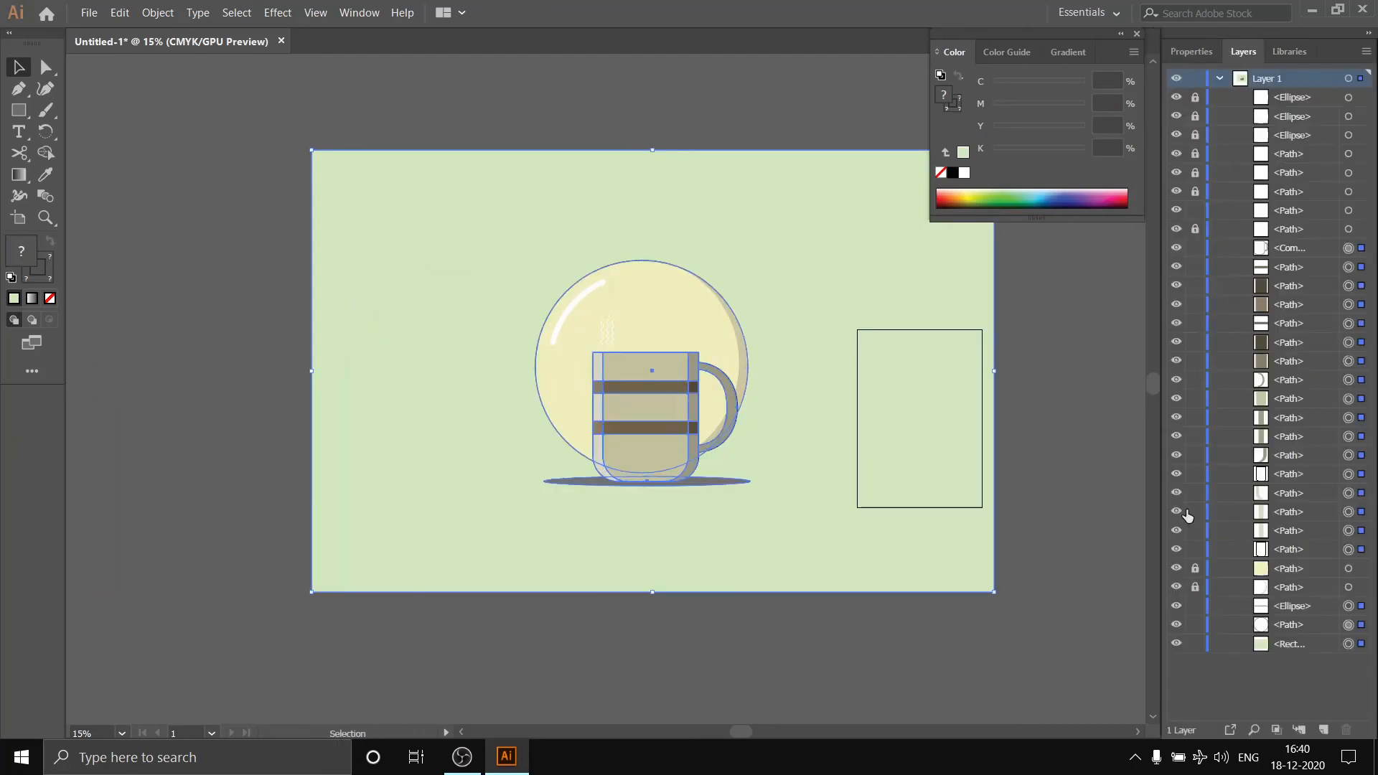
left_click(1194, 229)
left_click(1195, 191)
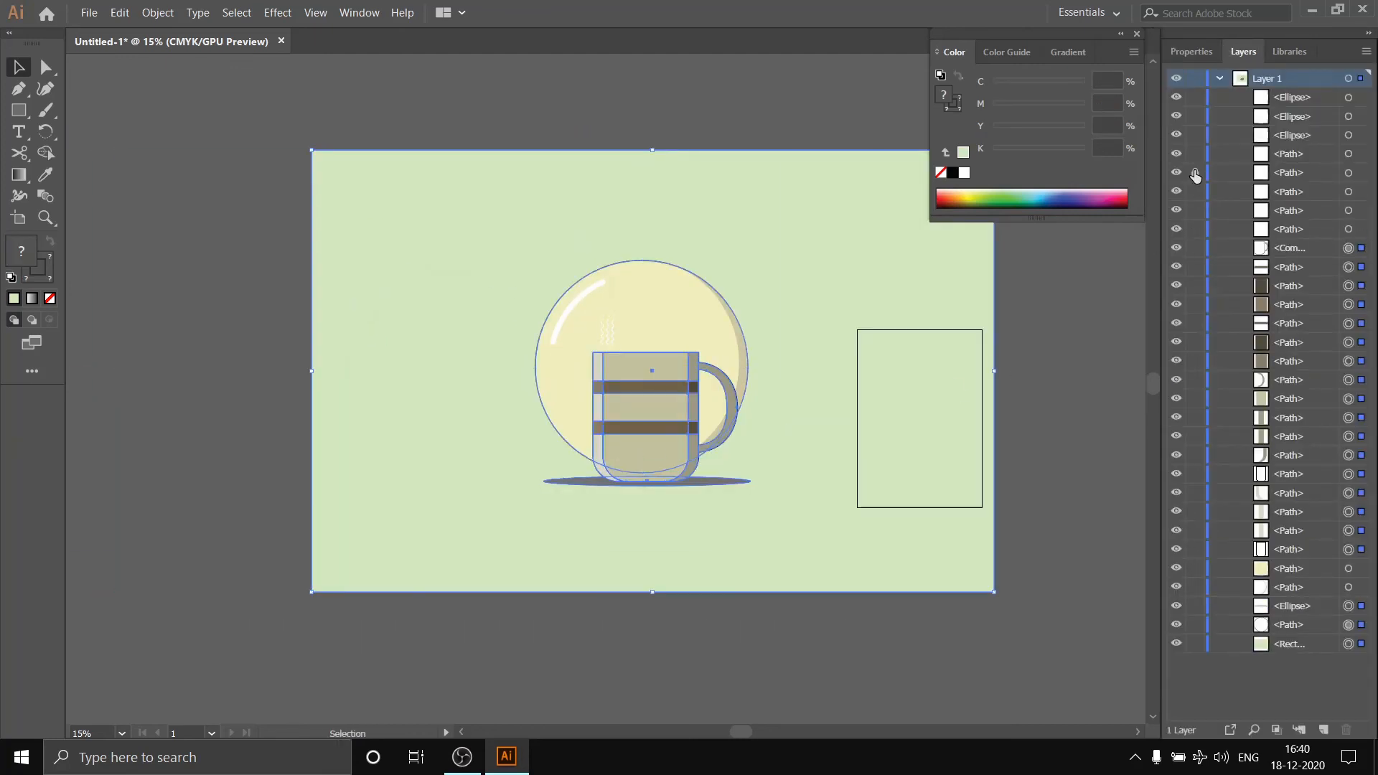
- Move the complete artwork, including the unlocked steam and highlight, together with its green background clear of the artboard
left_click_drag(731, 187, 800, 194)
key("ctrl+z")
left_click_drag(299, 120, 615, 506)
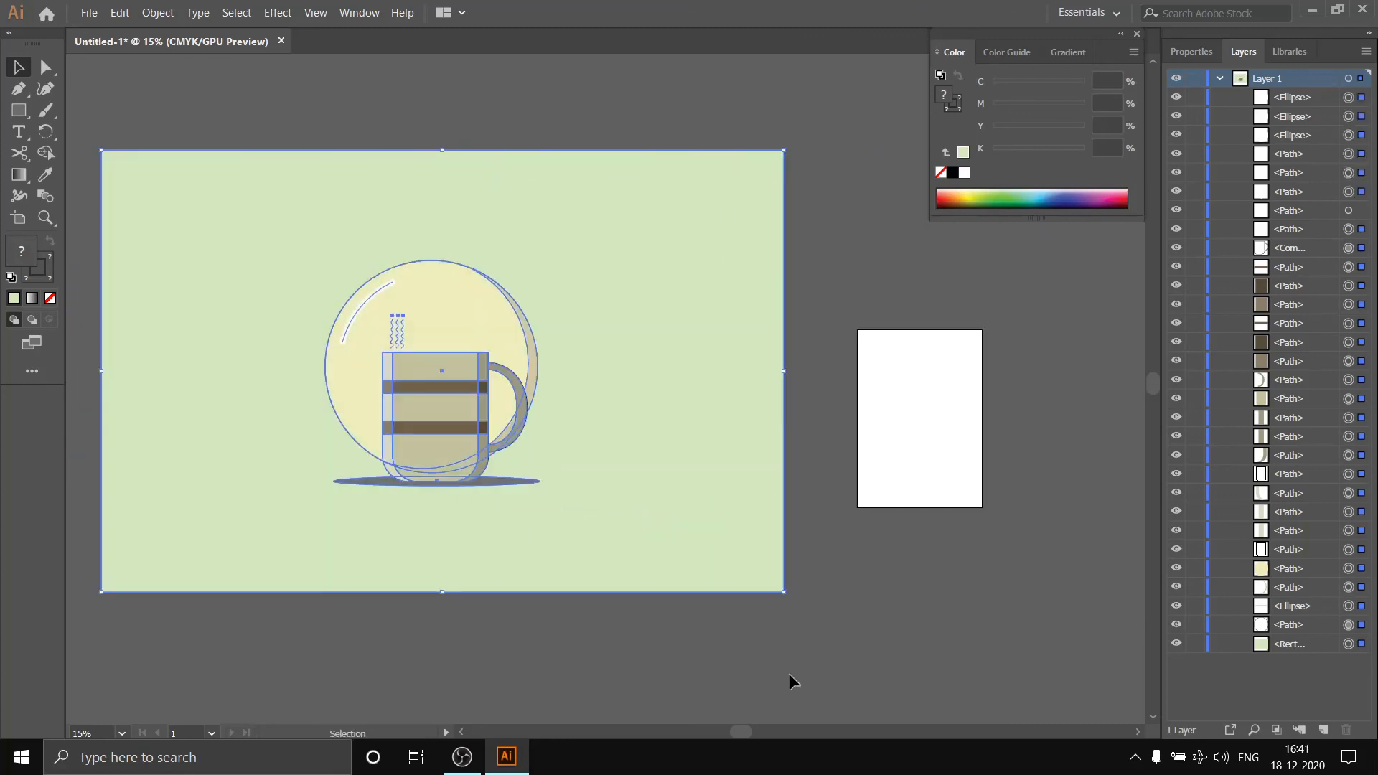
left_click(790, 679)
key("ctrl+equal")
left_click_drag(745, 733, 719, 735)
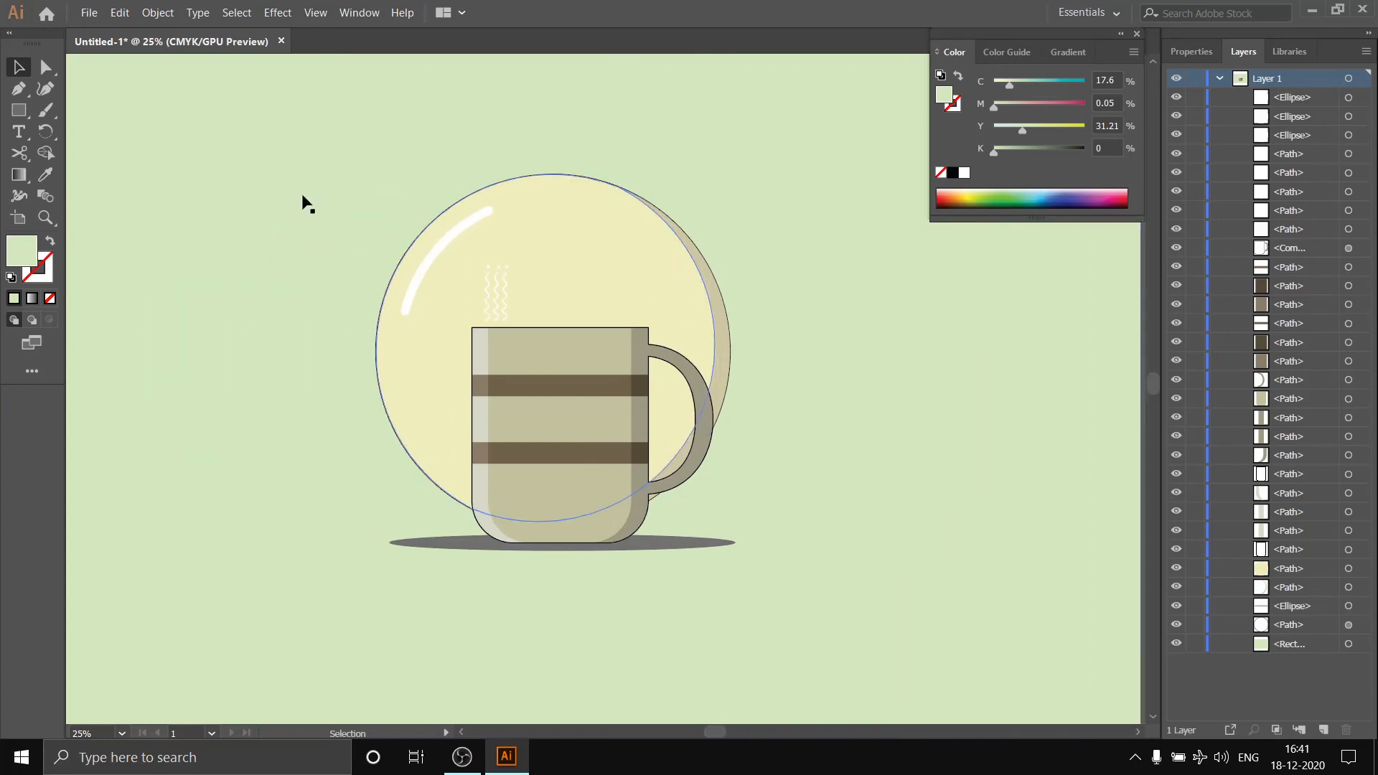
- Lock the green background rectangle in Layer 1
key("c")
left_click(19, 67)
left_click(172, 179)
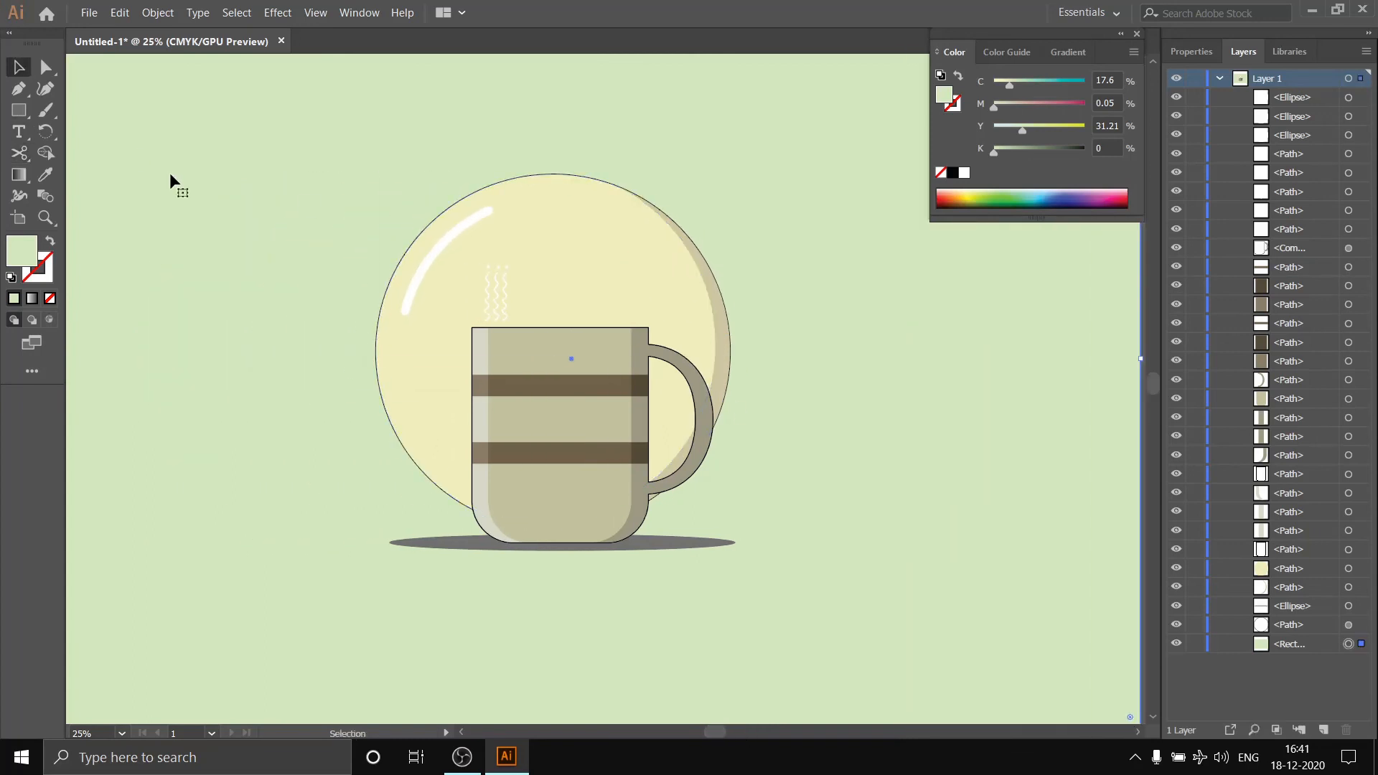
left_click(1194, 643)
key("c")
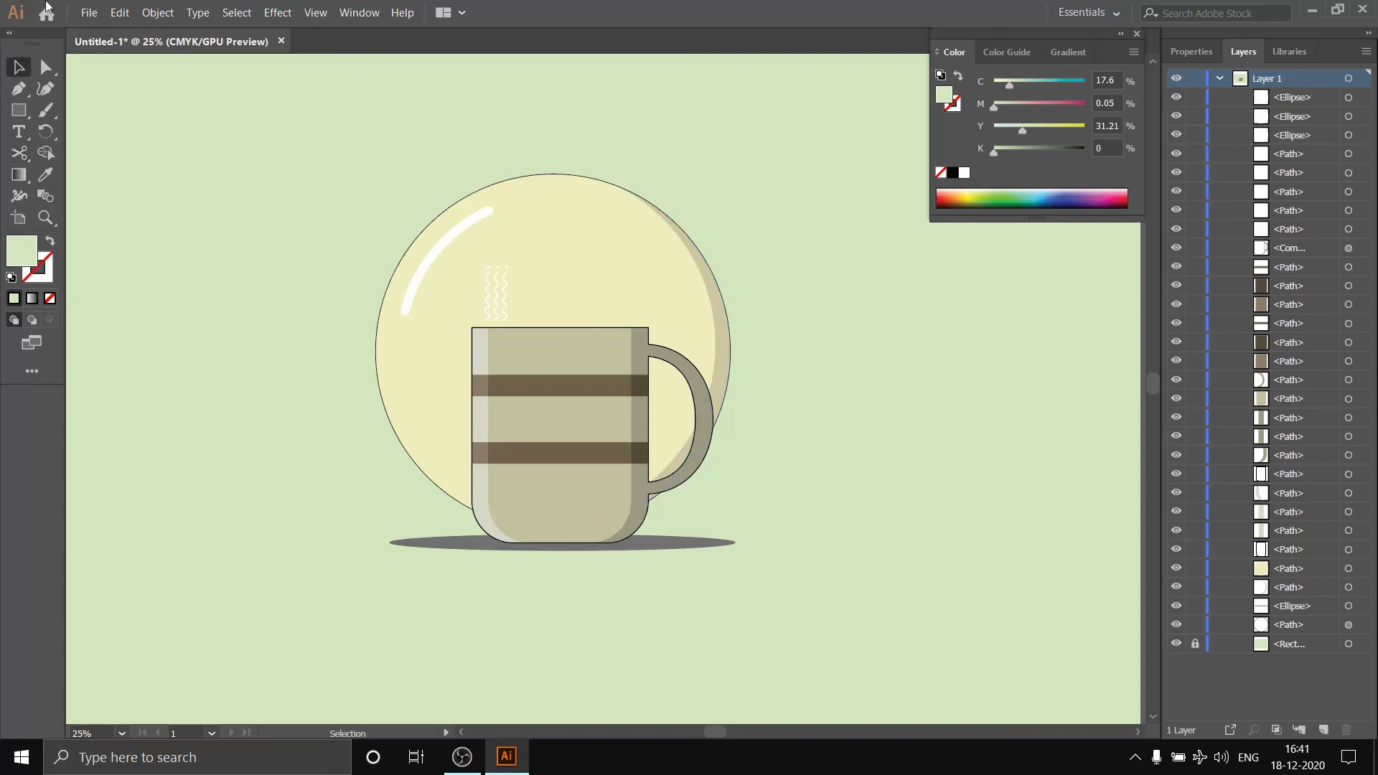
- Set up a PNG export of the artwork to Saved Pictures with the file name "Morning coffee .0.png"
left_click(89, 12)
mouse_move(144, 283)
left_click(430, 309)
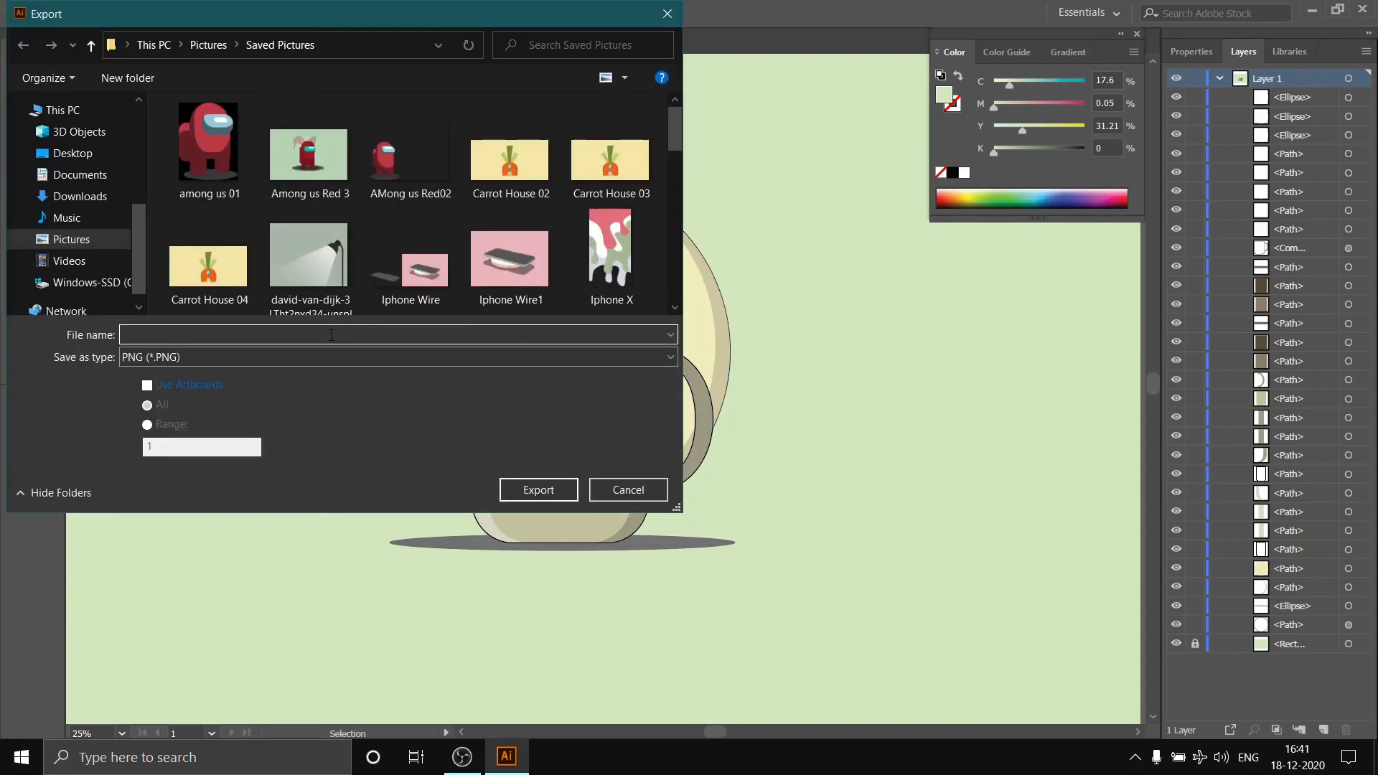
type("M")
left_click(244, 385)
left_click(206, 335)
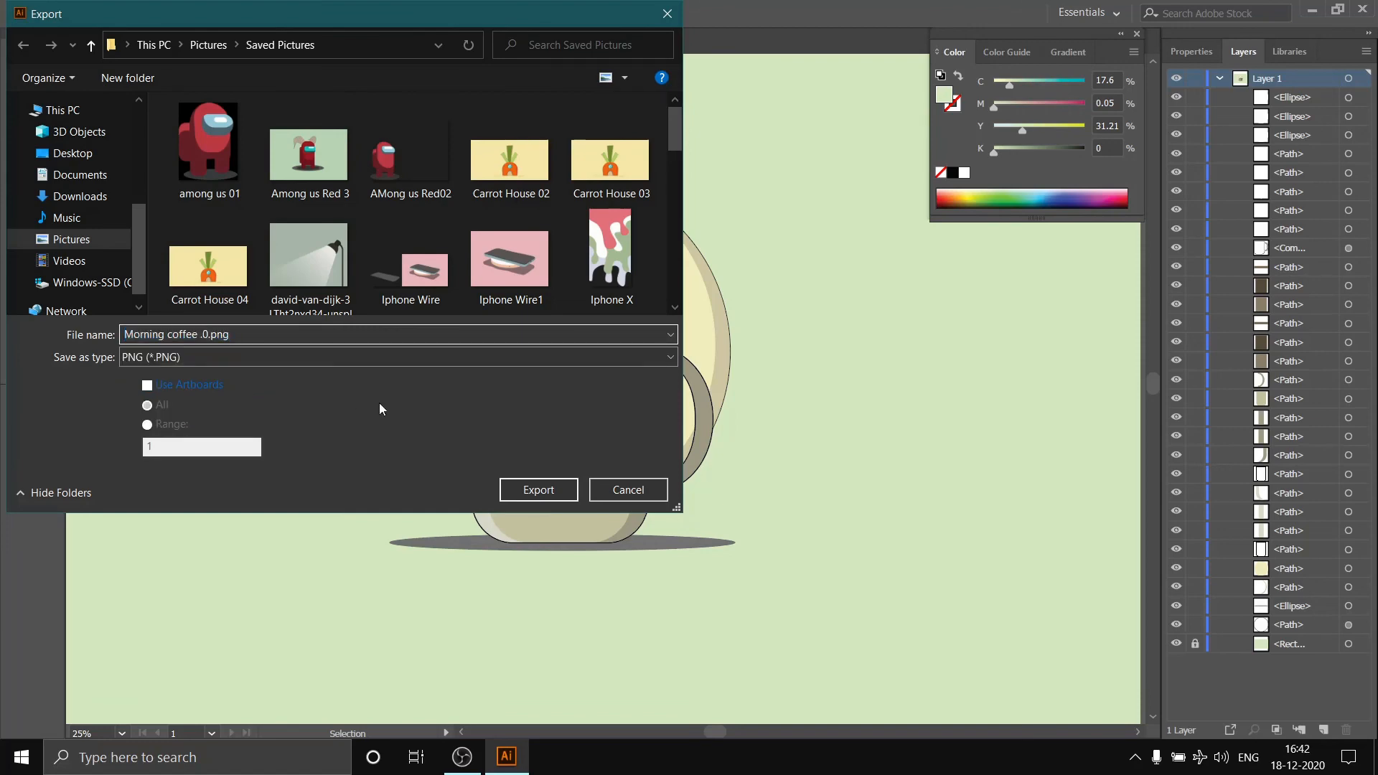